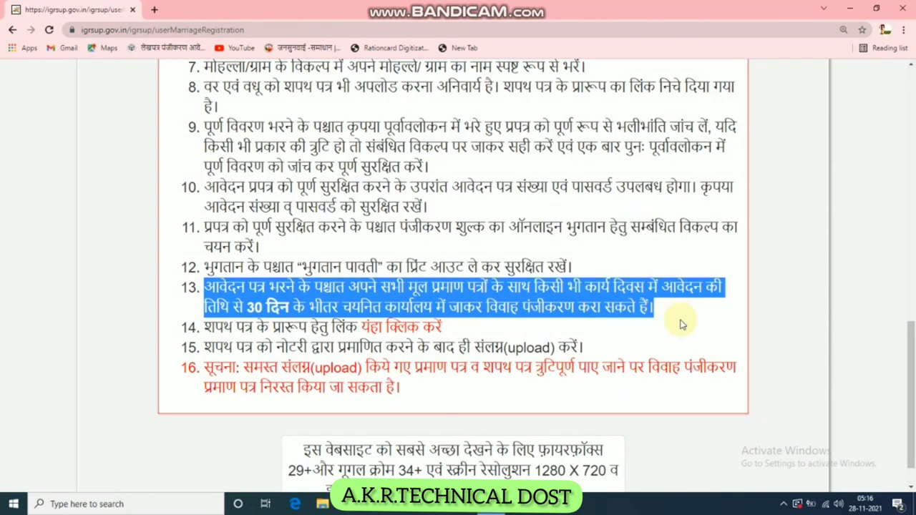
# - Highlight instruction 14 about the marriage affidavit format, then clear the highlight
pyautogui.moveTo(208, 328); pyautogui.dragTo(516, 331)
pyautogui.click(511, 331)
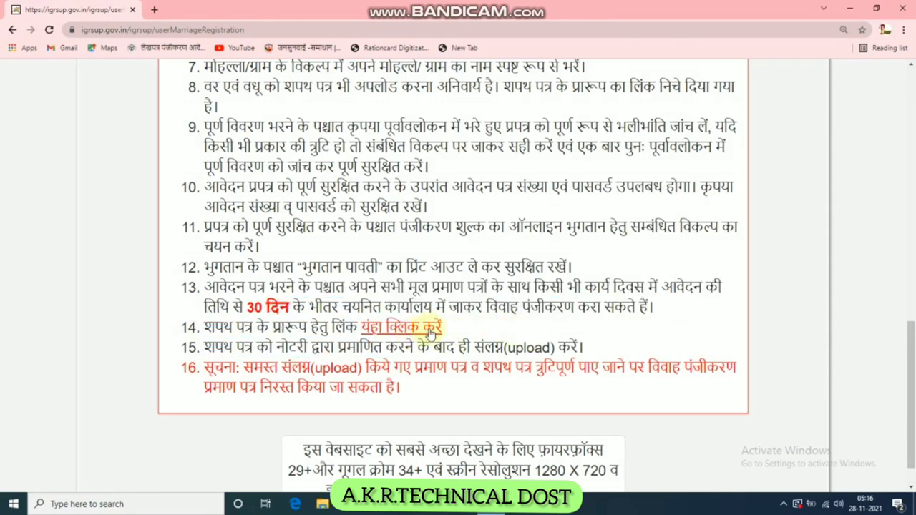
# - Open MarriageAffidavitFormat.pdf, hide its thumbnails, scroll through it, then return to the instructions tab
pyautogui.click(427, 332)
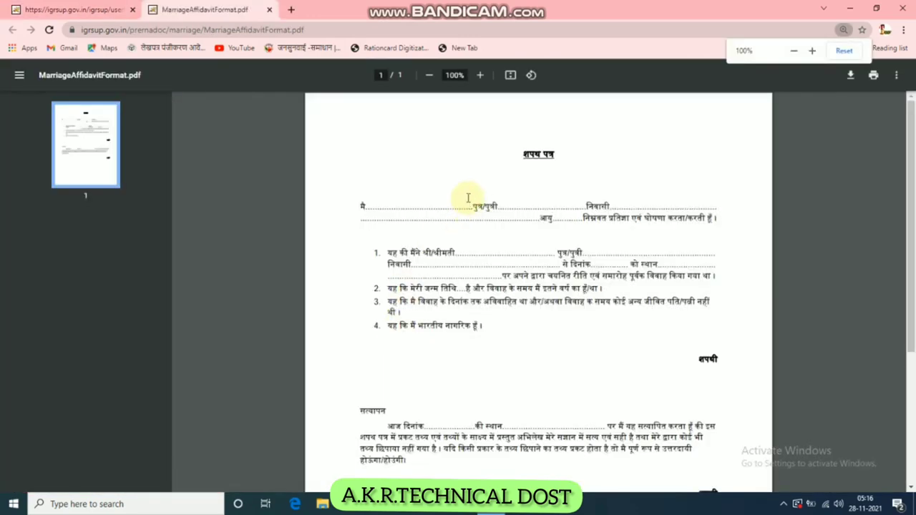
pyautogui.scroll(5, 580, 350)
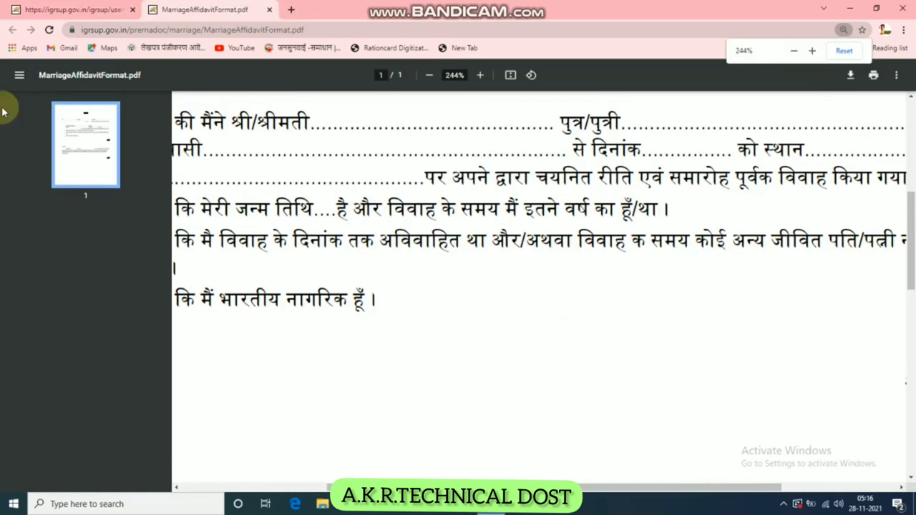
pyautogui.click(17, 75)
pyautogui.scroll(-3, 265, 286)
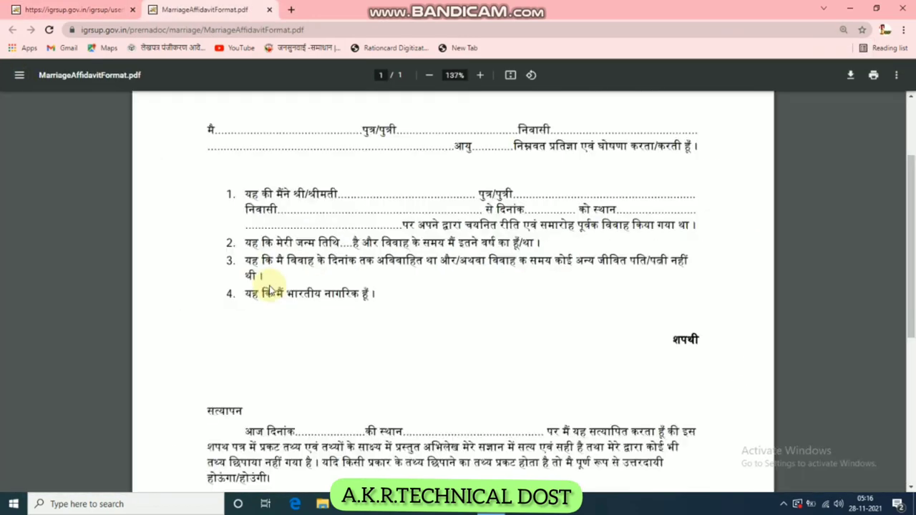
pyautogui.scroll(2, 450, 370)
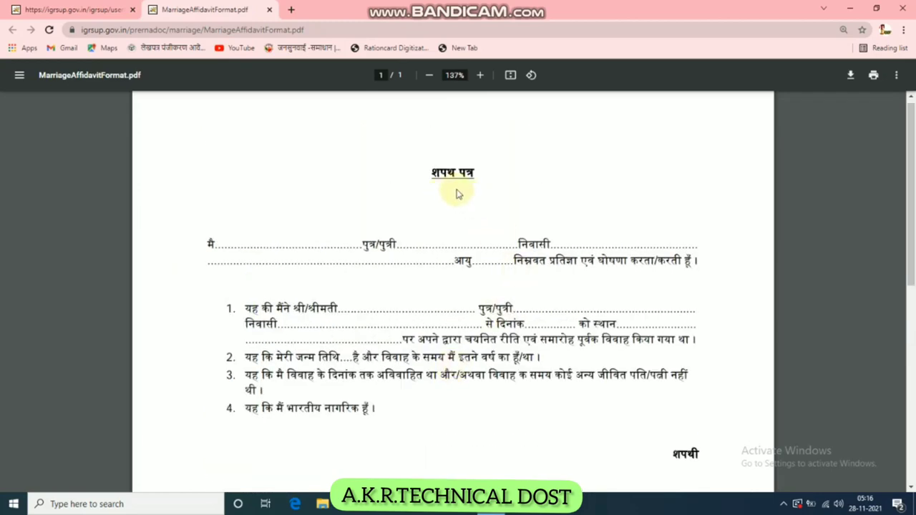
pyautogui.scroll(-5, 484, 390)
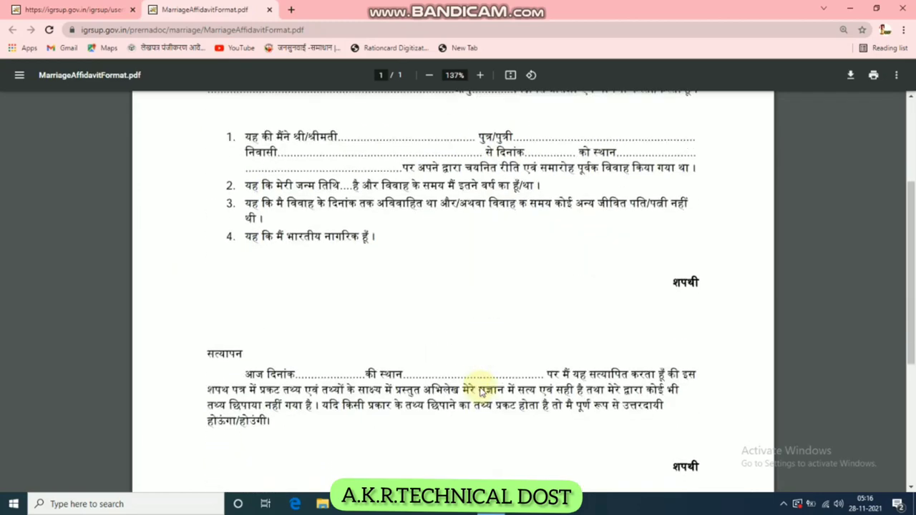
pyautogui.click(73, 10)
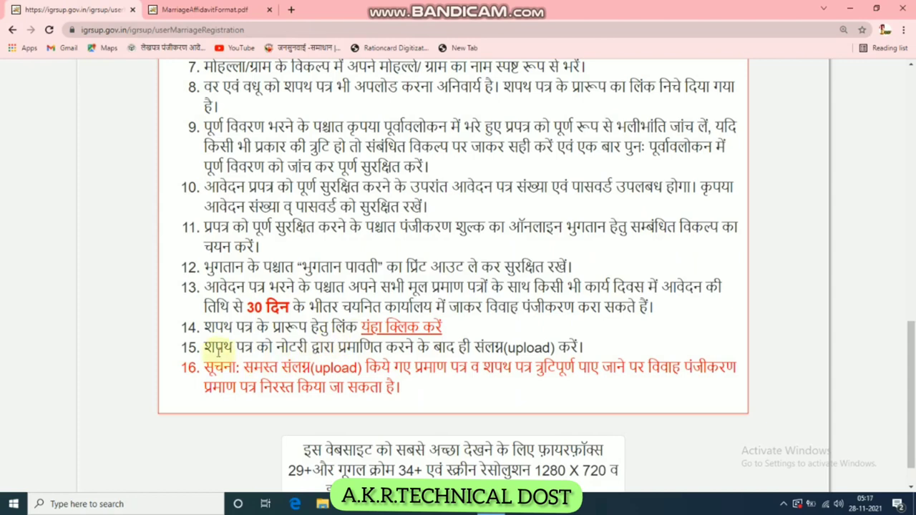
# - Highlight and read instructions 15 and 16 on notarising the affidavit and the warning
pyautogui.moveTo(323, 360); pyautogui.dragTo(601, 360)
pyautogui.click(612, 350)
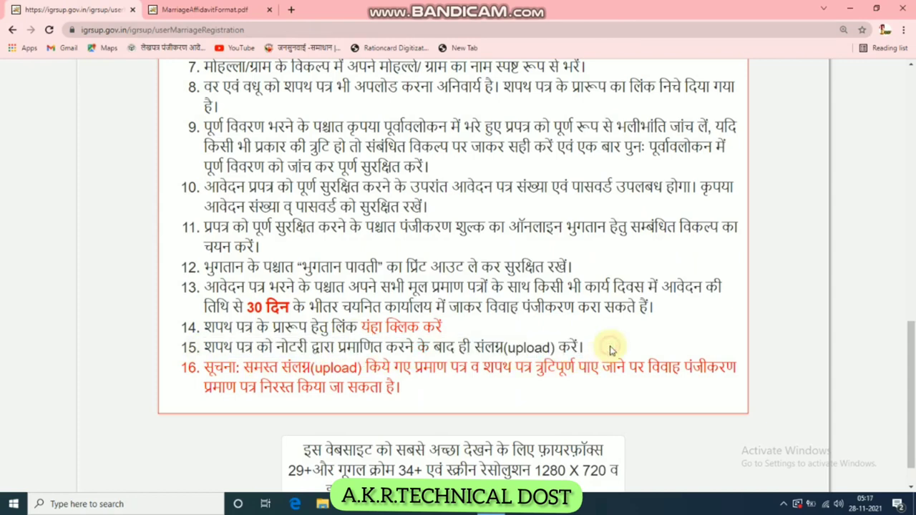
pyautogui.moveTo(207, 373); pyautogui.dragTo(644, 385)
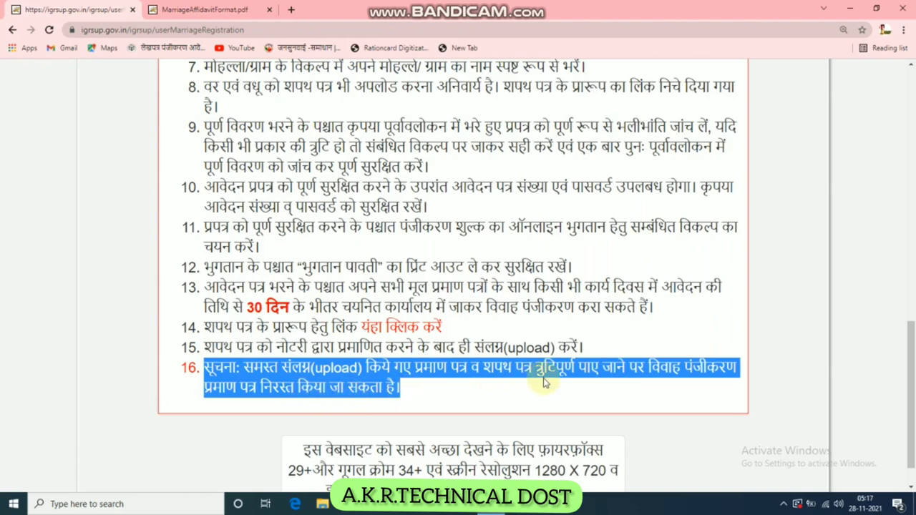
pyautogui.scroll(-1, 529, 379)
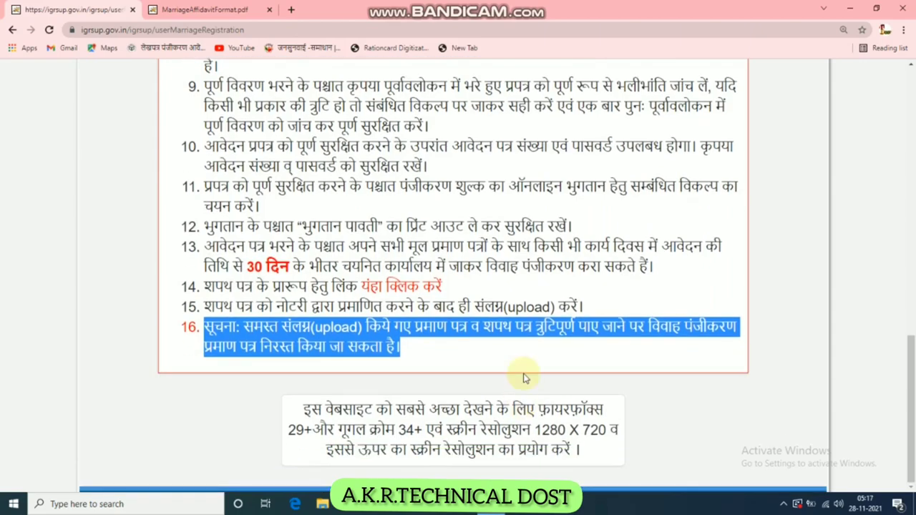
pyautogui.click(523, 378)
# - Zoom the page to 150% and start a new application (नवीन आवेदन प्रपत्र भरें)
pyautogui.scroll(10, 522, 377)
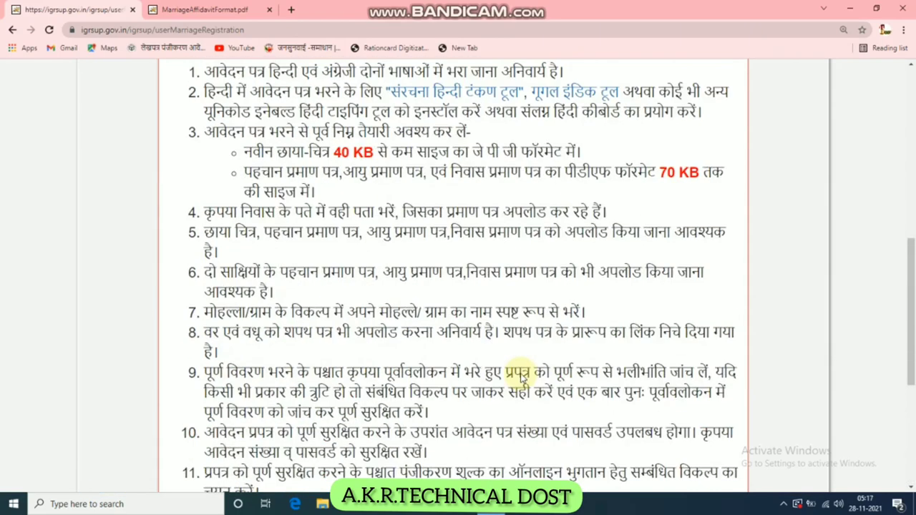
pyautogui.scroll(3, 501, 369)
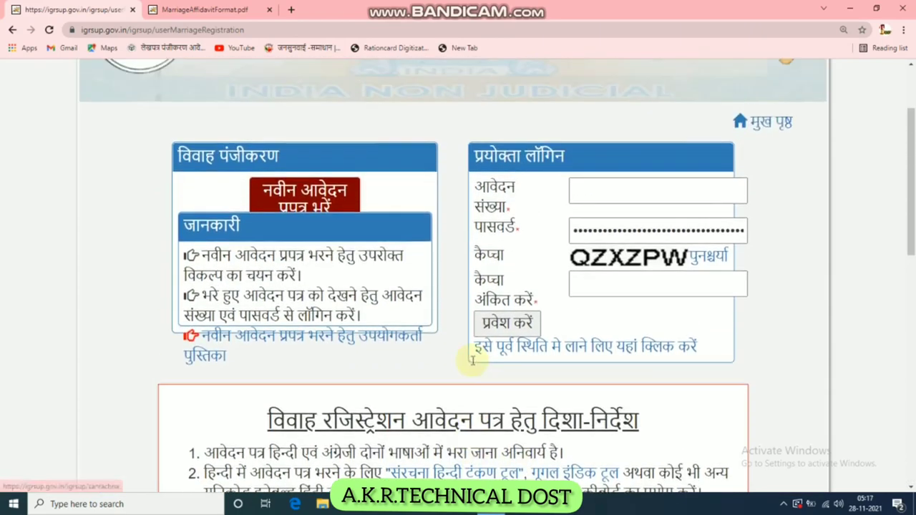
pyautogui.hotkey('ctrl', '-')
pyautogui.scroll(1, 445, 348)
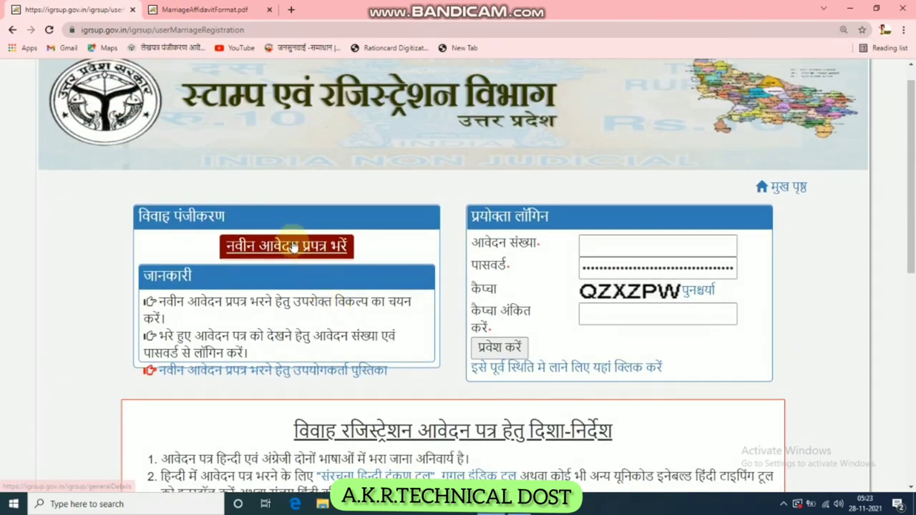
pyautogui.click(290, 250)
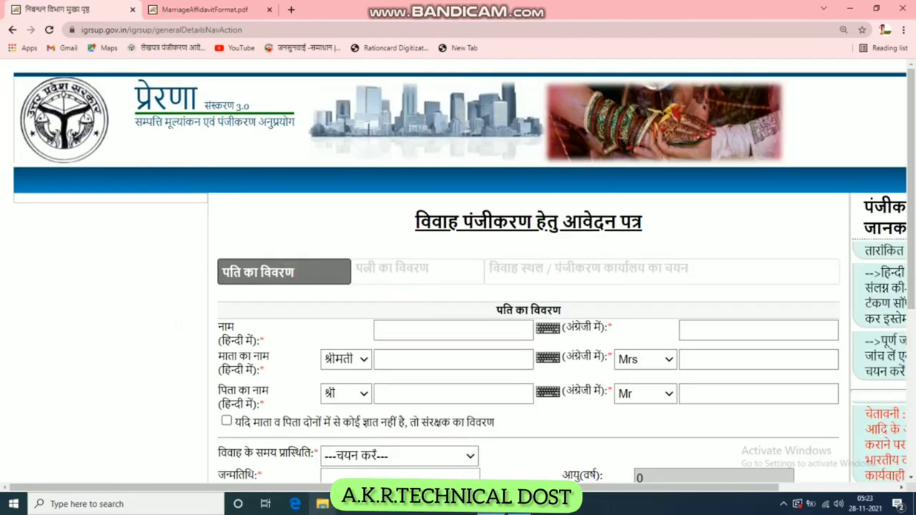
# - Zoom the form to 175% and enter the husband's name 'राम' in Hindi and English
pyautogui.moveTo(379, 488); pyautogui.dragTo(483, 488)
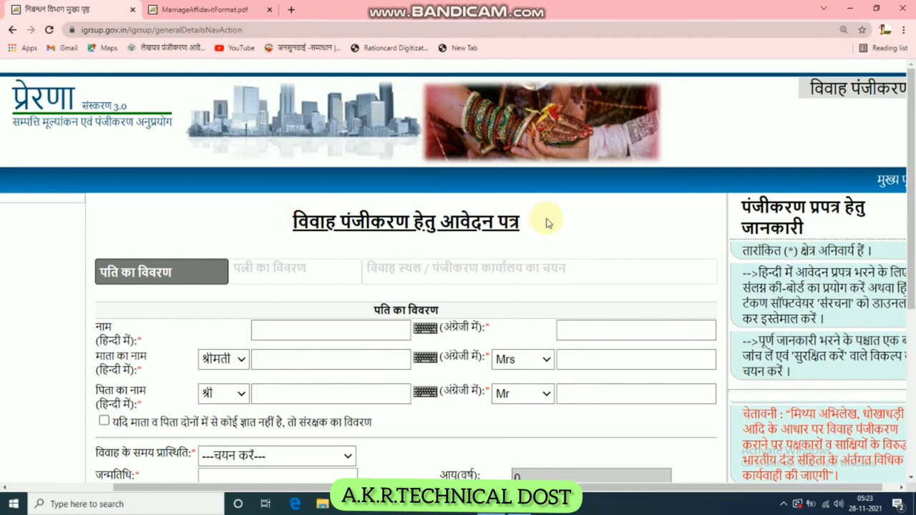
pyautogui.scroll(-1, 351, 274)
pyautogui.scroll(-2, 351, 274)
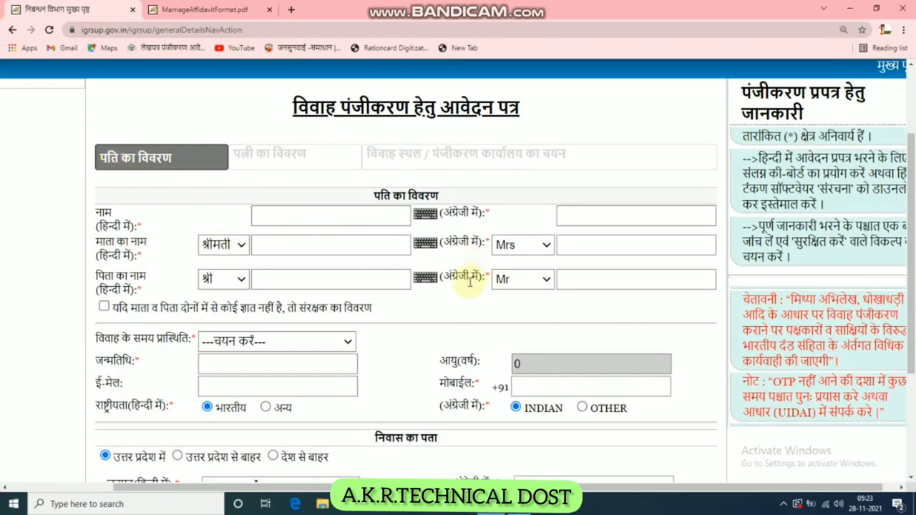
pyautogui.scroll(1, 469, 283)
pyautogui.hotkey('ctrl', '+')
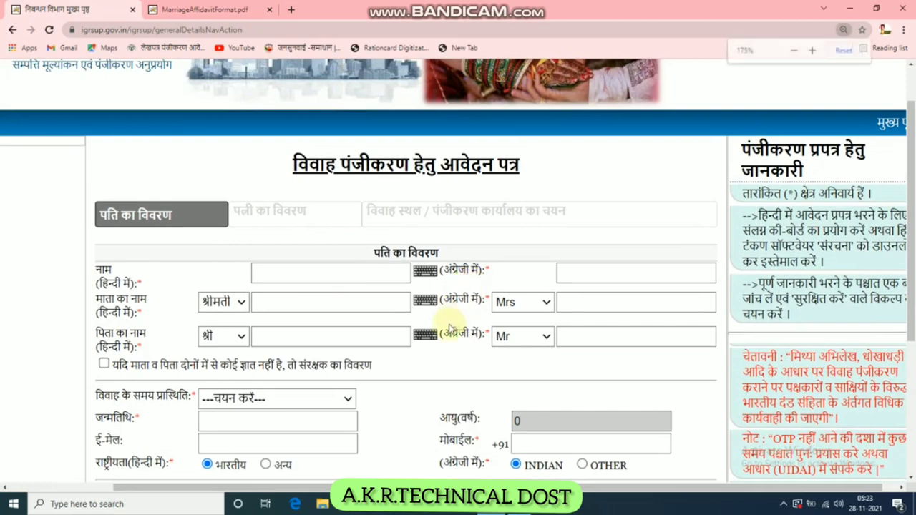
pyautogui.hscroll(1, 433, 478)
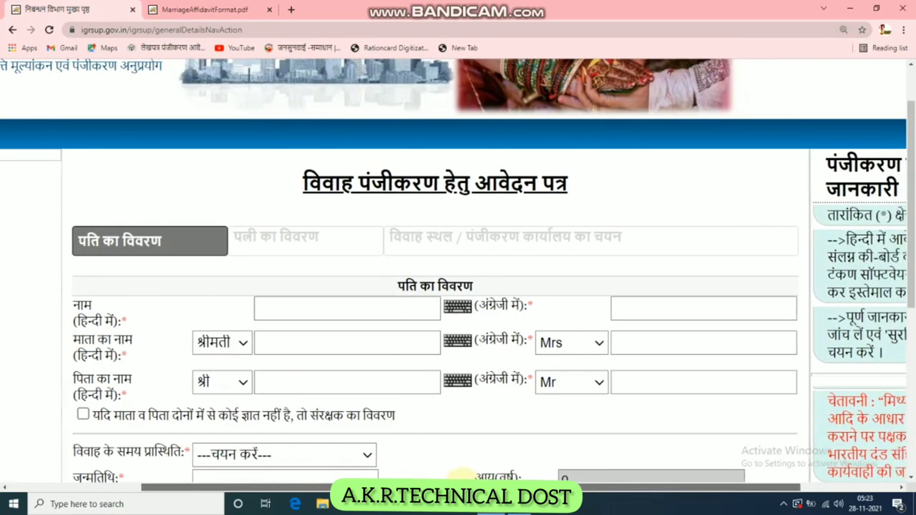
pyautogui.scroll(-2, 532, 303)
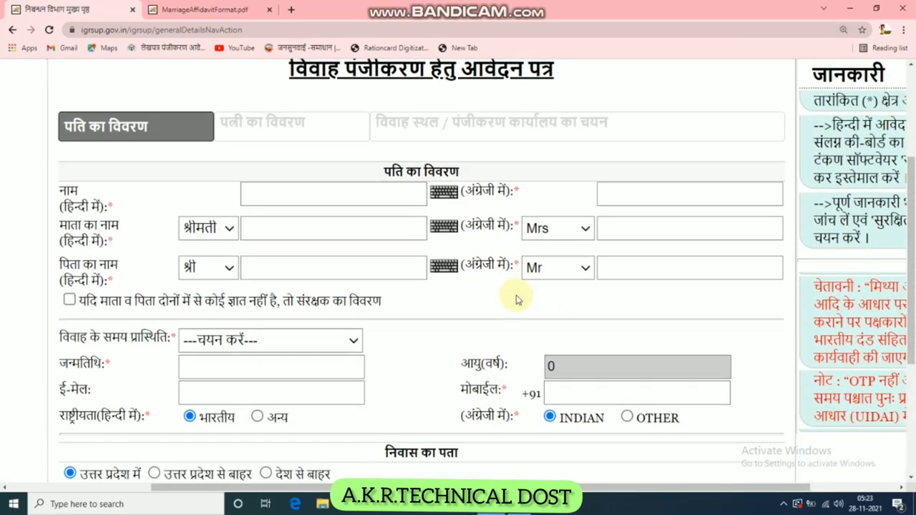
pyautogui.click(297, 201)
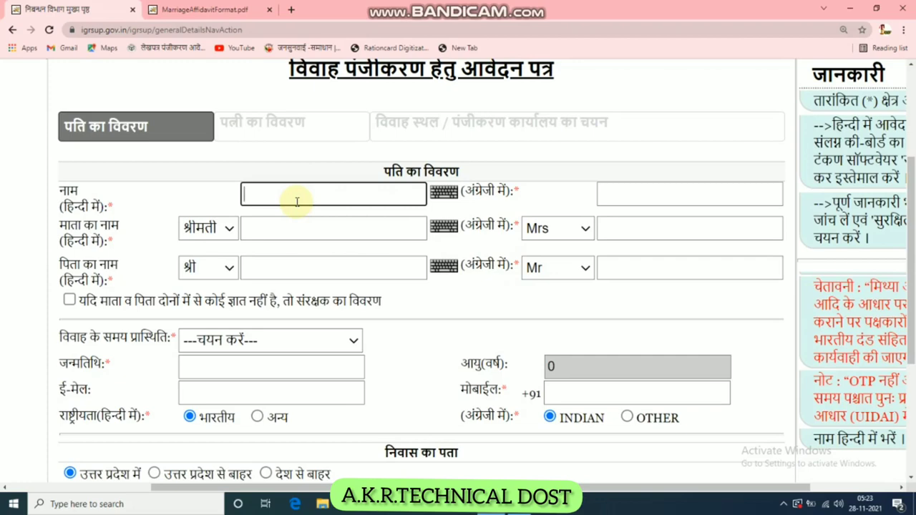
pyautogui.click(463, 503)
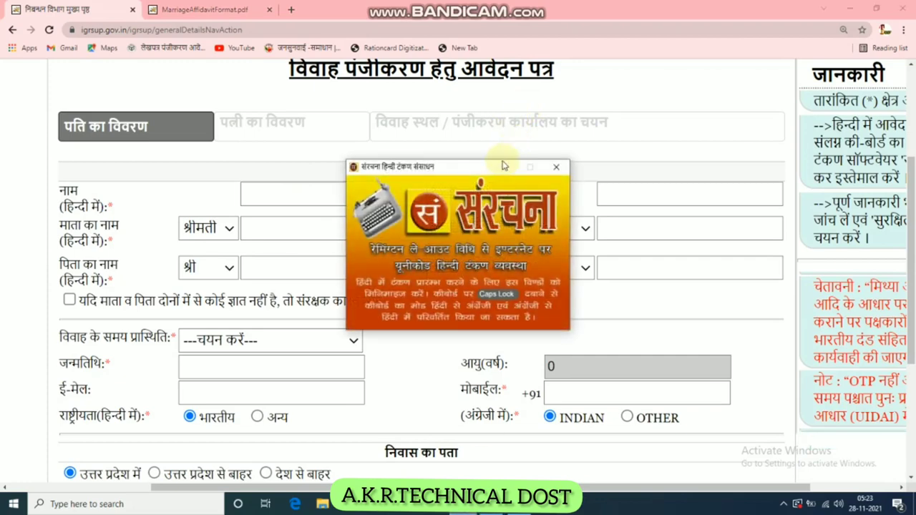
pyautogui.click(504, 170)
pyautogui.click(285, 188)
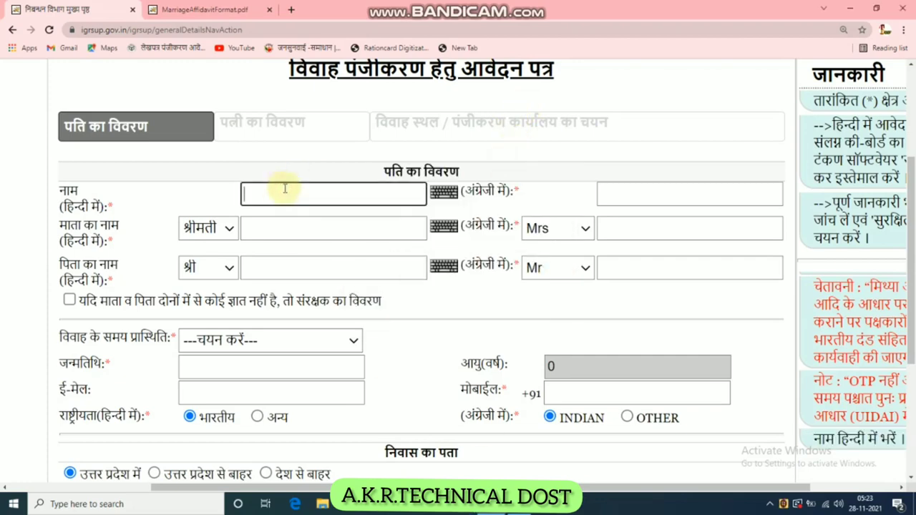
pyautogui.write('रामकुमार')
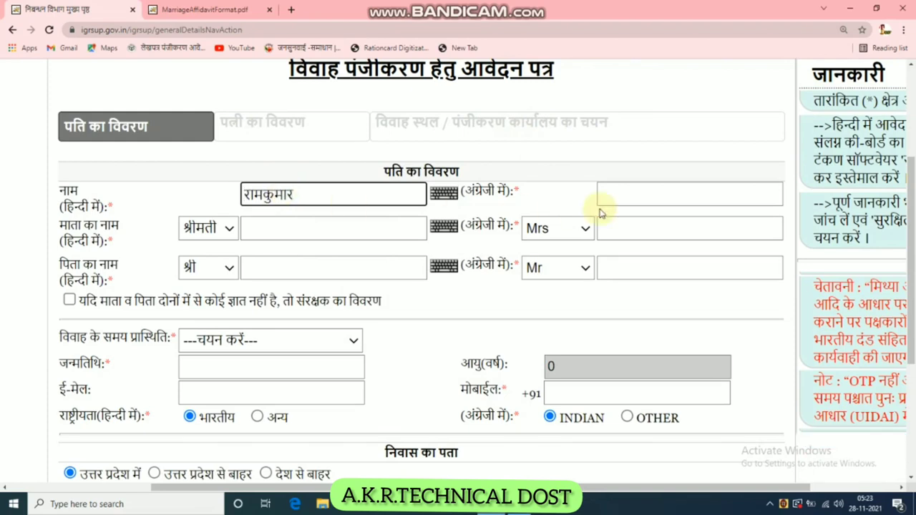
pyautogui.click(650, 192)
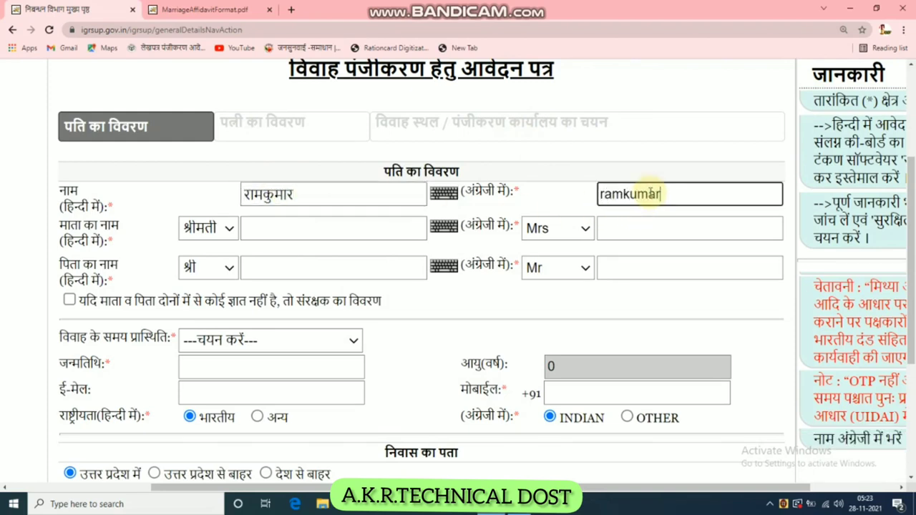
# - Enter the husband's mother's name 'सीत' in Hindi and English
pyautogui.click(292, 229)
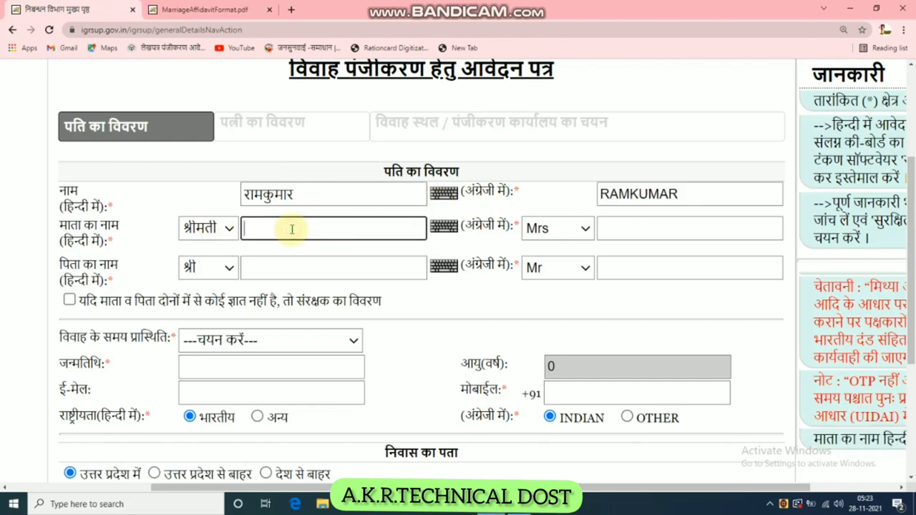
pyautogui.write('सीतावती')
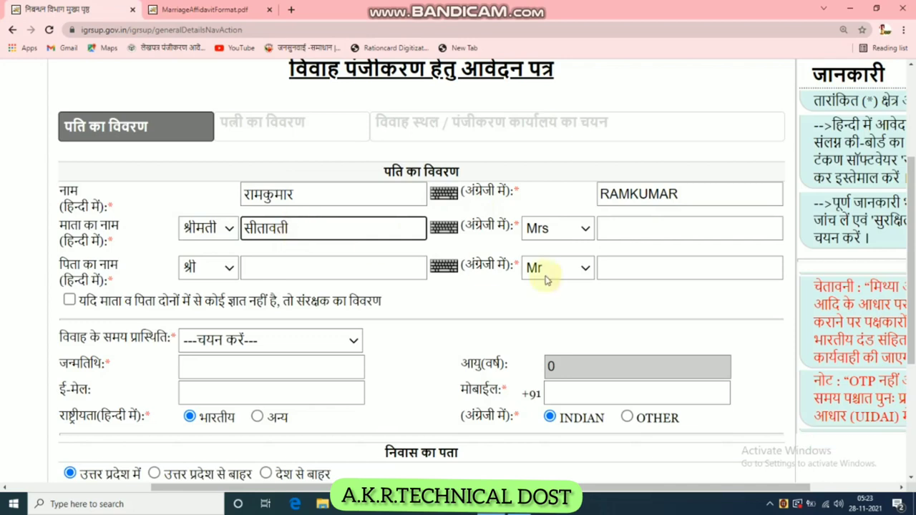
pyautogui.click(662, 225)
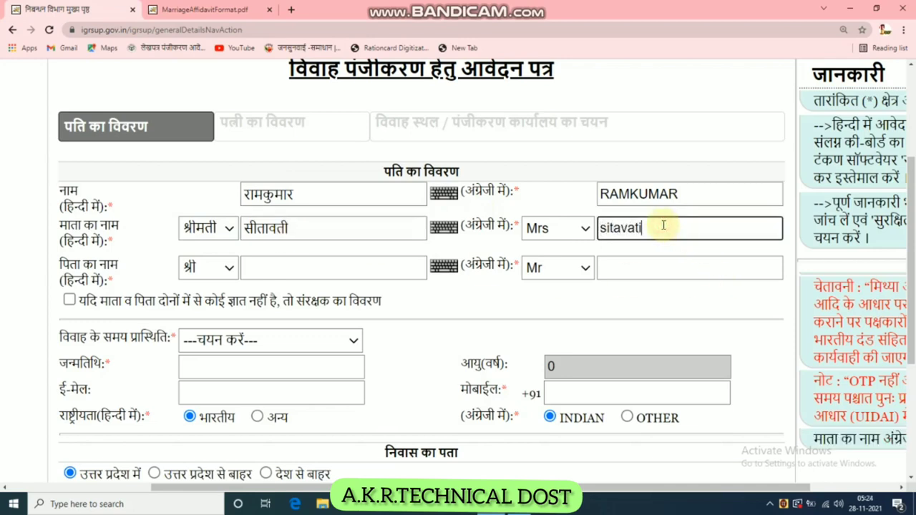
# - Enter the husband's father's name 'जय' in Hindi and English, converting it to capitals
pyautogui.click(299, 271)
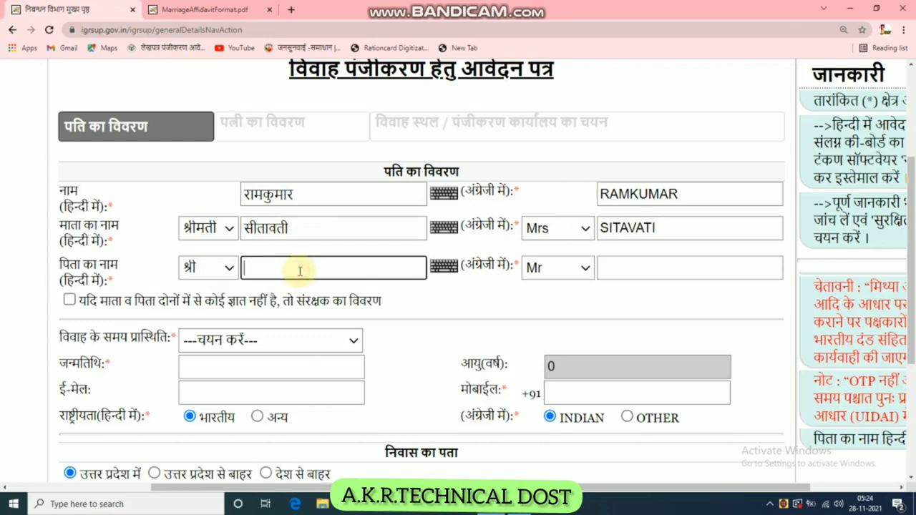
pyautogui.write('जयभगवान')
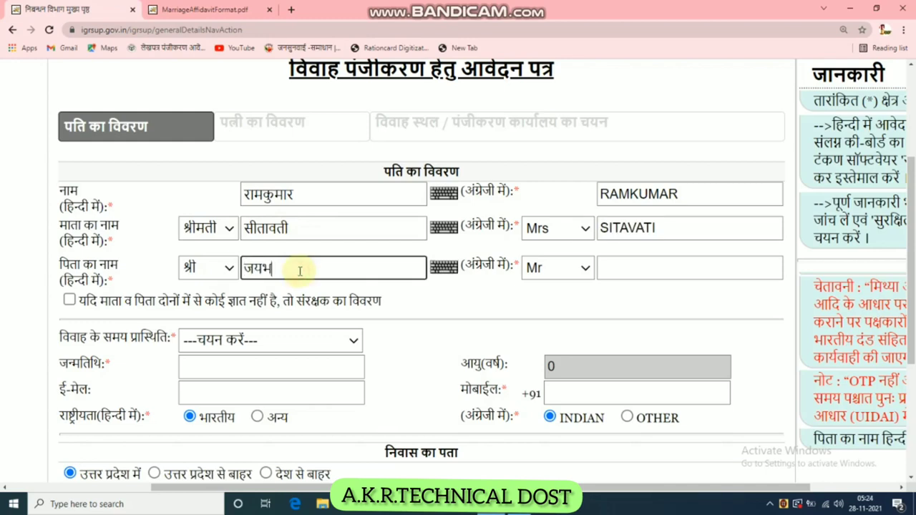
pyautogui.click(710, 269)
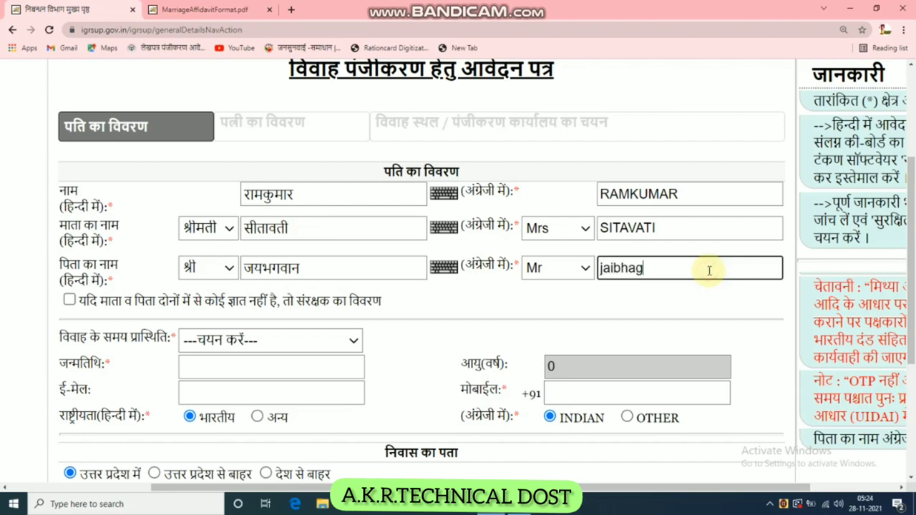
pyautogui.click(451, 288)
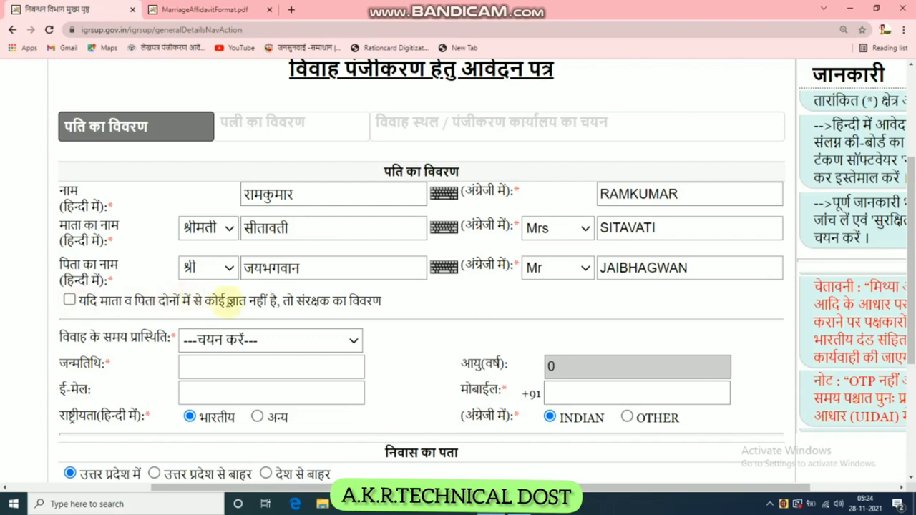
pyautogui.moveTo(70, 308)
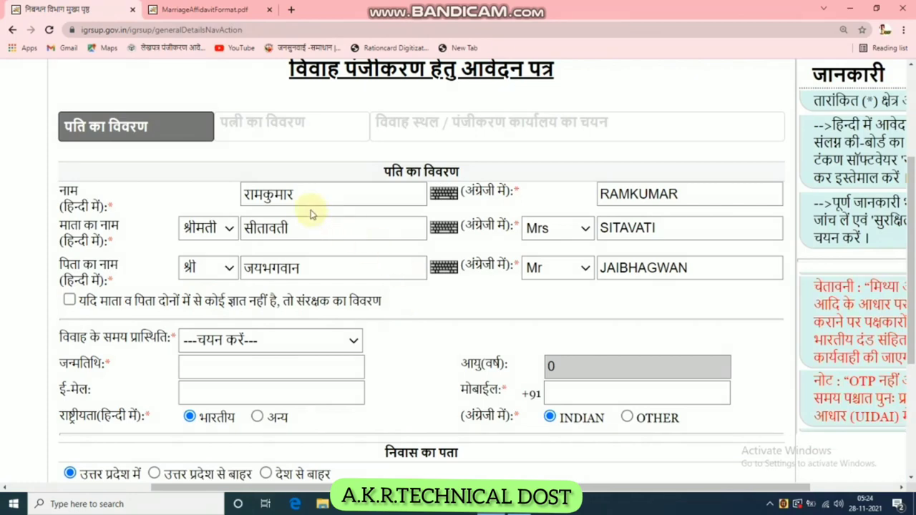
pyautogui.scroll(-2, 382, 303)
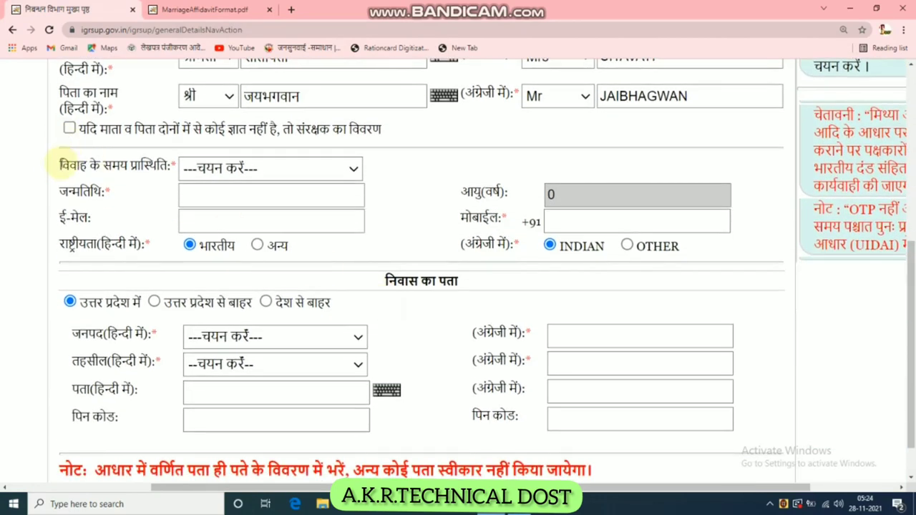
# - Set the husband's marital status to अविवाहित (unmarried)
pyautogui.moveTo(272, 172)
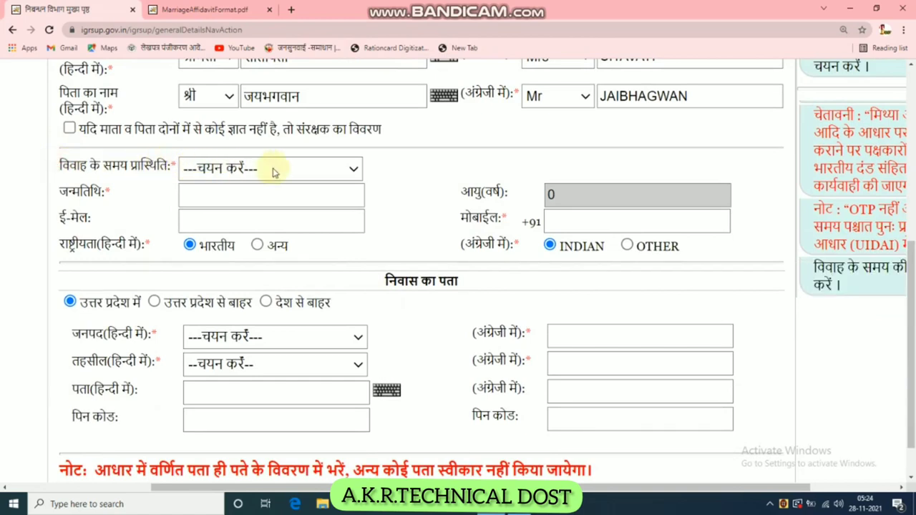
pyautogui.click(341, 170)
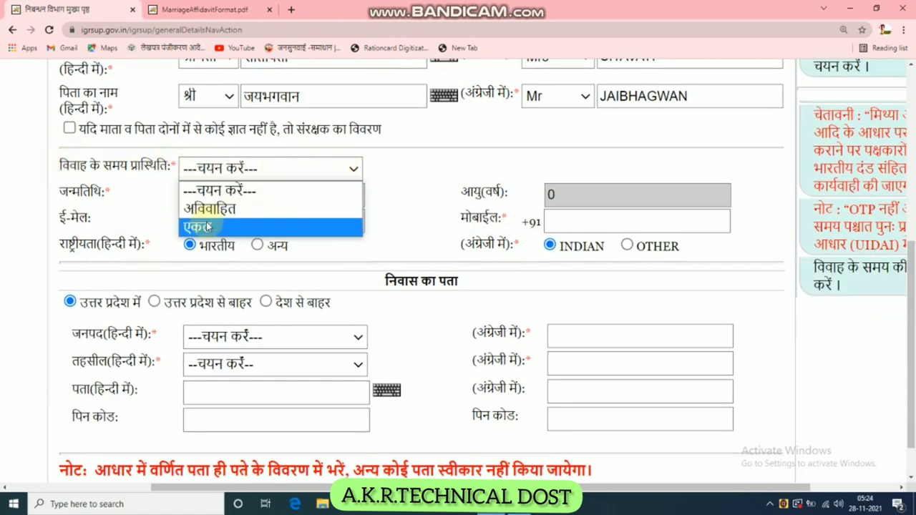
pyautogui.click(466, 188)
pyautogui.scroll(1, 466, 188)
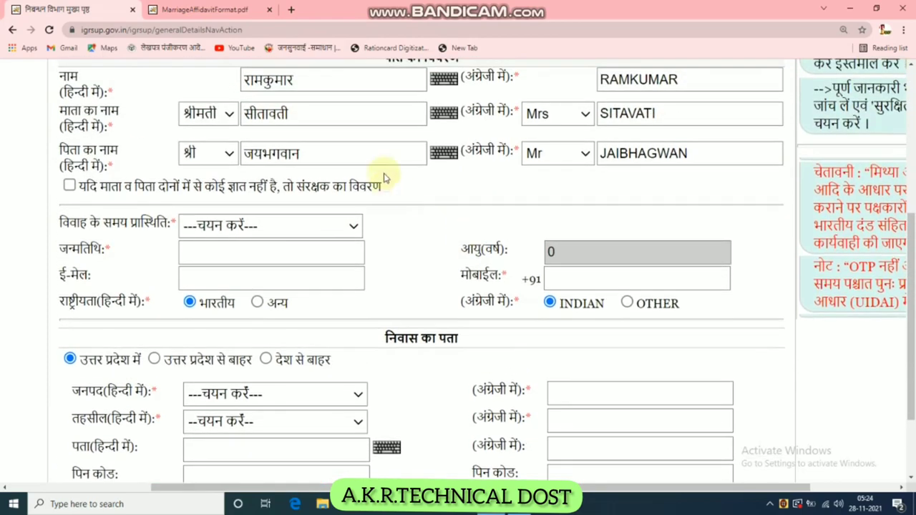
pyautogui.scroll(1, 306, 85)
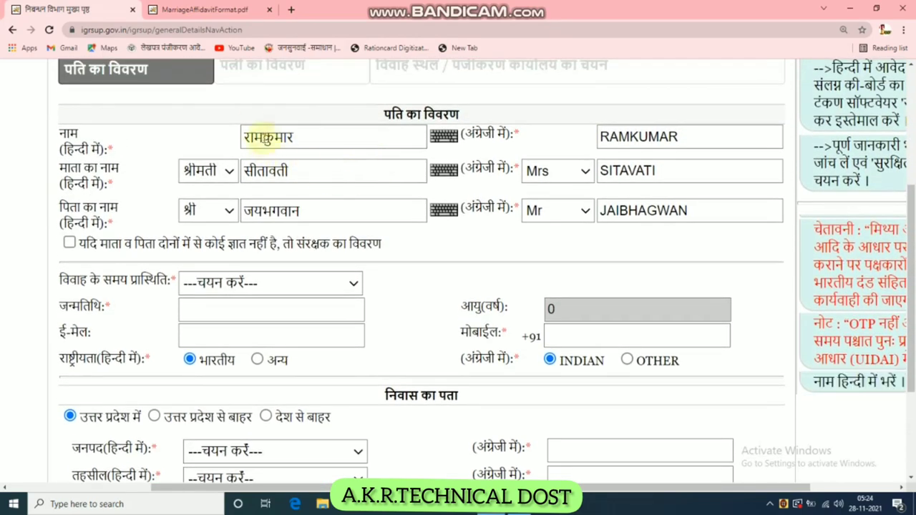
pyautogui.moveTo(295, 136); pyautogui.dragTo(241, 138)
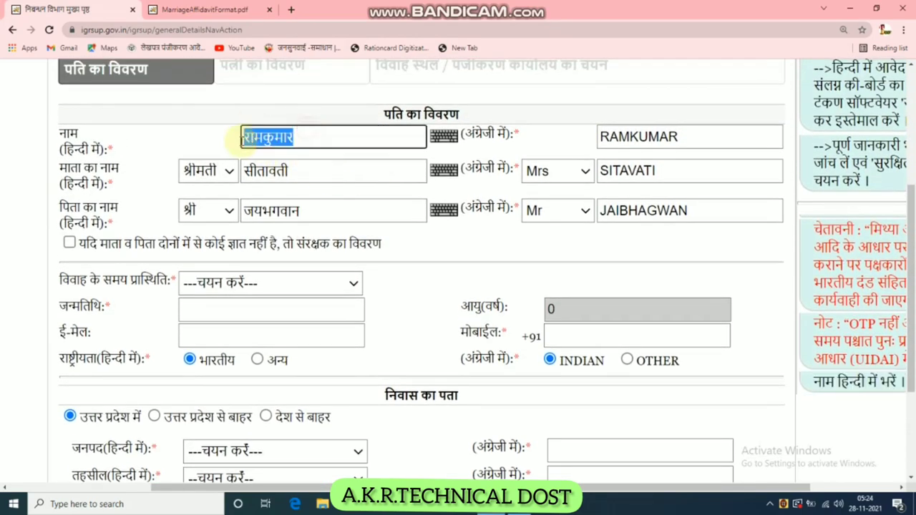
pyautogui.click(292, 277)
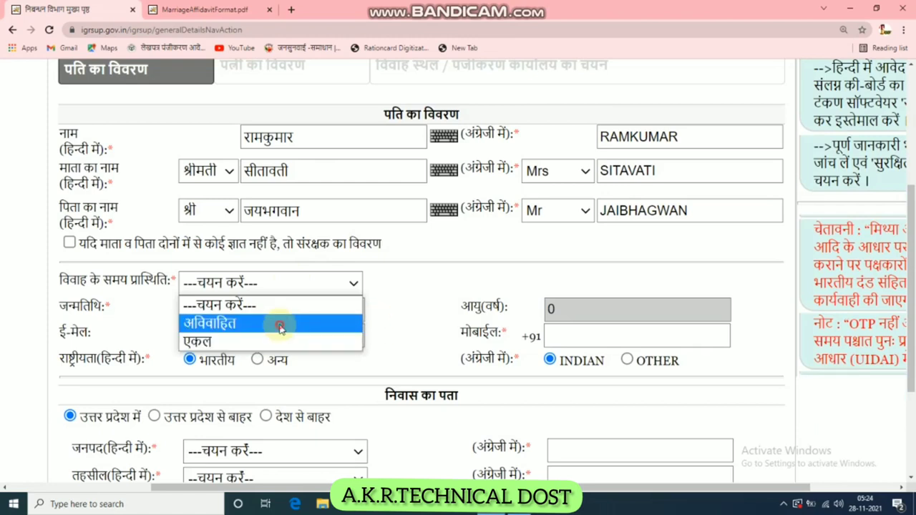
pyautogui.click(279, 323)
# - Set the husband's date of birth to 15/09/1993, giving age 28
pyautogui.click(230, 311)
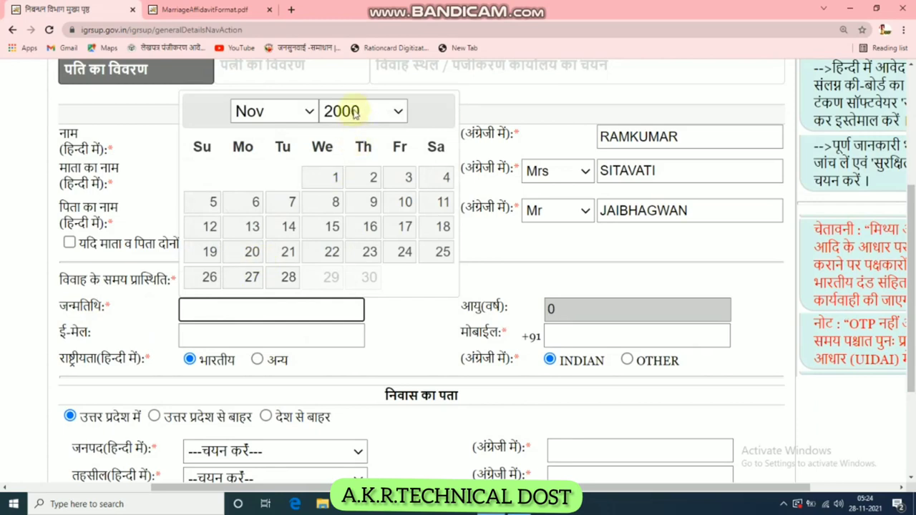
pyautogui.click(347, 111)
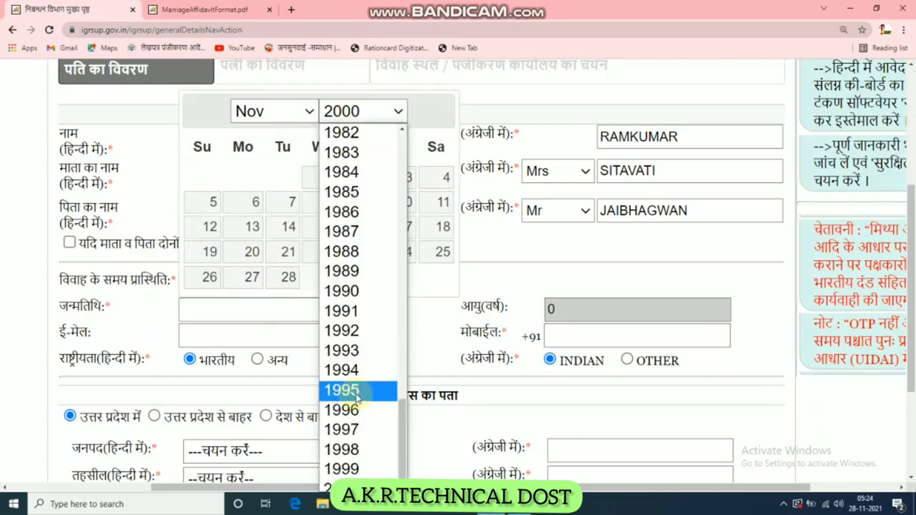
pyautogui.click(363, 350)
pyautogui.click(289, 113)
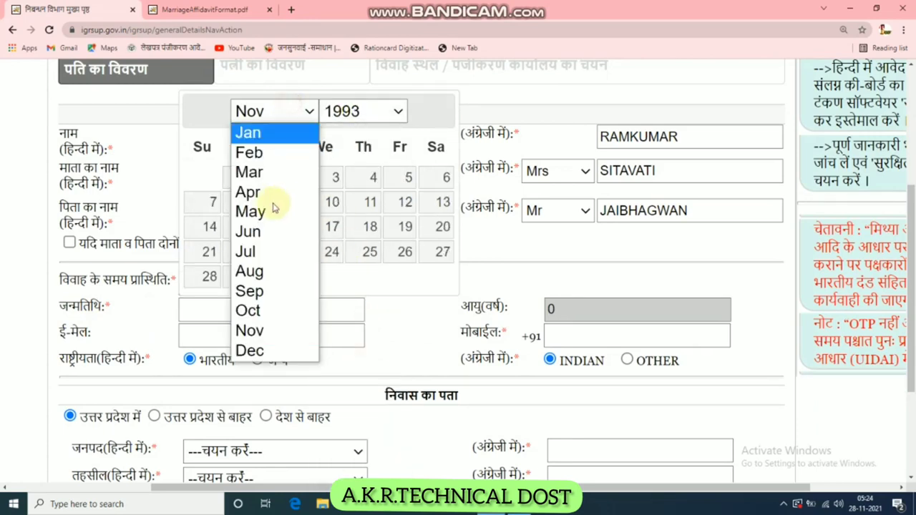
pyautogui.click(266, 288)
pyautogui.click(331, 227)
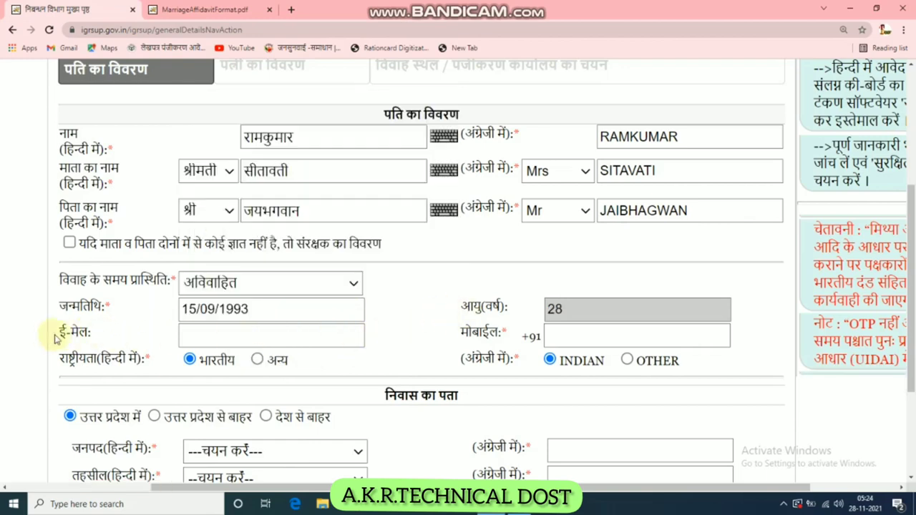
pyautogui.click(263, 335)
# - Enter the husband's mobile number
pyautogui.click(603, 339)
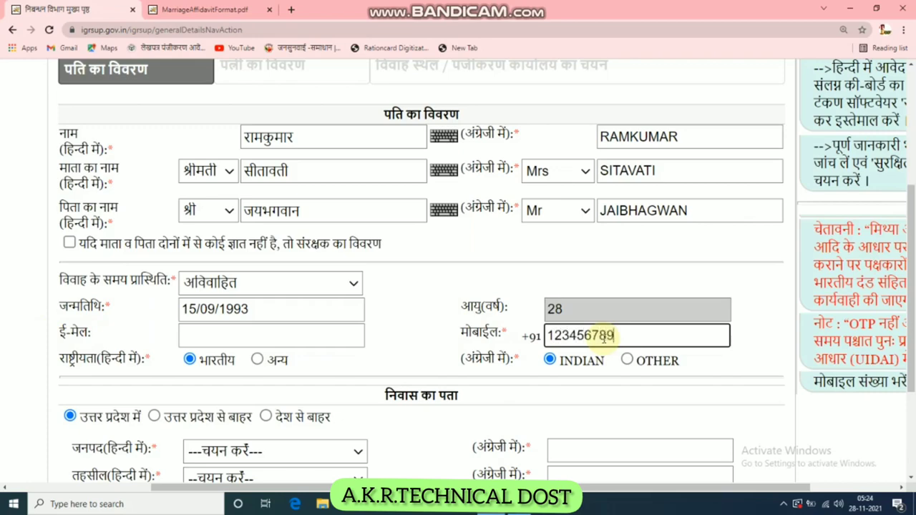
pyautogui.scroll(-2, 401, 314)
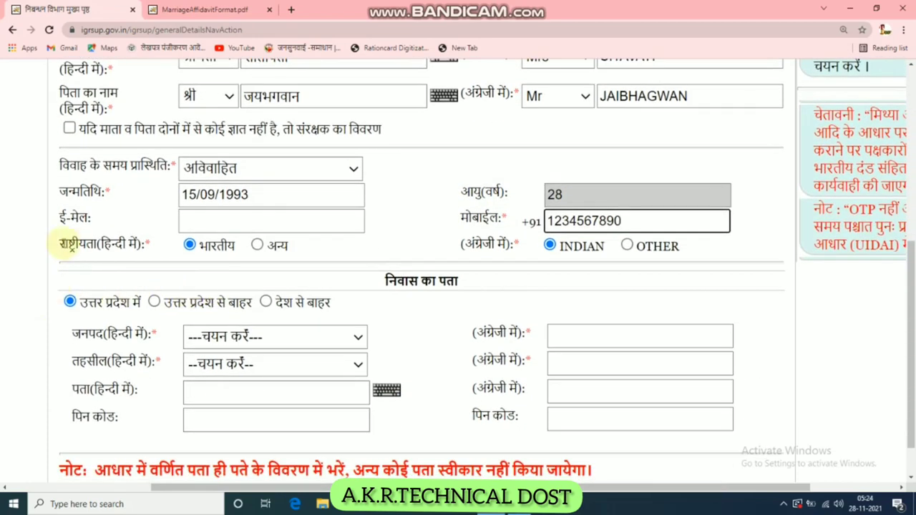
pyautogui.click(63, 244)
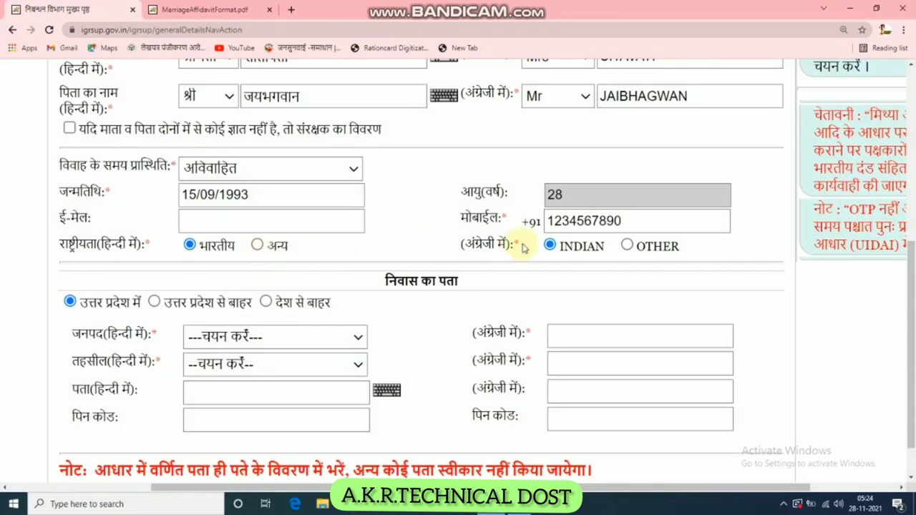
# - Try the other (अन्य) nationality fields, then set nationality back to Indian
pyautogui.click(257, 246)
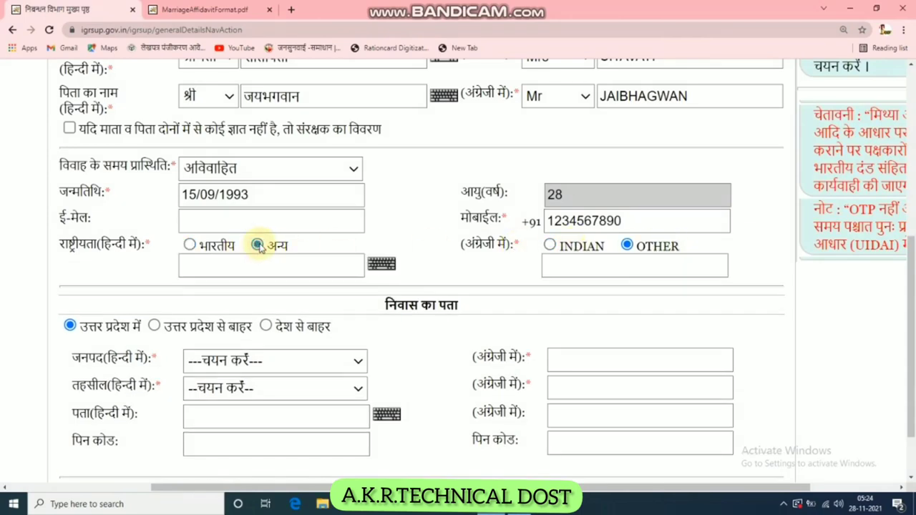
pyautogui.click(213, 265)
pyautogui.click(593, 266)
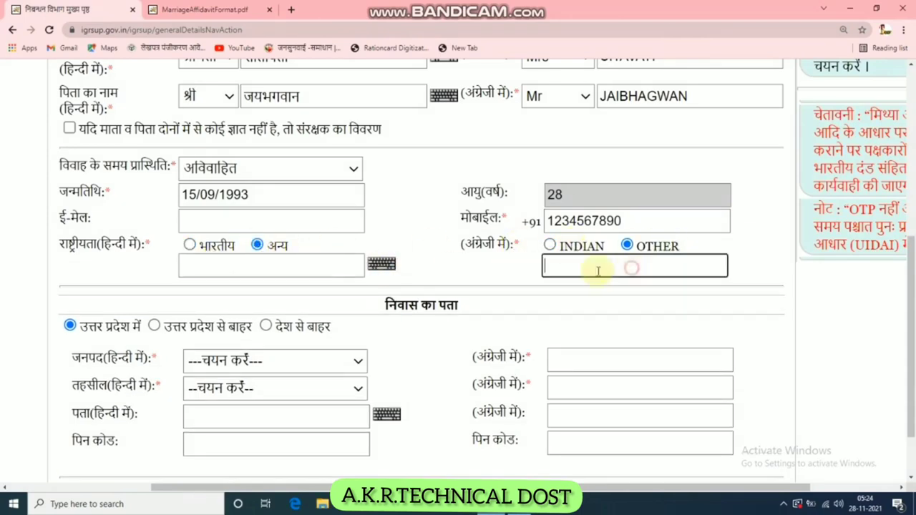
pyautogui.click(189, 244)
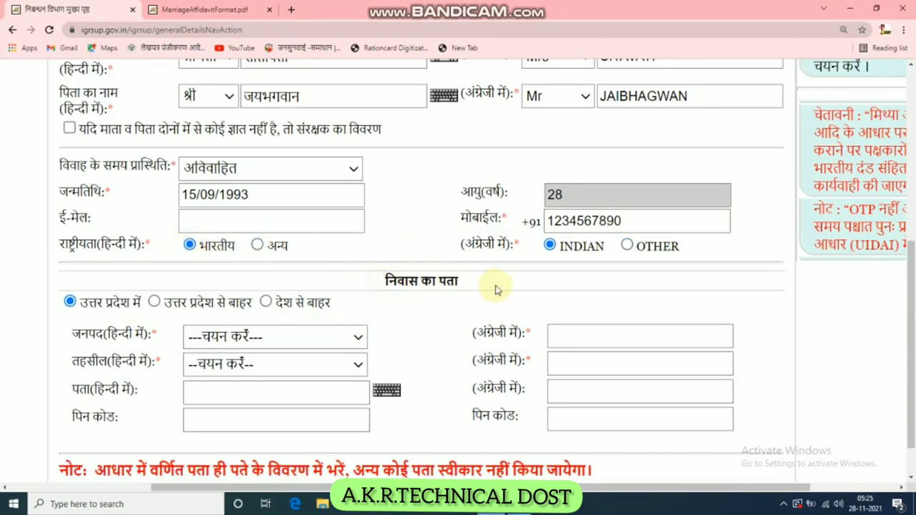
pyautogui.scroll(-1, 479, 289)
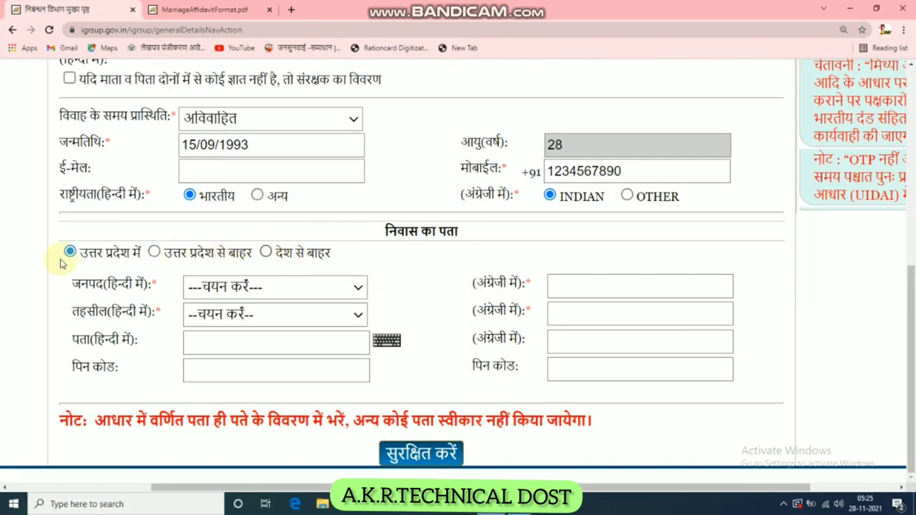
# - Review the district list and the tehsil, Hindi address and PIN code fields
pyautogui.click(352, 290)
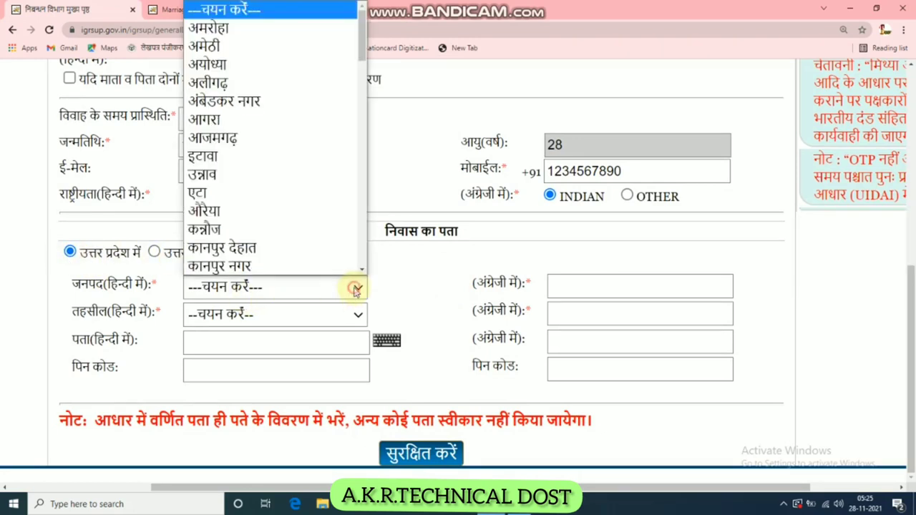
pyautogui.scroll(-15, 312, 184)
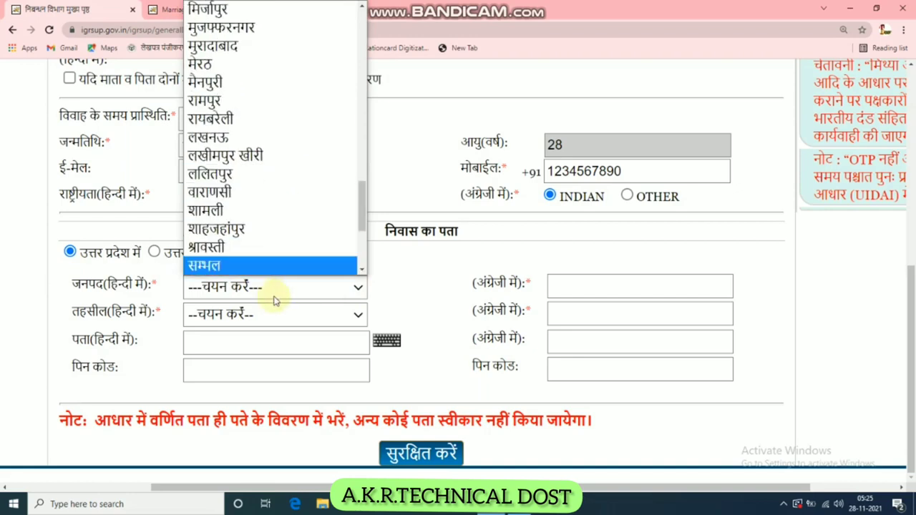
pyautogui.click(261, 316)
pyautogui.click(230, 345)
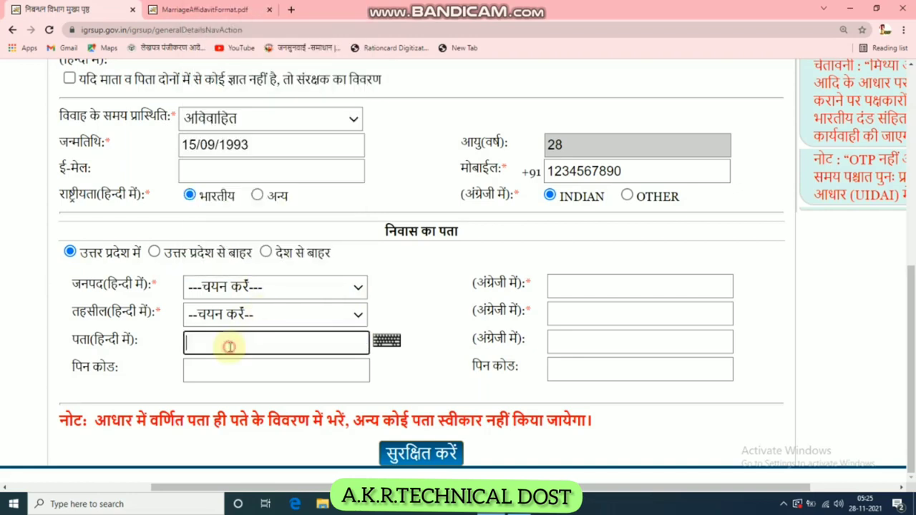
pyautogui.click(204, 368)
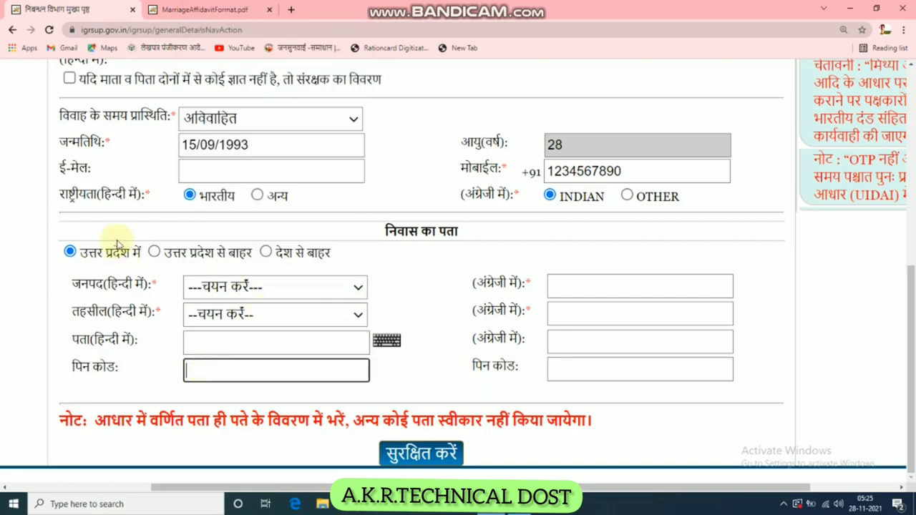
# - Check the outside-Uttar Pradesh and outside-India residence options, then return to within Uttar Pradesh
pyautogui.click(154, 251)
pyautogui.click(337, 290)
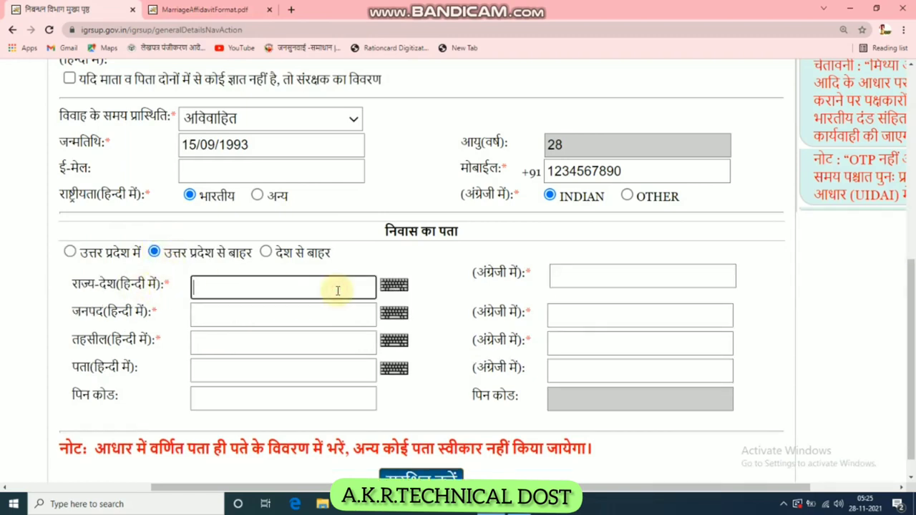
pyautogui.click(248, 313)
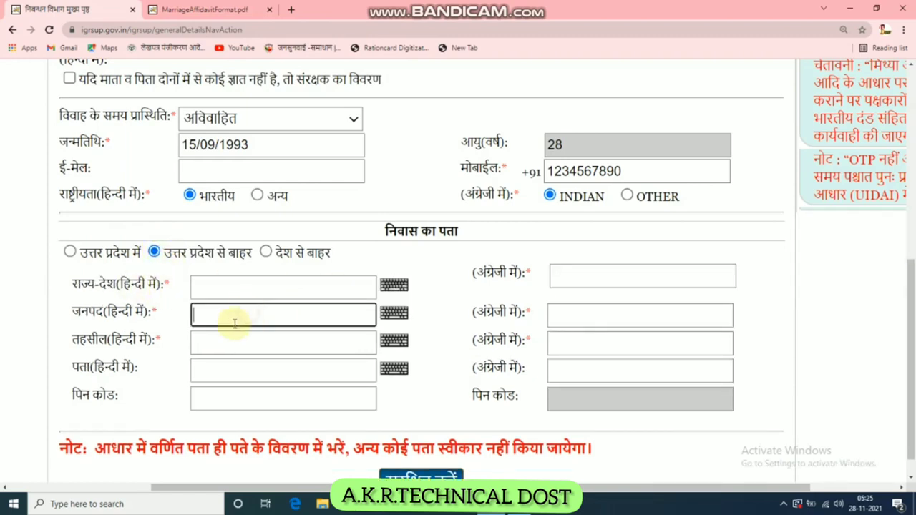
pyautogui.click(217, 341)
pyautogui.click(213, 367)
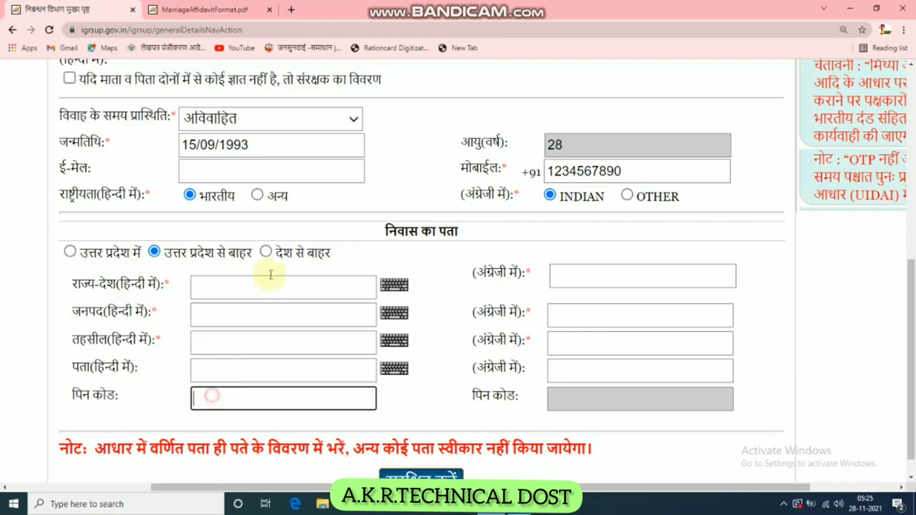
pyautogui.click(266, 252)
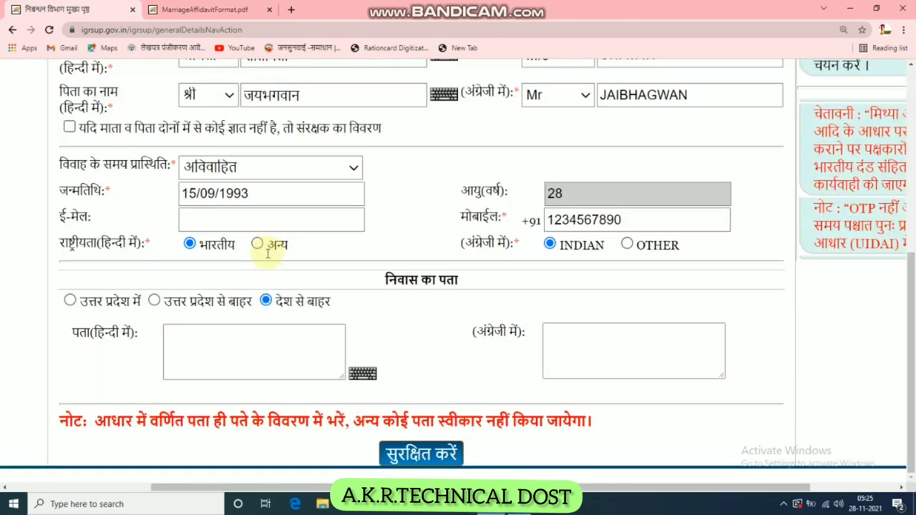
pyautogui.click(213, 345)
pyautogui.click(70, 300)
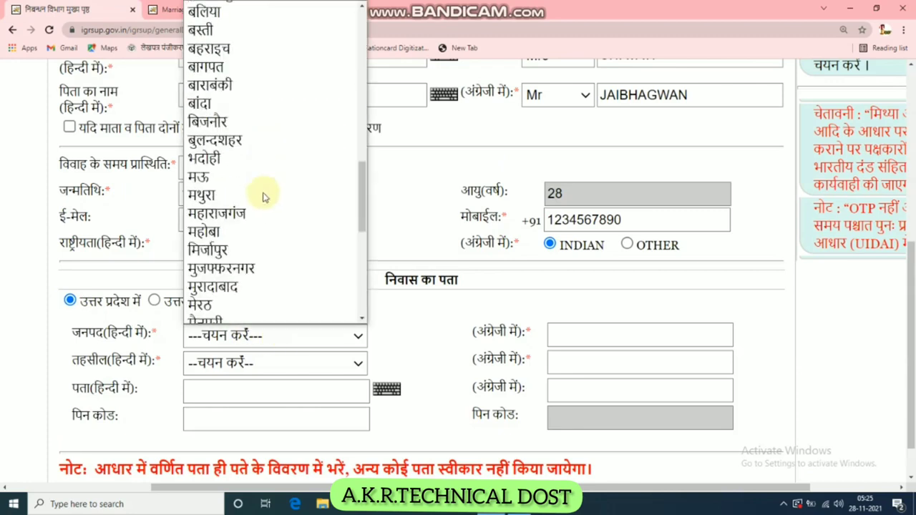
# - Choose tehsil औराइ (AURAI) and step through the Hindi, English address and PIN code fields
pyautogui.click(240, 365)
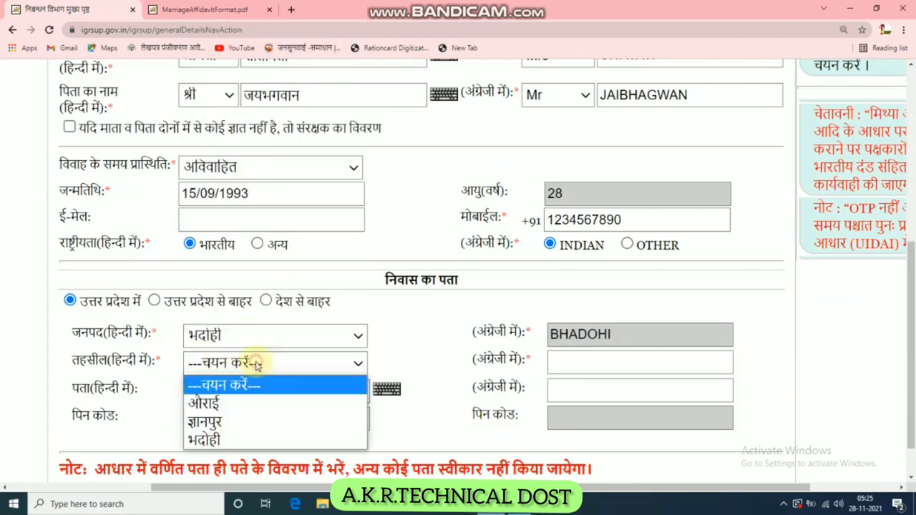
pyautogui.click(241, 404)
pyautogui.click(229, 394)
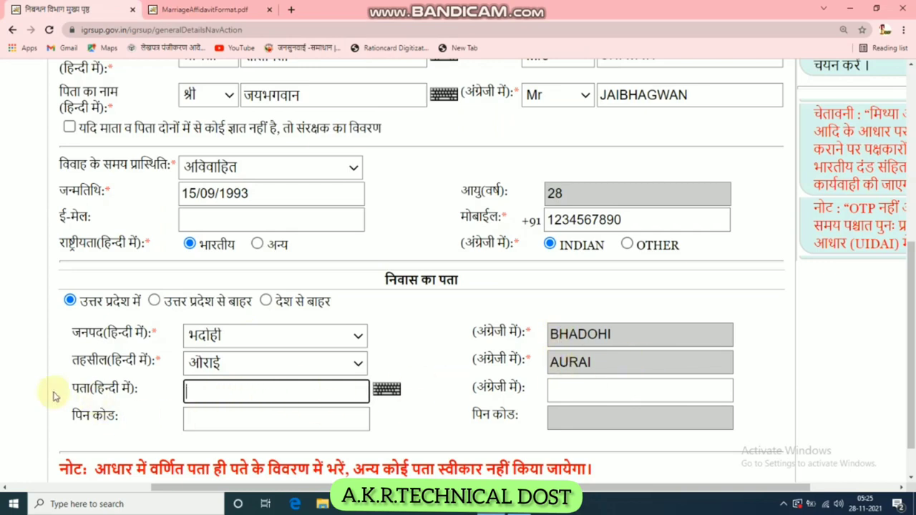
pyautogui.click(78, 388)
pyautogui.click(225, 395)
pyautogui.click(617, 390)
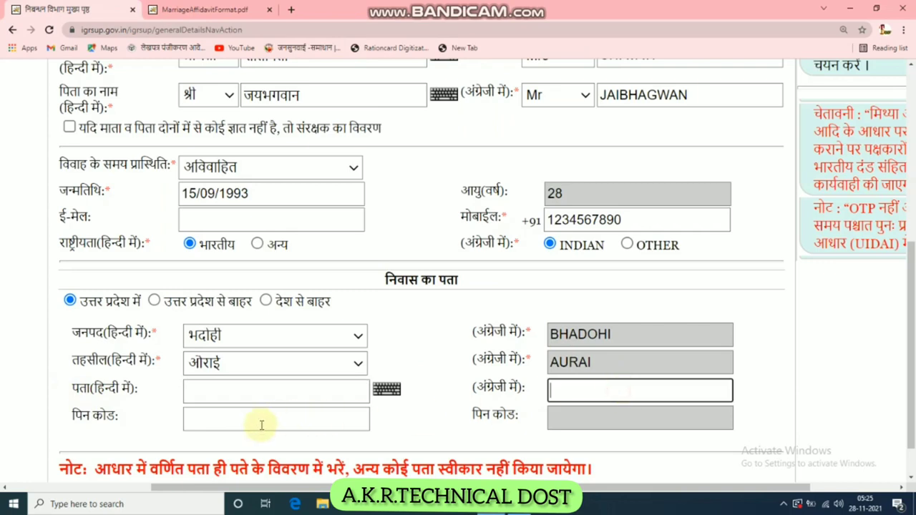
pyautogui.click(263, 423)
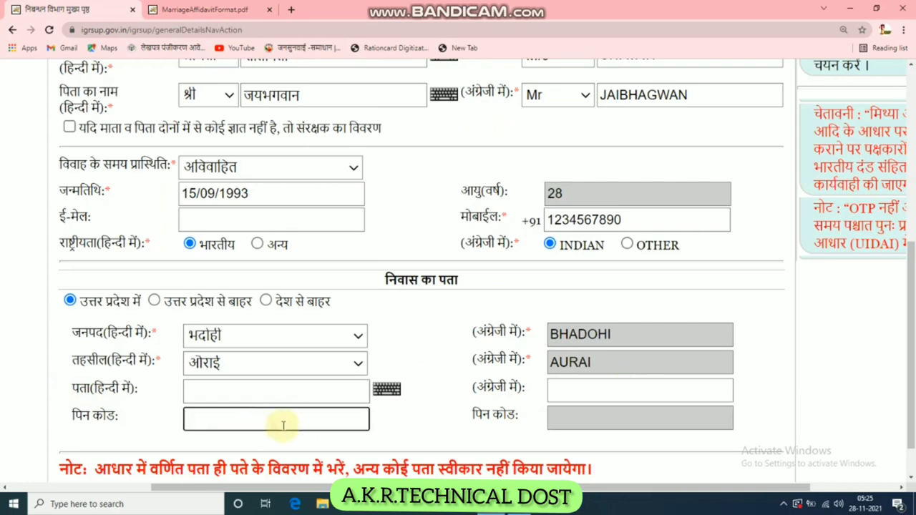
pyautogui.scroll(-1, 454, 323)
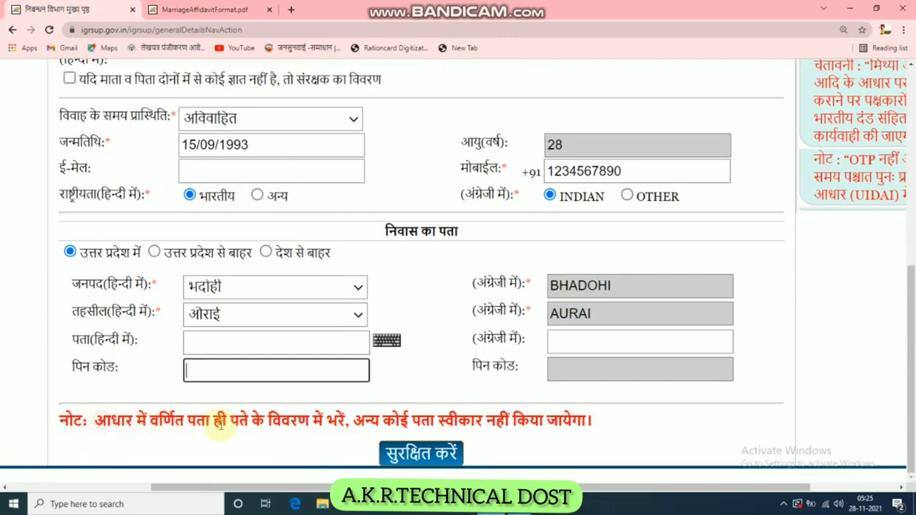
pyautogui.click(272, 427)
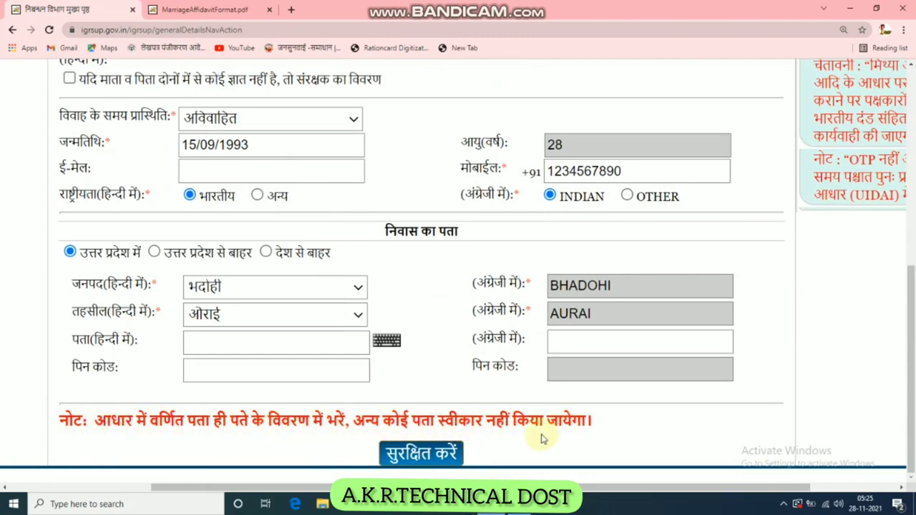
# - Save the groom's details (सुरक्षित करें) and move to the wife's section
pyautogui.click(435, 458)
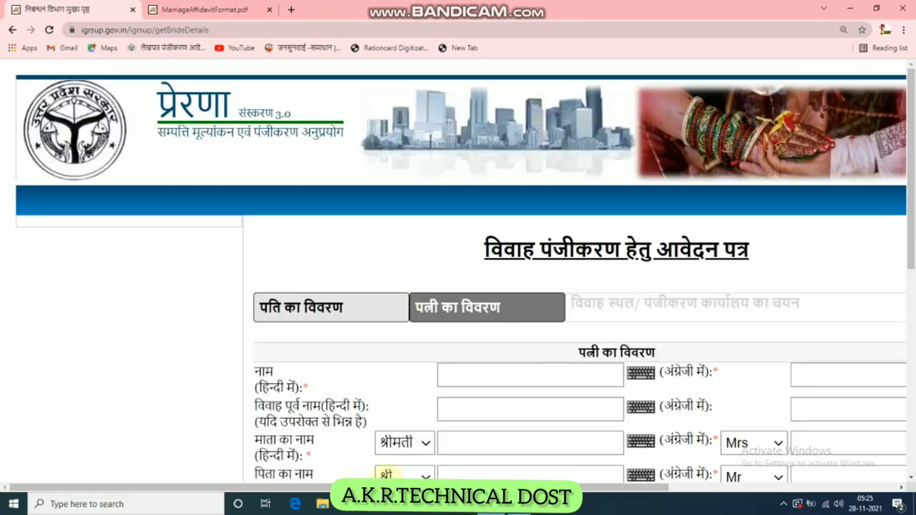
pyautogui.click(388, 475)
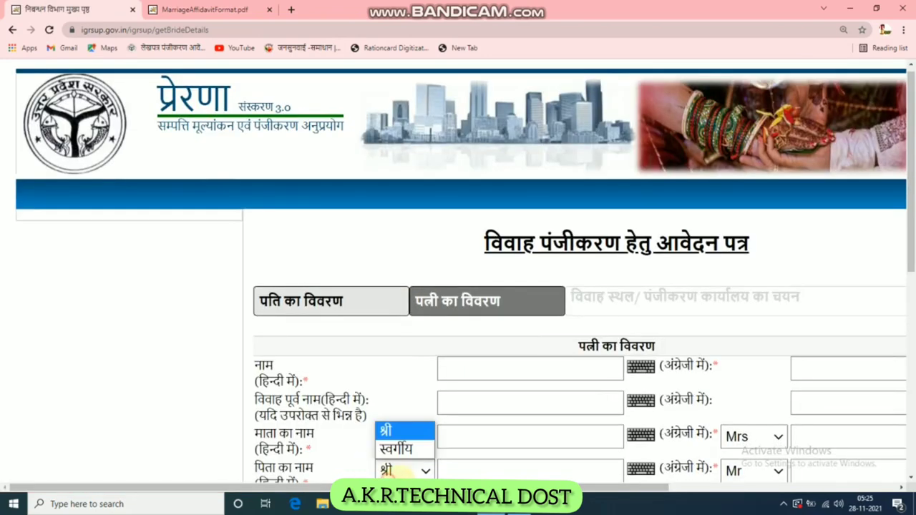
pyautogui.moveTo(379, 488); pyautogui.dragTo(511, 488)
pyautogui.scroll(-3, 461, 413)
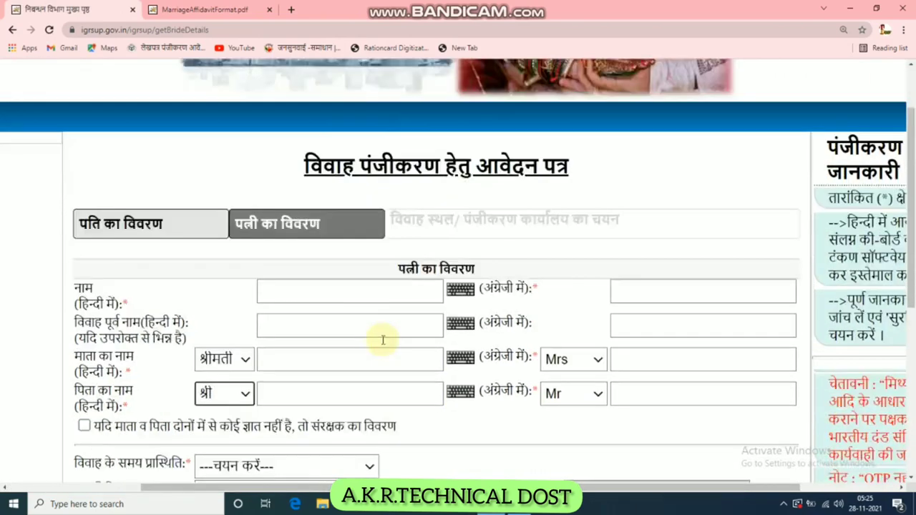
pyautogui.click(405, 108)
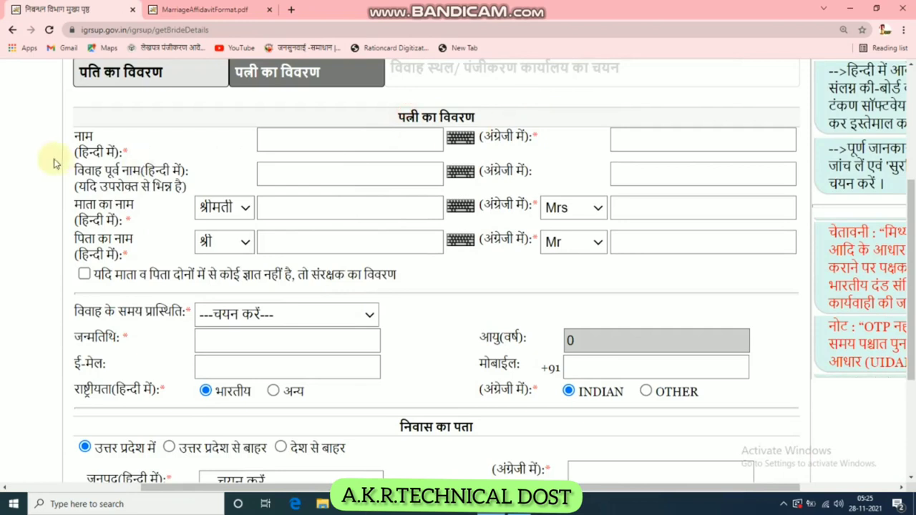
# - Enter the bride's name as 'पल्लवी' in Hindi and 'pallwai' in English
pyautogui.click(292, 144)
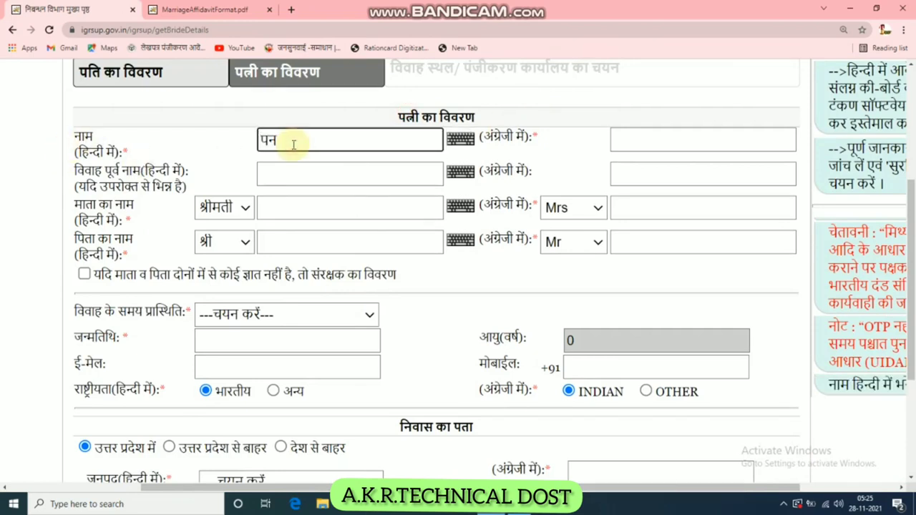
pyautogui.write('पल्लवी')
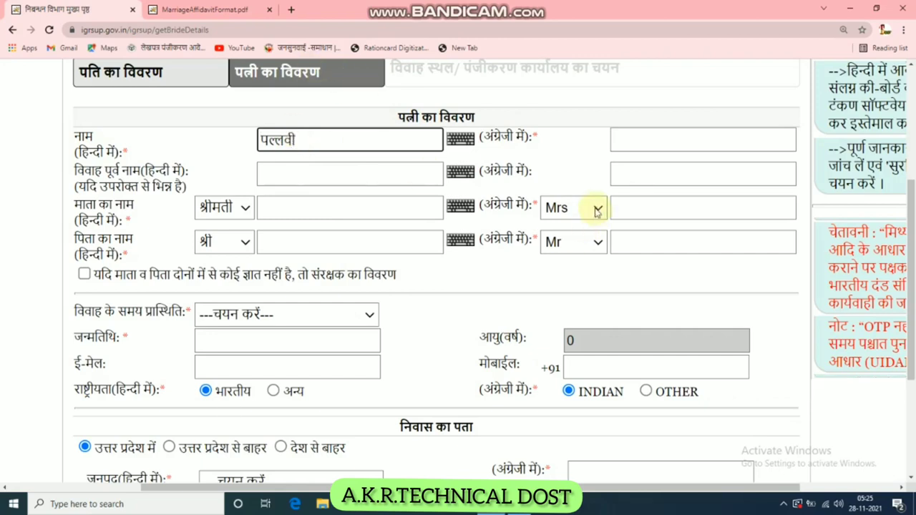
pyautogui.click(644, 137)
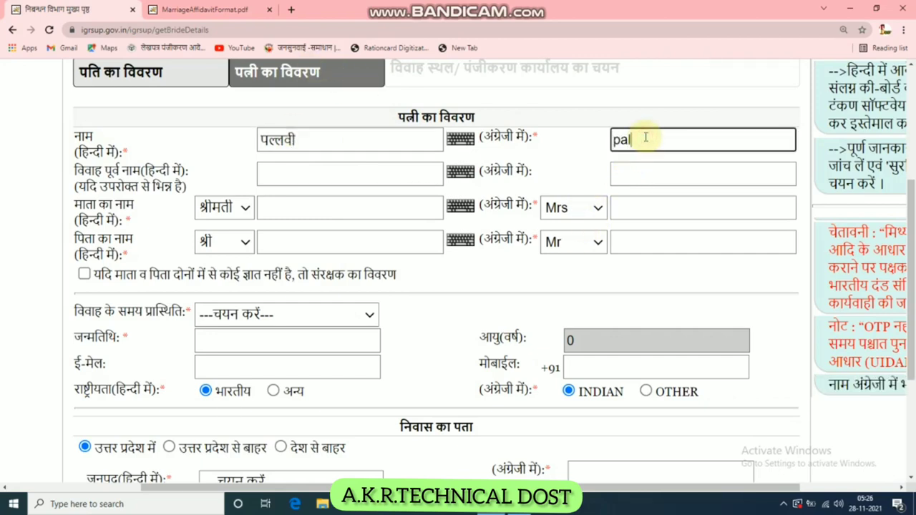
pyautogui.write('pallwai')
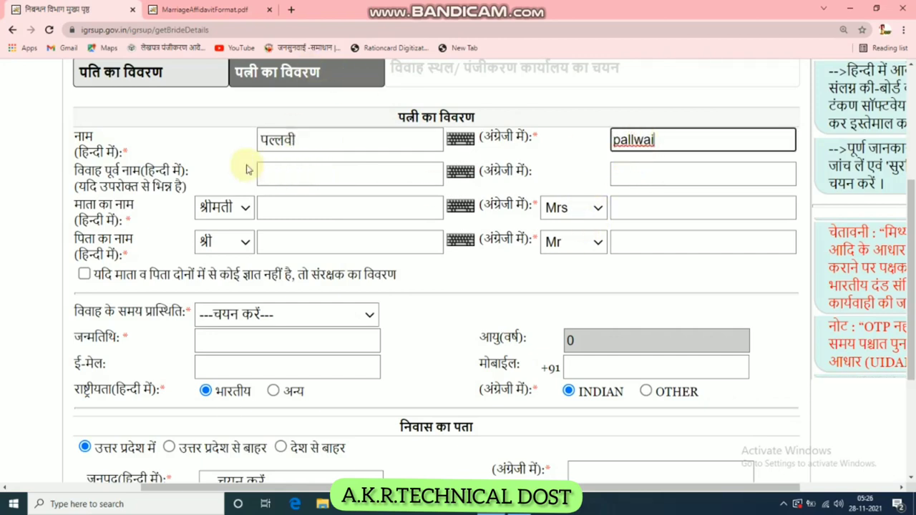
pyautogui.click(215, 164)
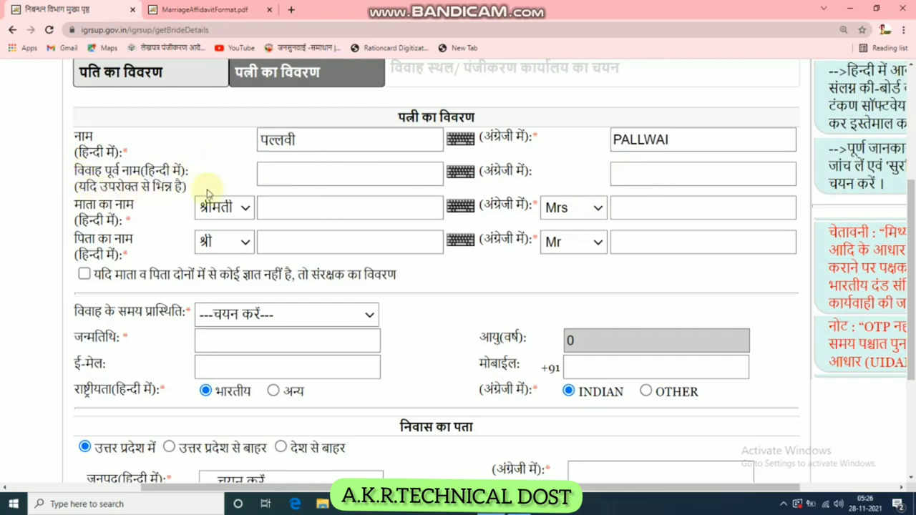
# - Fill the pre-marriage name fields, keep श्रीमती as mother's title, and enter the mother's name
pyautogui.click(284, 181)
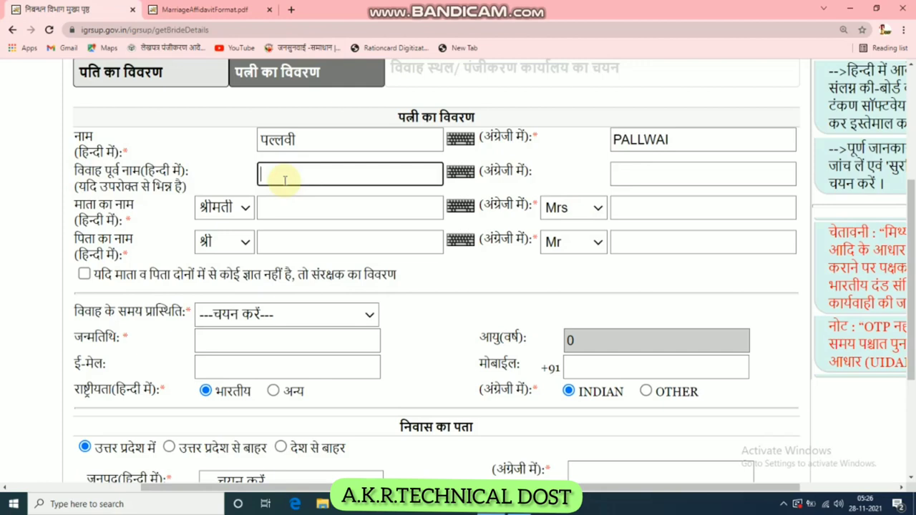
pyautogui.click(692, 174)
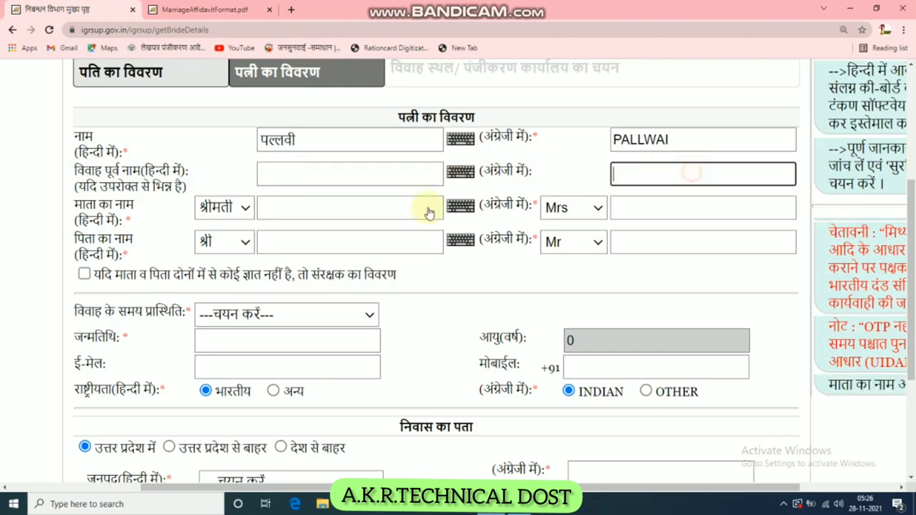
pyautogui.click(198, 209)
pyautogui.click(218, 224)
pyautogui.click(297, 203)
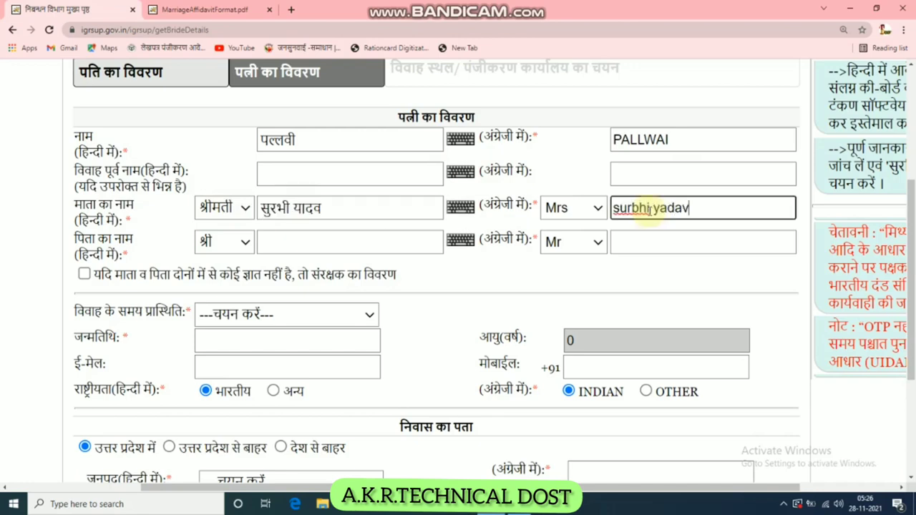
pyautogui.click(288, 246)
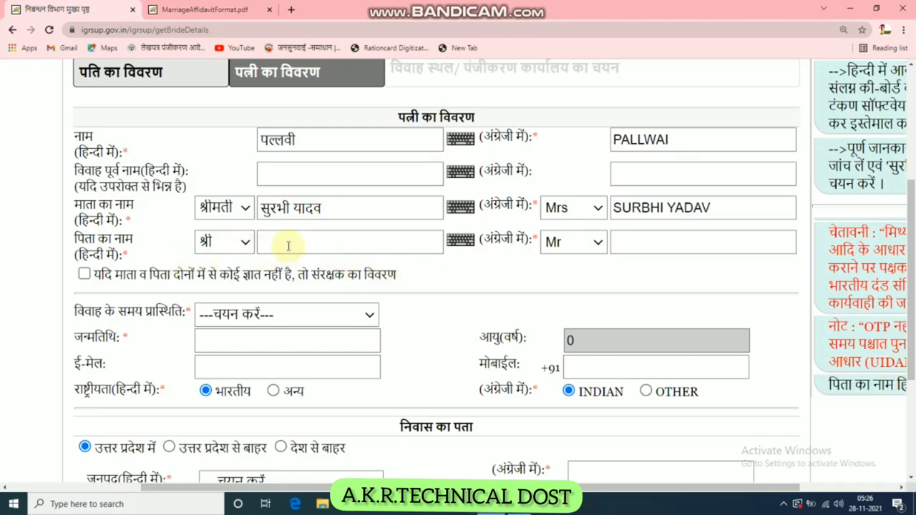
# - Enter the bride's father's name as 'शिवकुमार' in Hindi and 'shivkumar' in English
pyautogui.click(292, 246)
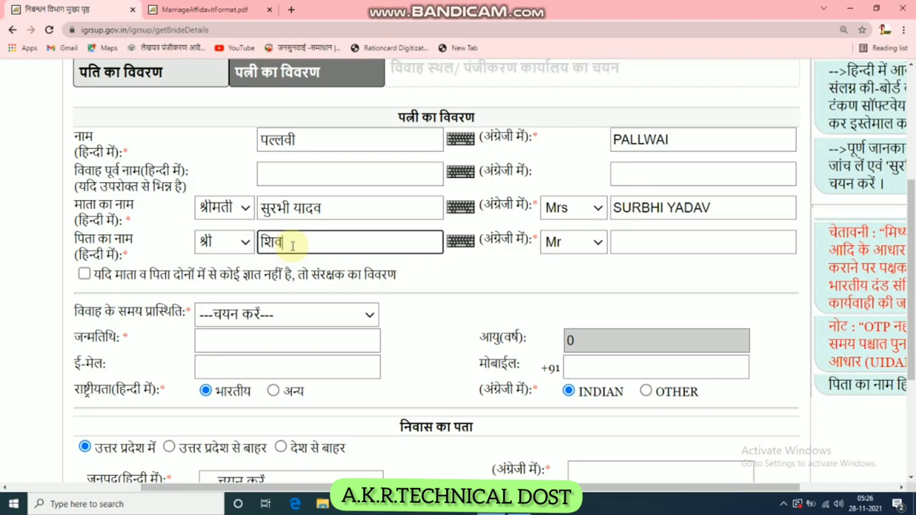
pyautogui.write('शिवकुमार')
pyautogui.click(681, 239)
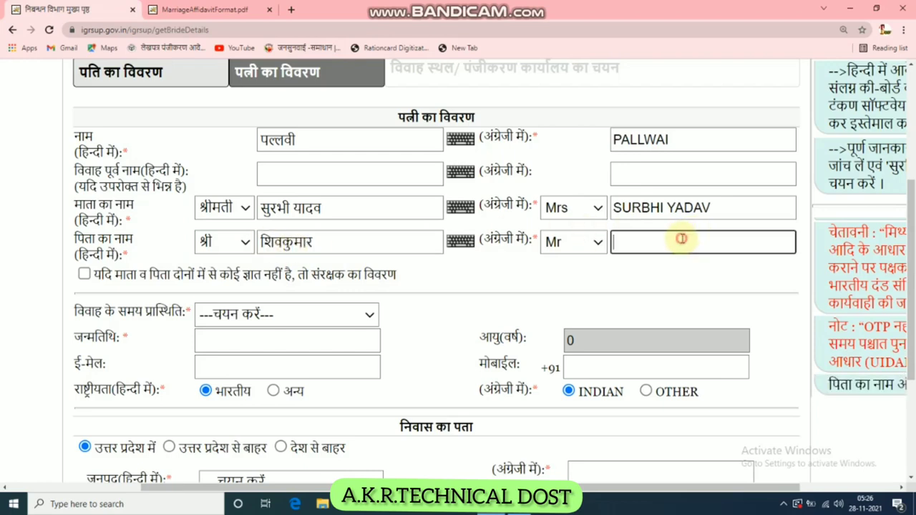
pyautogui.write('shivkumar')
pyautogui.click(614, 283)
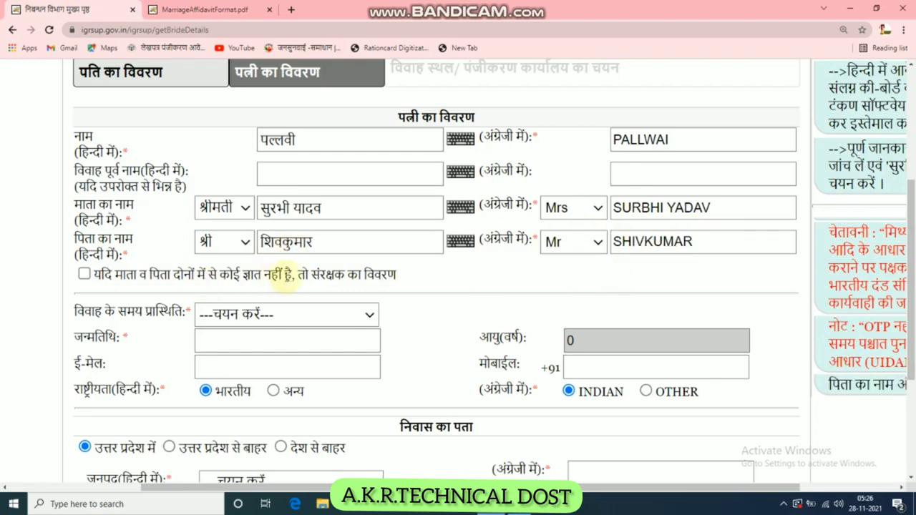
pyautogui.scroll(-1, 138, 269)
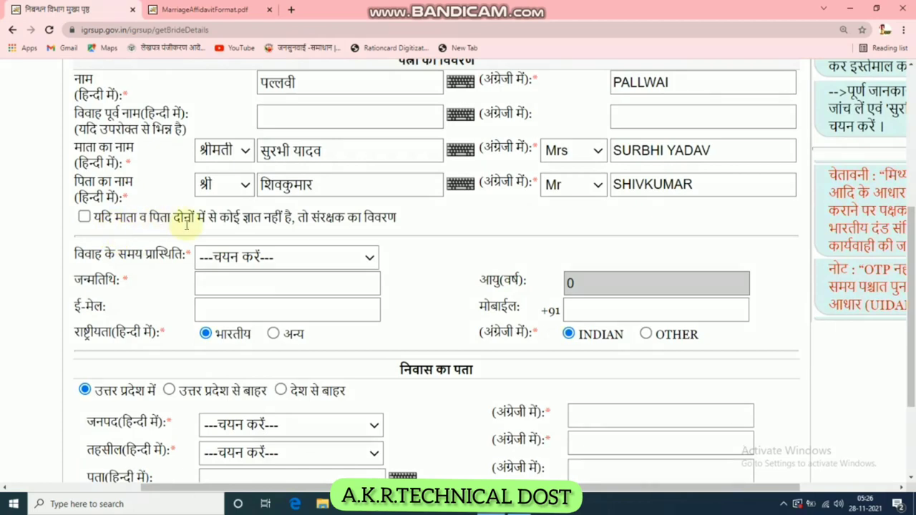
# - Set the bride's marital status to अविवाहित (unmarried)
pyautogui.scroll(-1, 309, 206)
pyautogui.click(321, 200)
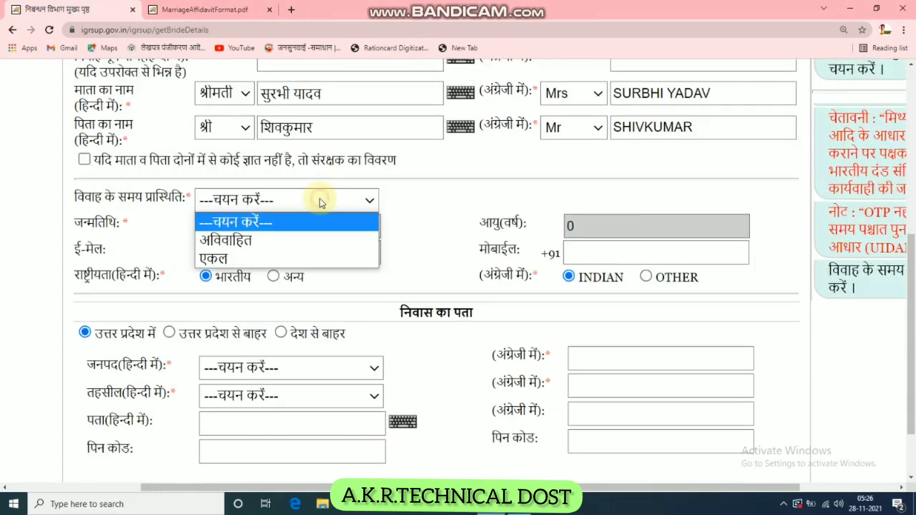
pyautogui.click(251, 240)
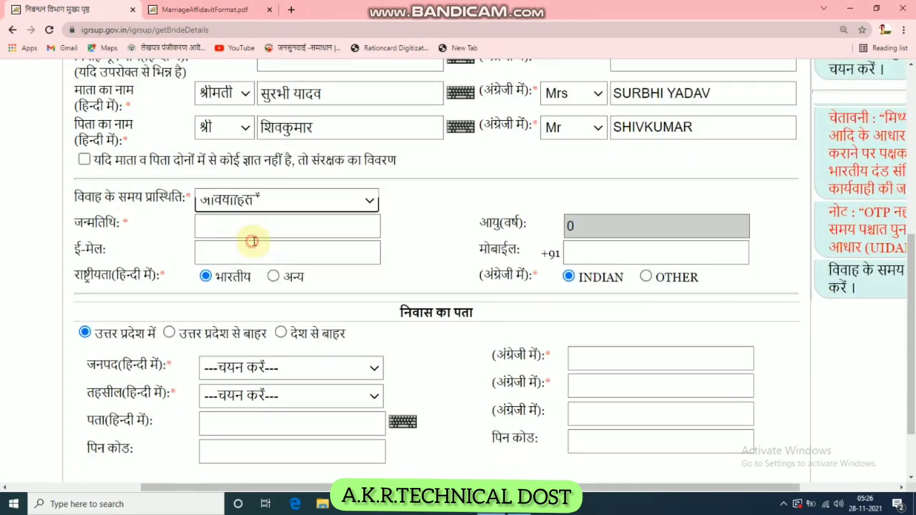
pyautogui.scroll(-1, 454, 194)
pyautogui.click(300, 155)
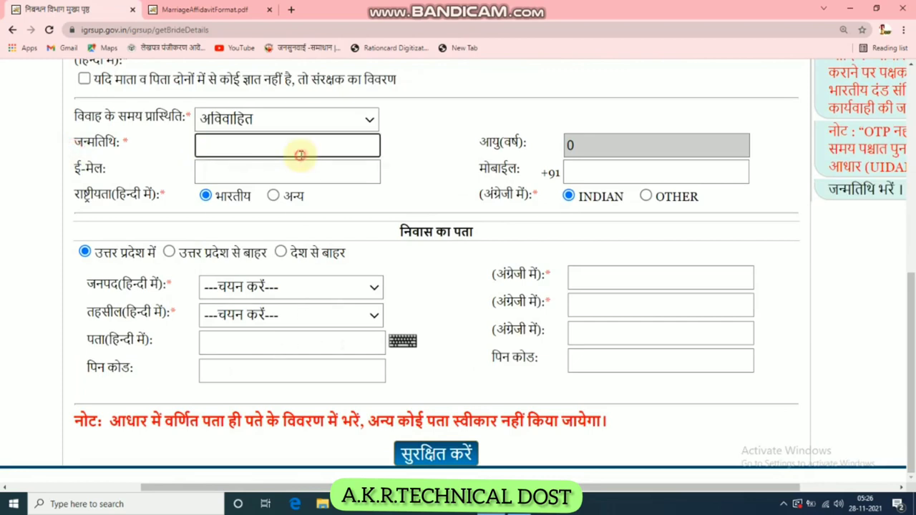
pyautogui.click(392, 179)
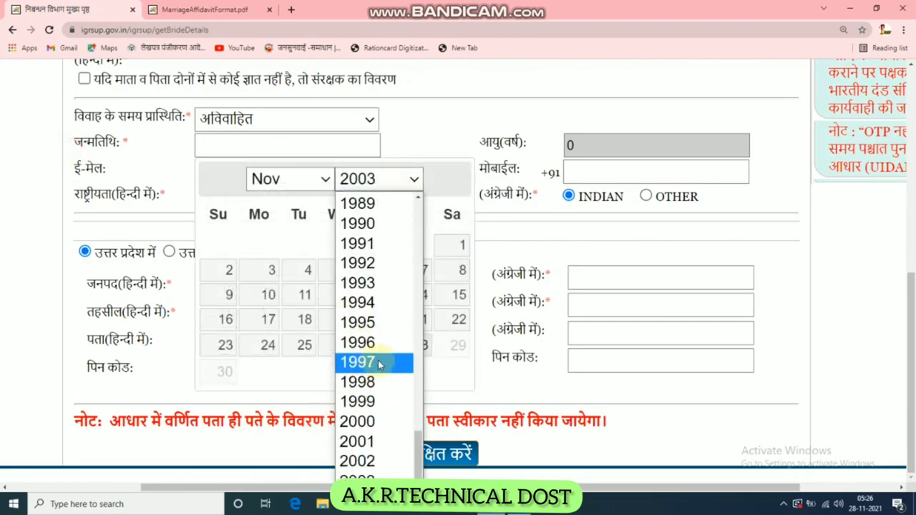
pyautogui.click(378, 285)
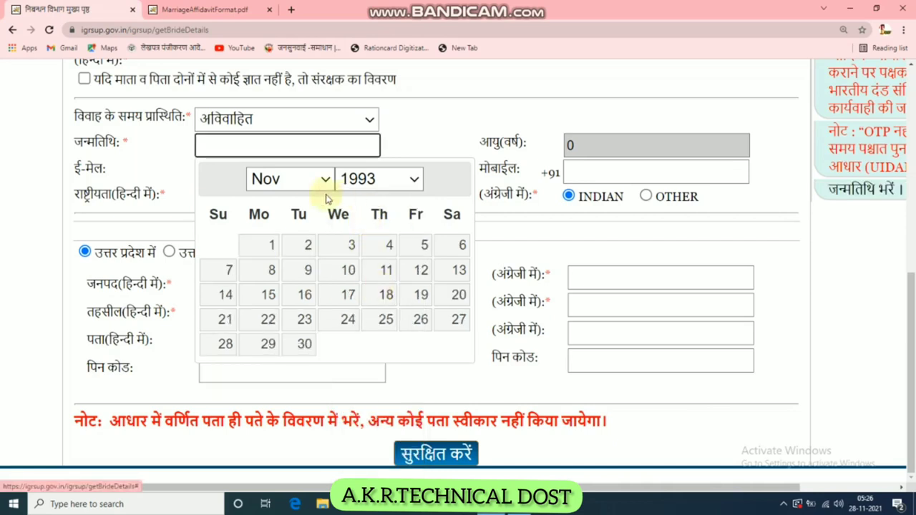
pyautogui.click(302, 178)
pyautogui.click(287, 341)
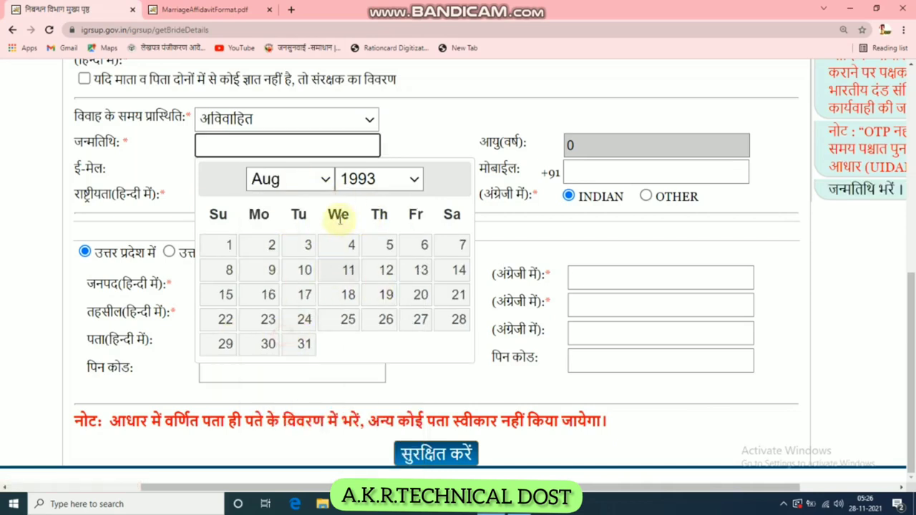
pyautogui.click(329, 255)
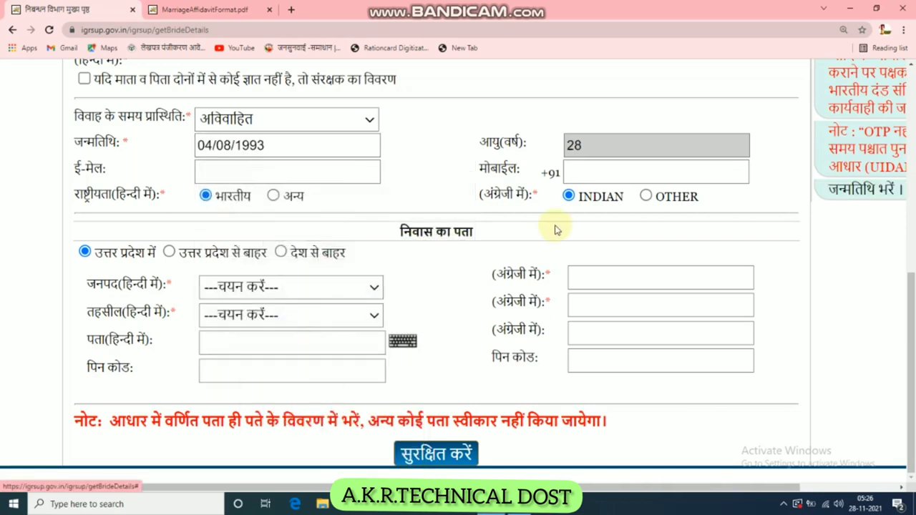
pyautogui.click(624, 176)
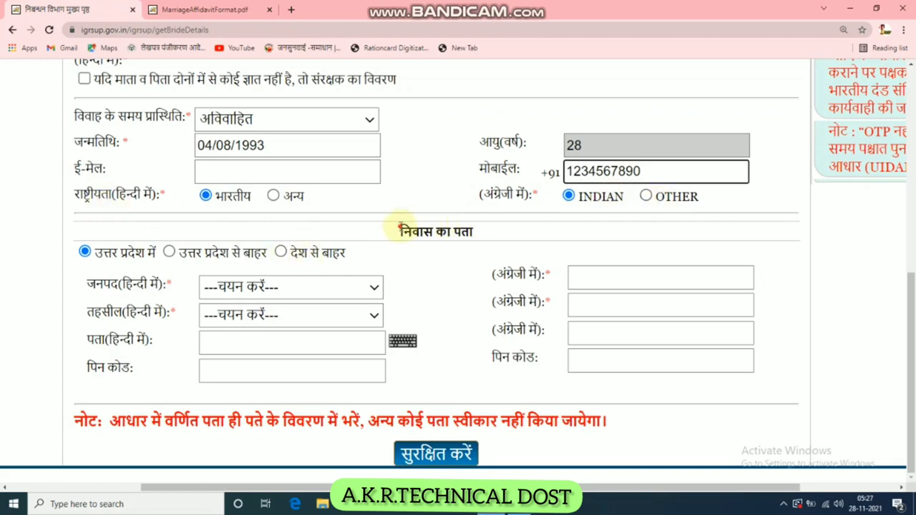
# - After checking the outside-UP options, place the bride's residence in कानपुर नगर district, कानपुर tehsil
pyautogui.click(169, 251)
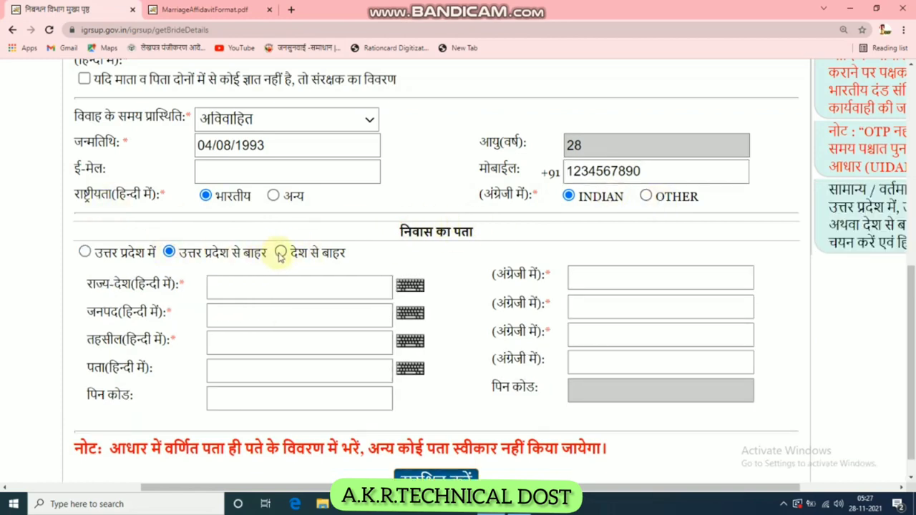
pyautogui.click(279, 254)
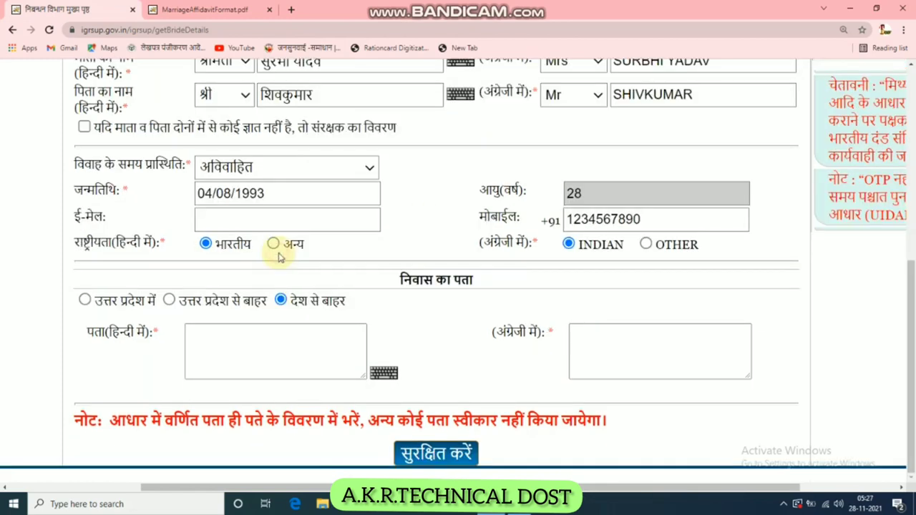
pyautogui.click(85, 300)
pyautogui.click(317, 333)
pyautogui.scroll(-1, 296, 267)
pyautogui.click(290, 298)
pyautogui.click(261, 369)
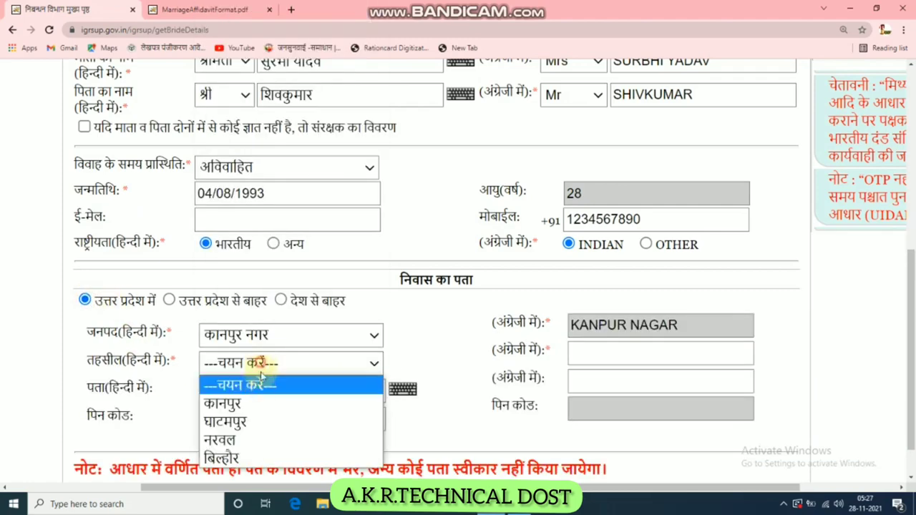
pyautogui.click(241, 404)
pyautogui.scroll(-1, 419, 442)
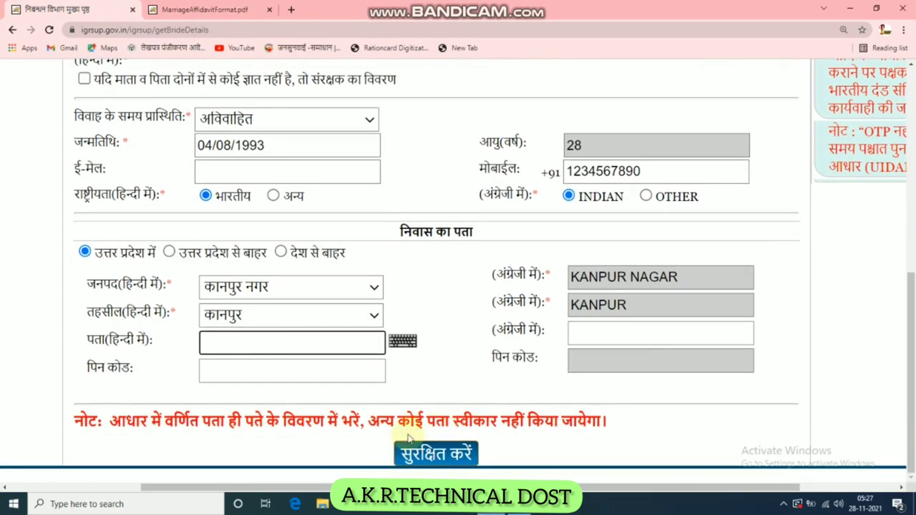
# - Save the bride's details and move on to the marriage place section
pyautogui.click(445, 451)
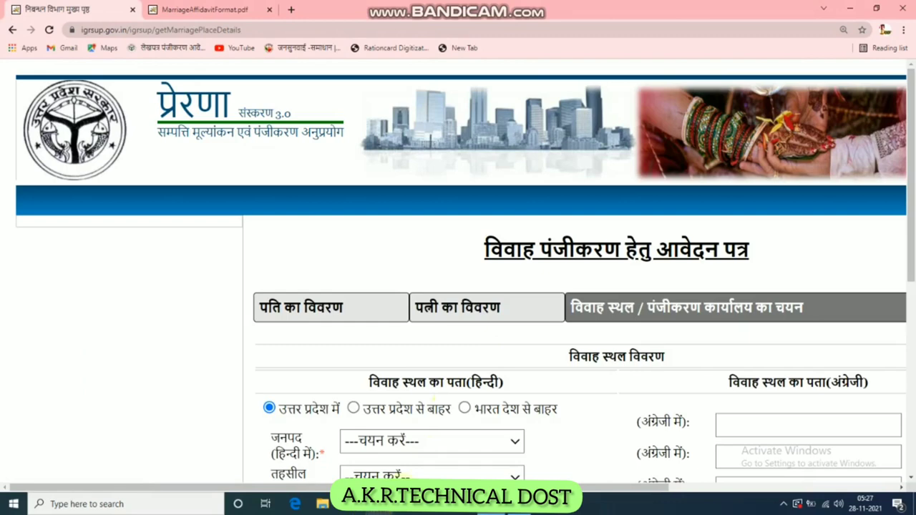
pyautogui.moveTo(437, 487); pyautogui.dragTo(554, 488)
pyautogui.scroll(-2, 547, 237)
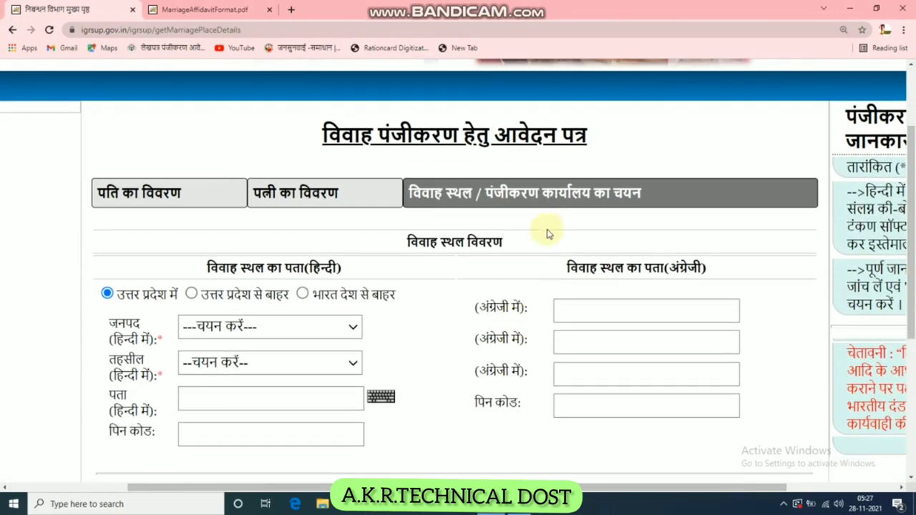
pyautogui.scroll(-1, 612, 204)
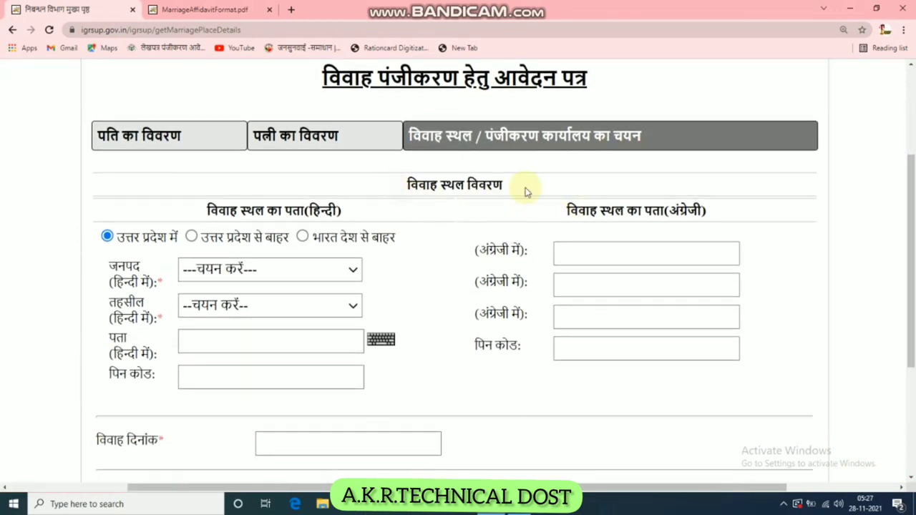
pyautogui.scroll(-1, 526, 192)
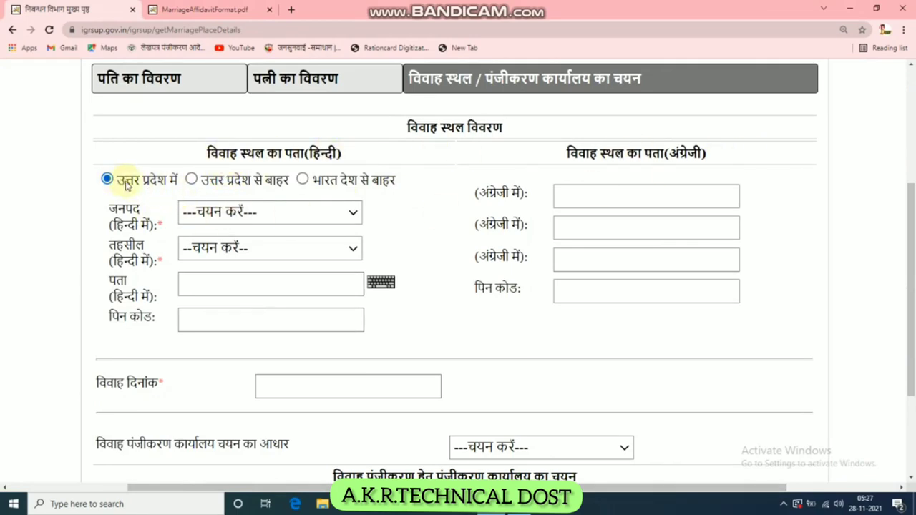
# - Place the marriage in उत्तर प्रदेश, district आगरा, tehsil एतमादपुर
pyautogui.click(189, 179)
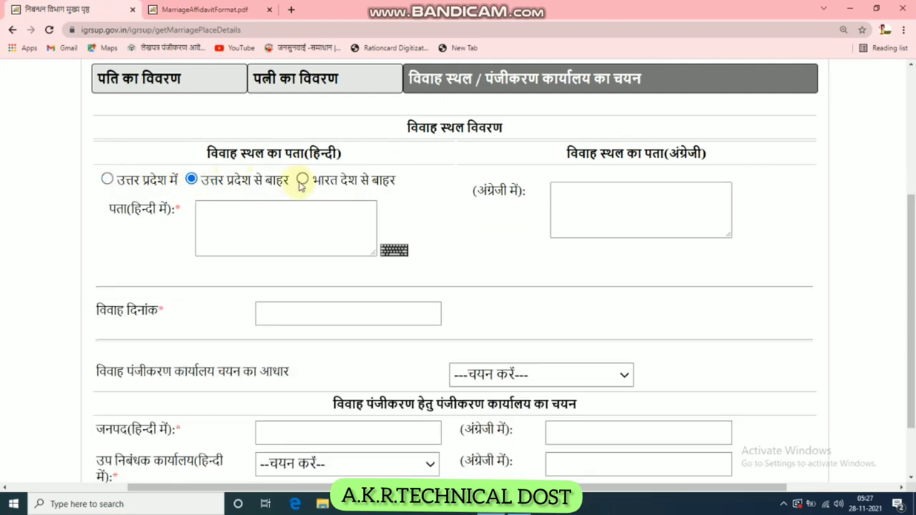
pyautogui.click(283, 223)
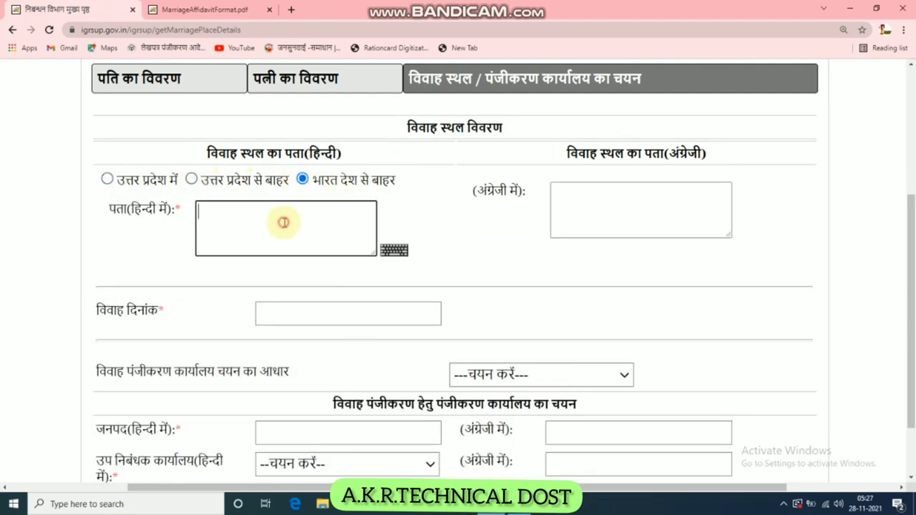
pyautogui.click(107, 179)
pyautogui.click(260, 219)
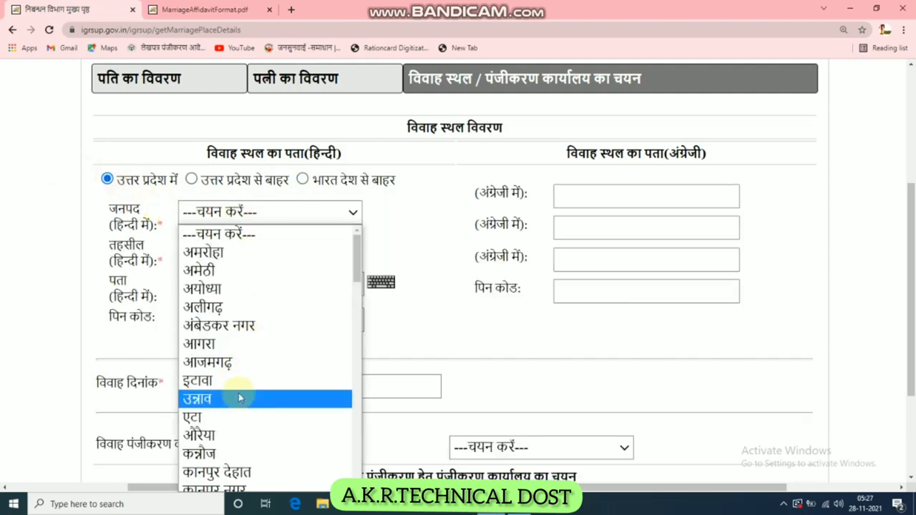
pyautogui.click(231, 344)
pyautogui.click(246, 249)
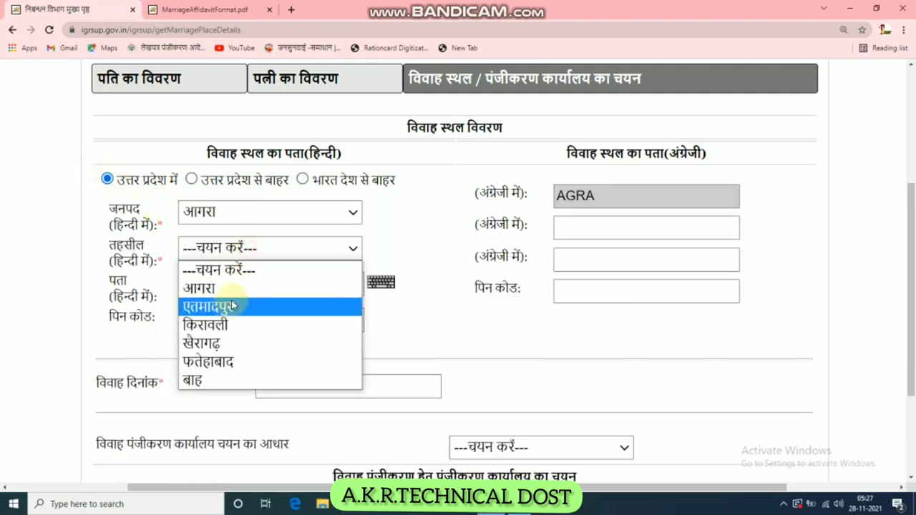
pyautogui.click(243, 306)
pyautogui.click(227, 284)
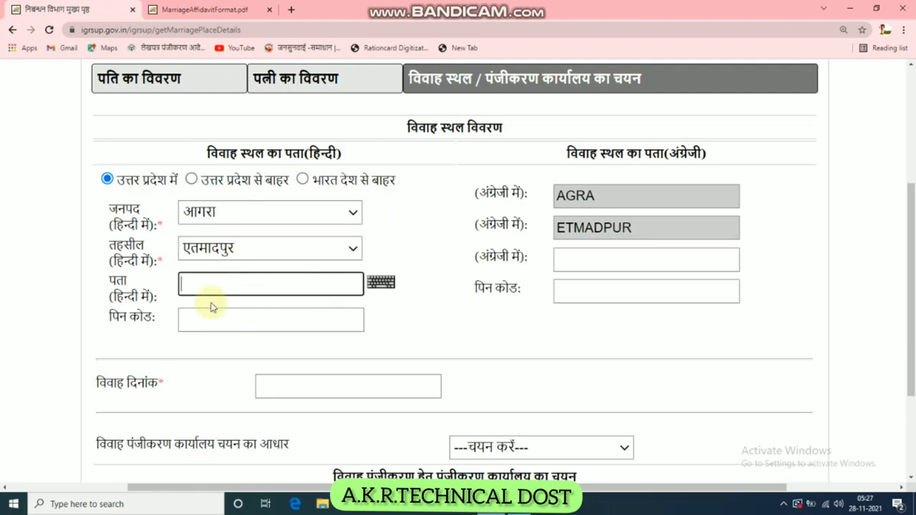
pyautogui.click(224, 319)
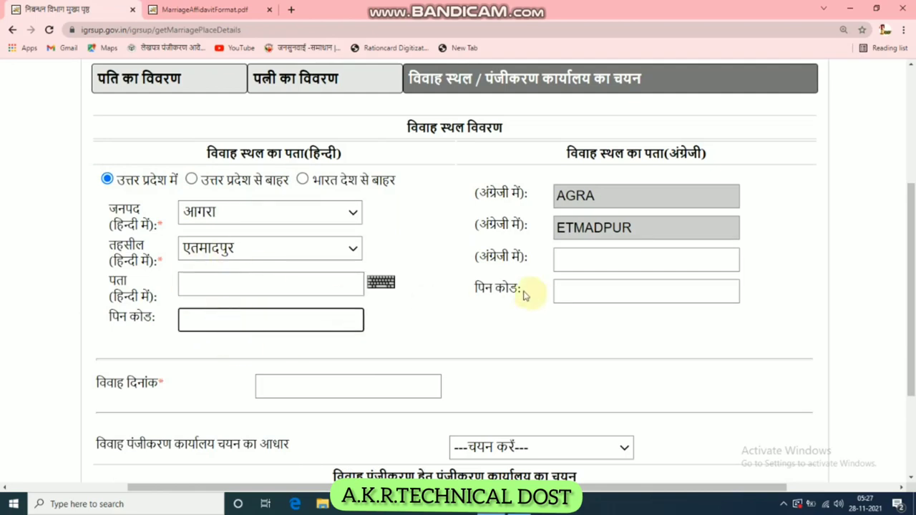
pyautogui.scroll(-2, 569, 297)
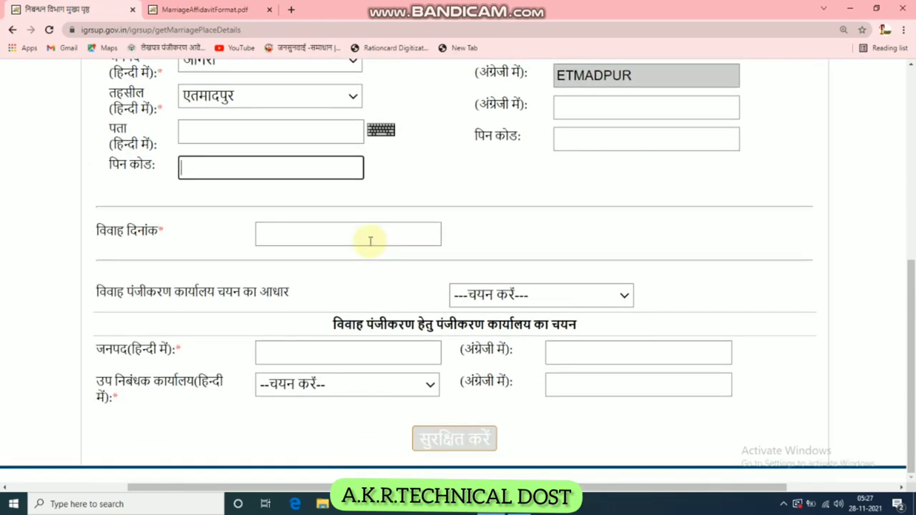
# - Set the marriage date to 16/11/2021 in the date picker
pyautogui.click(365, 236)
pyautogui.click(458, 266)
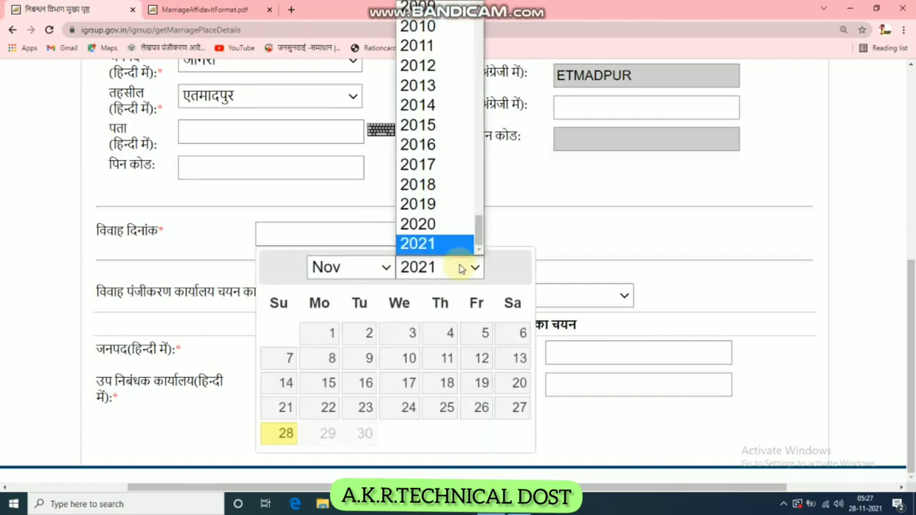
pyautogui.click(433, 241)
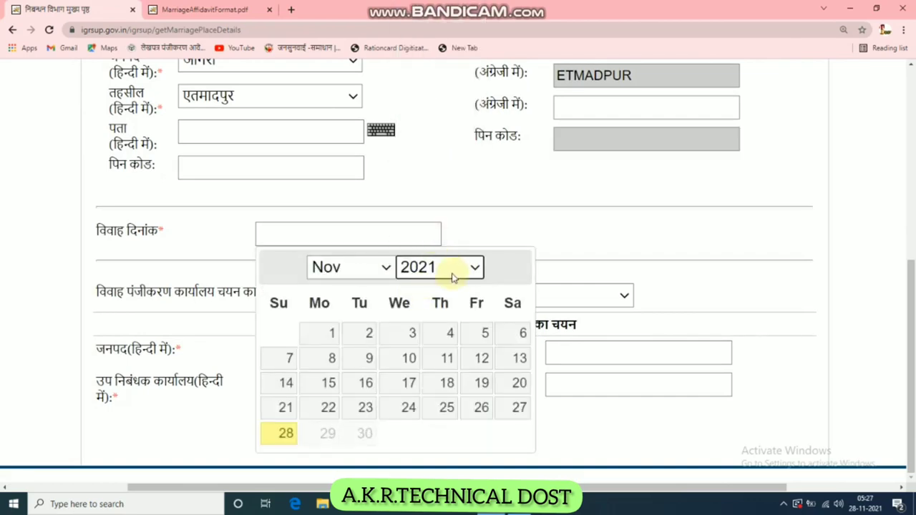
pyautogui.click(342, 276)
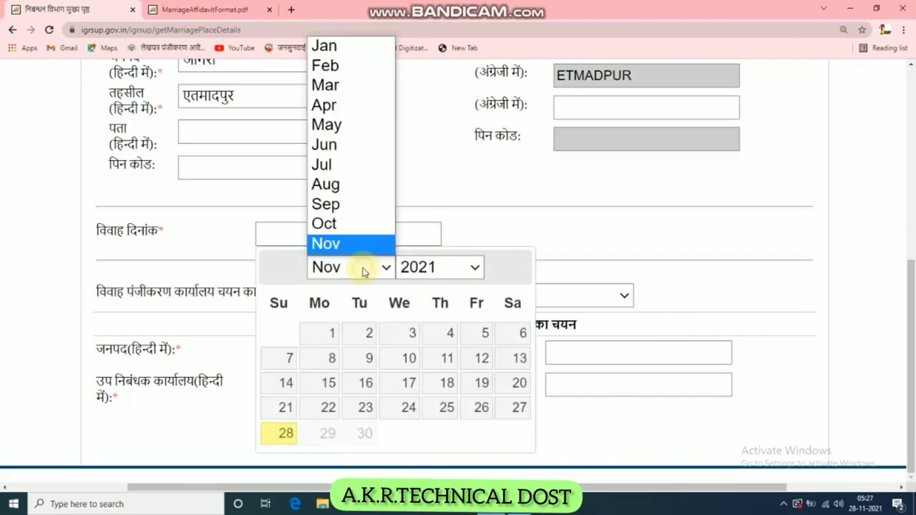
pyautogui.click(348, 186)
pyautogui.click(364, 271)
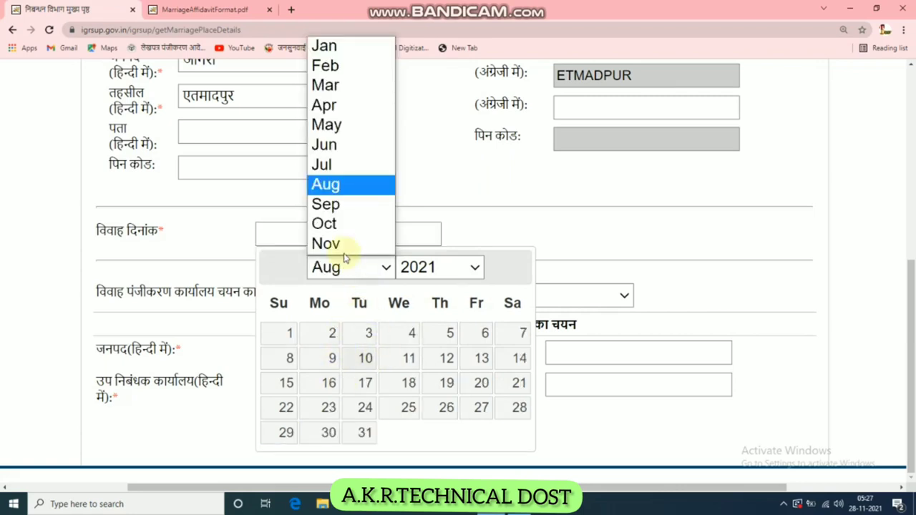
pyautogui.click(343, 239)
pyautogui.click(367, 383)
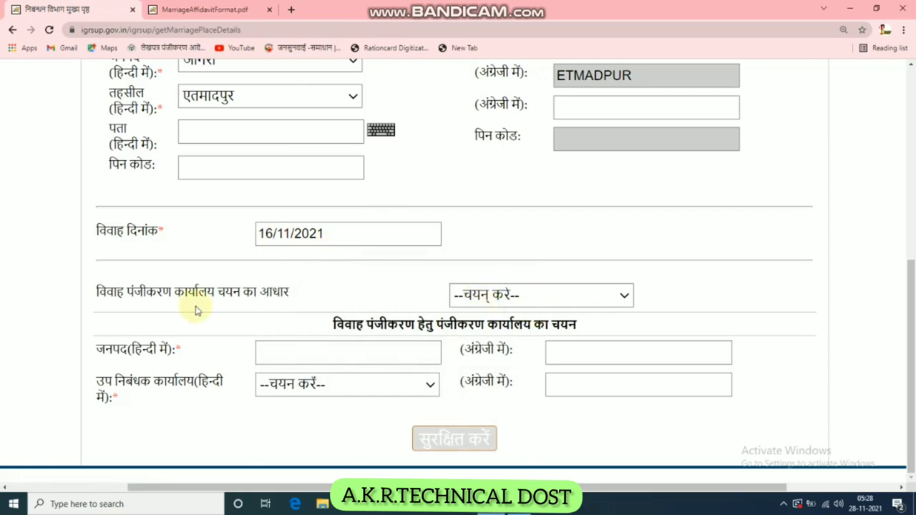
# - Base the office on विवाह स्थल, choose सदर प्रथम as sub-registrar office, and save
pyautogui.click(624, 297)
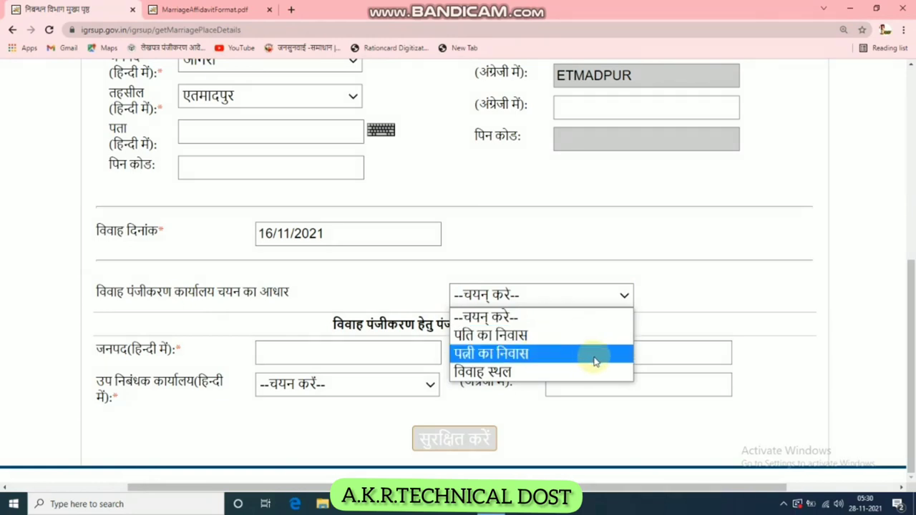
pyautogui.click(552, 370)
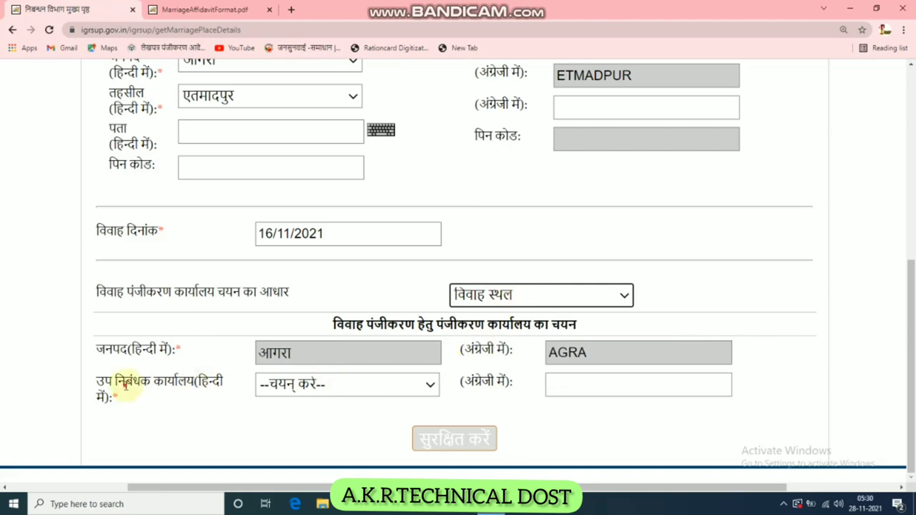
pyautogui.click(232, 396)
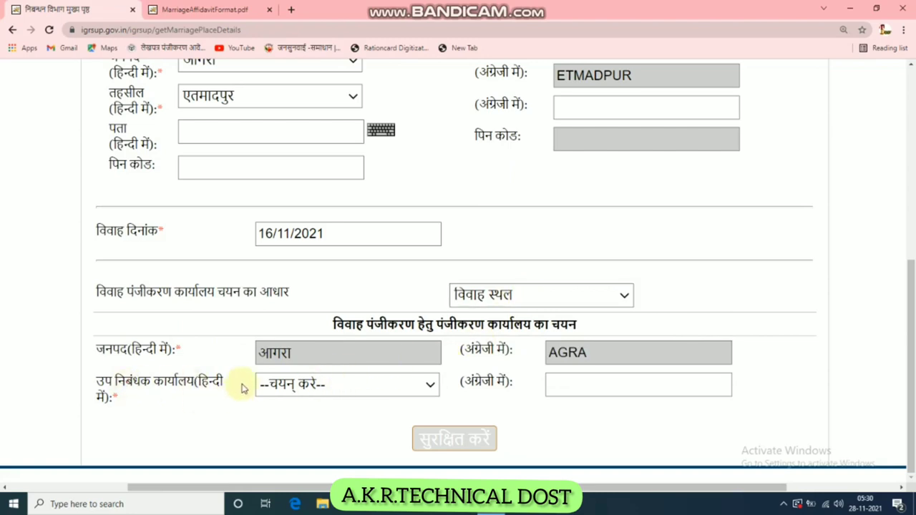
pyautogui.click(337, 384)
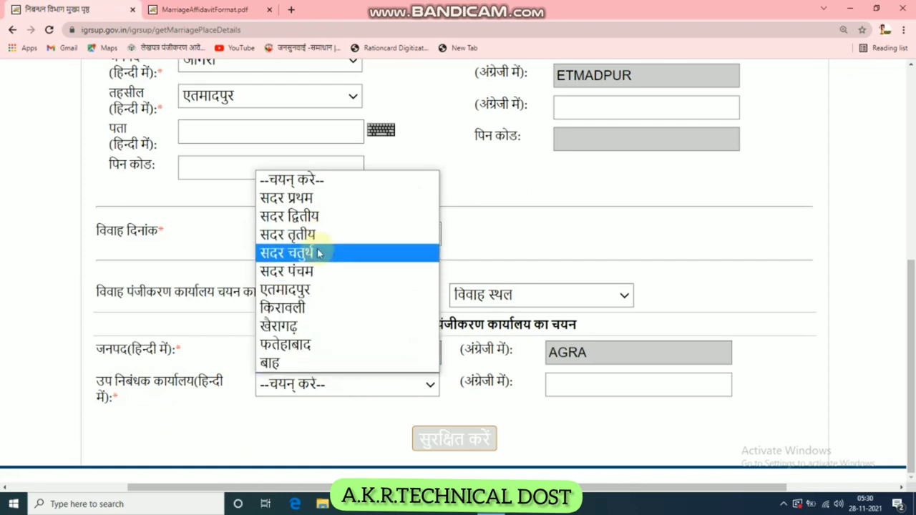
pyautogui.click(331, 206)
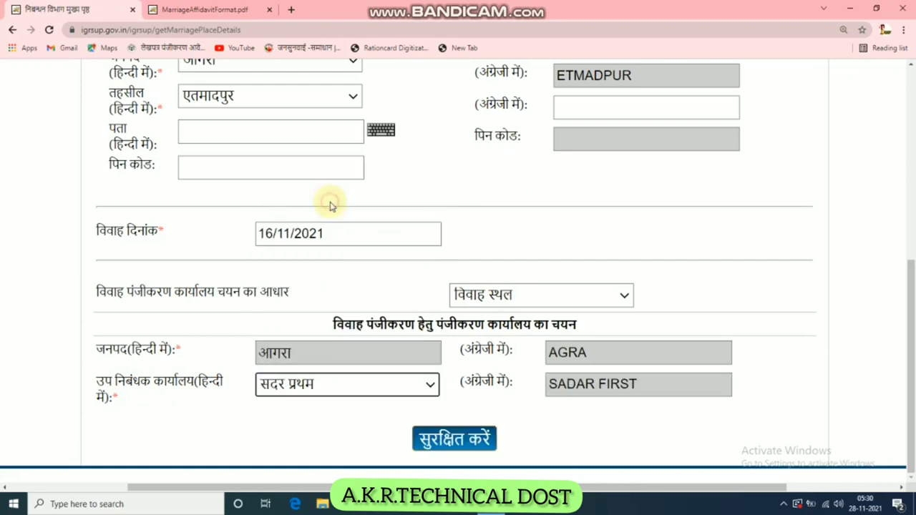
pyautogui.click(471, 444)
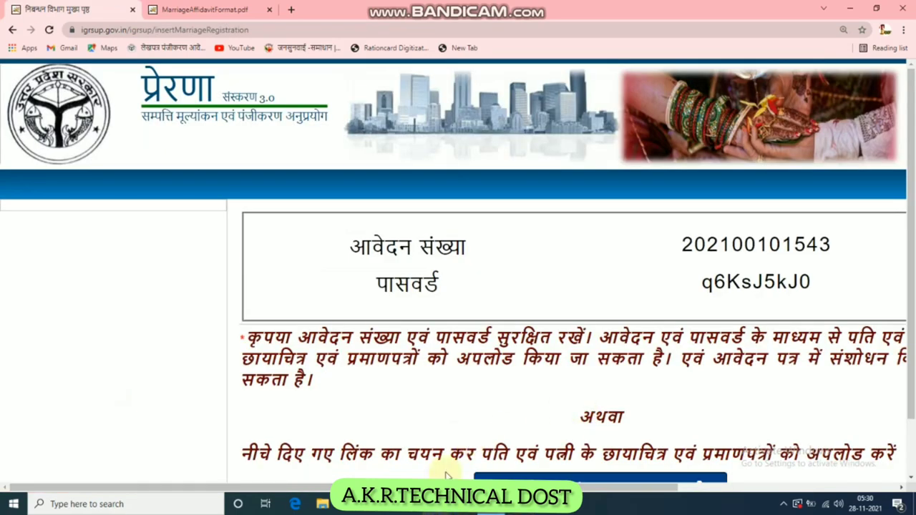
# - Select the displayed application number and password to note them down
pyautogui.moveTo(440, 486); pyautogui.dragTo(541, 487)
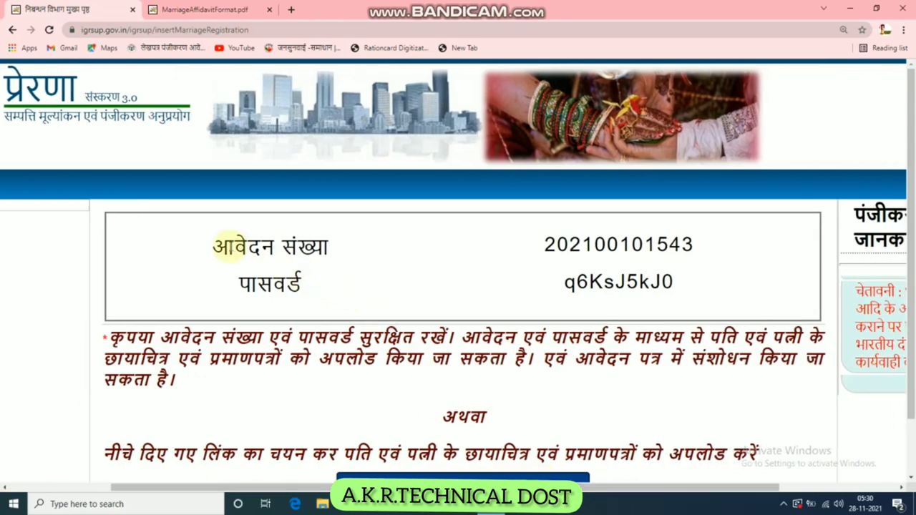
pyautogui.moveTo(213, 246); pyautogui.dragTo(329, 247)
pyautogui.keyDown('shift'); pyautogui.click(737, 245); pyautogui.keyUp('shift')
pyautogui.click(732, 247)
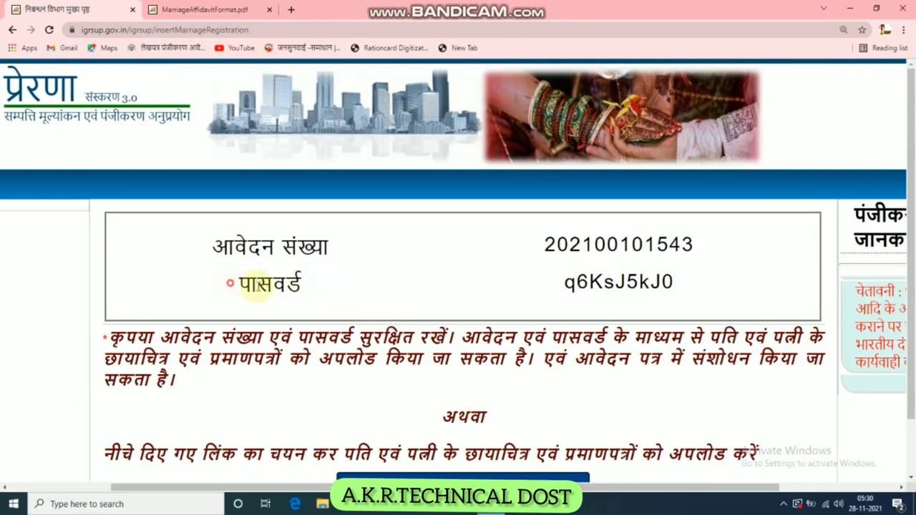
pyautogui.moveTo(231, 279); pyautogui.dragTo(700, 292)
pyautogui.click(707, 286)
pyautogui.scroll(-1, 706, 285)
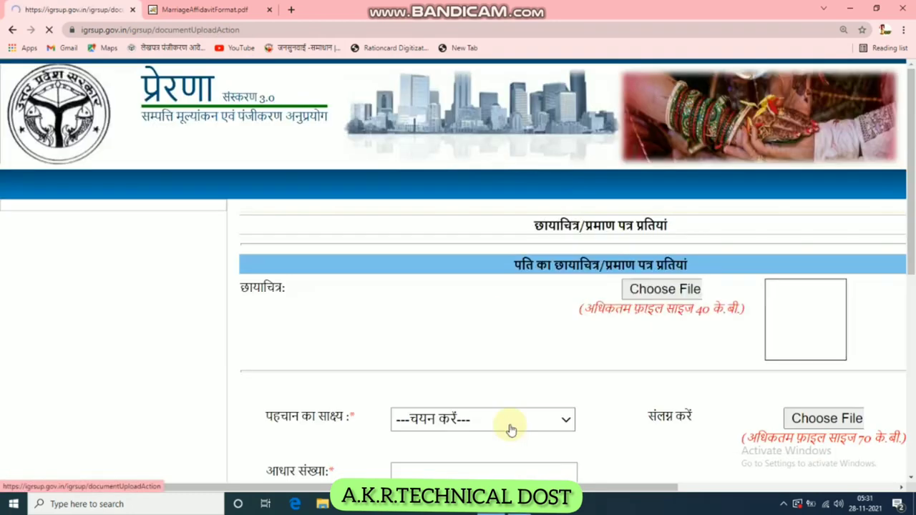
# - Attach BOY.jpg from Downloads as the husband's photograph
pyautogui.hscroll(3, 505, 478)
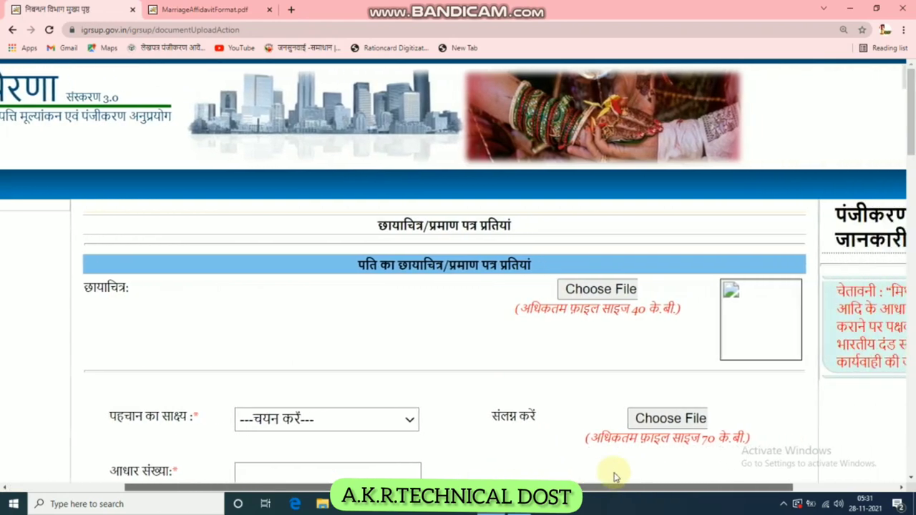
pyautogui.scroll(-2, 591, 419)
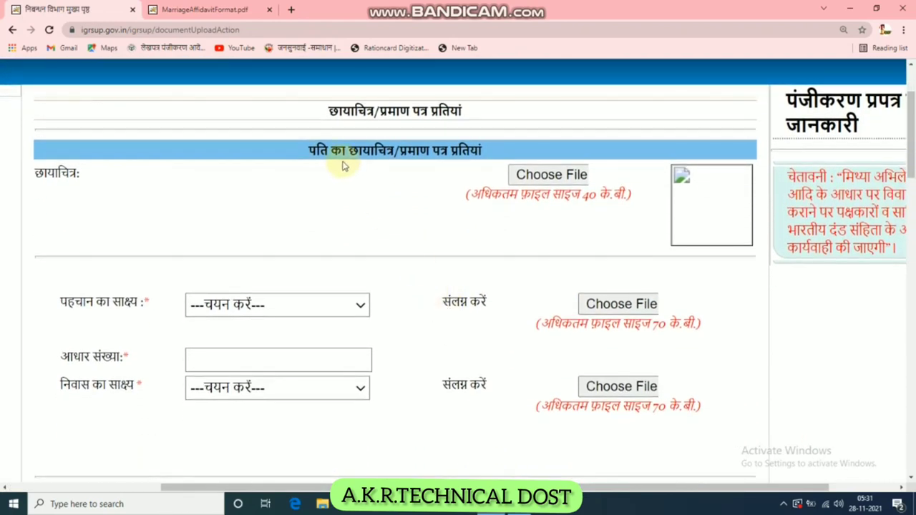
pyautogui.moveTo(571, 176)
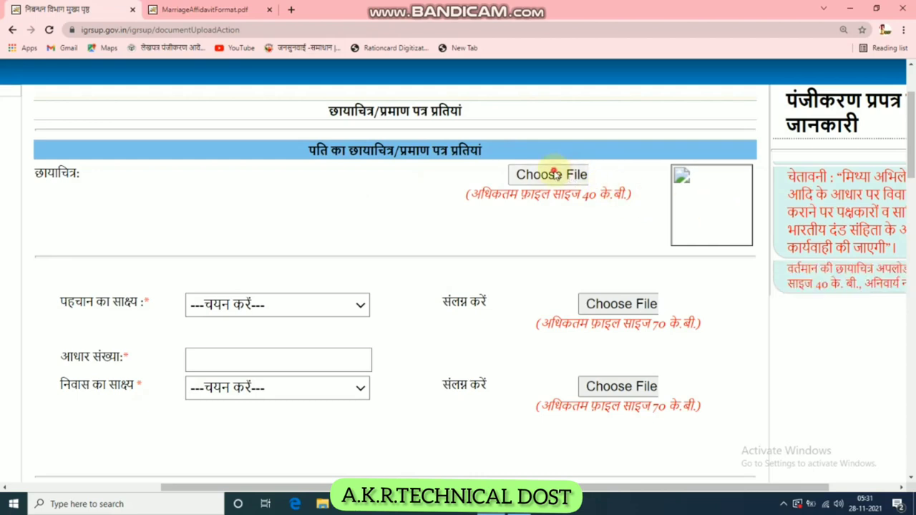
pyautogui.click(558, 175)
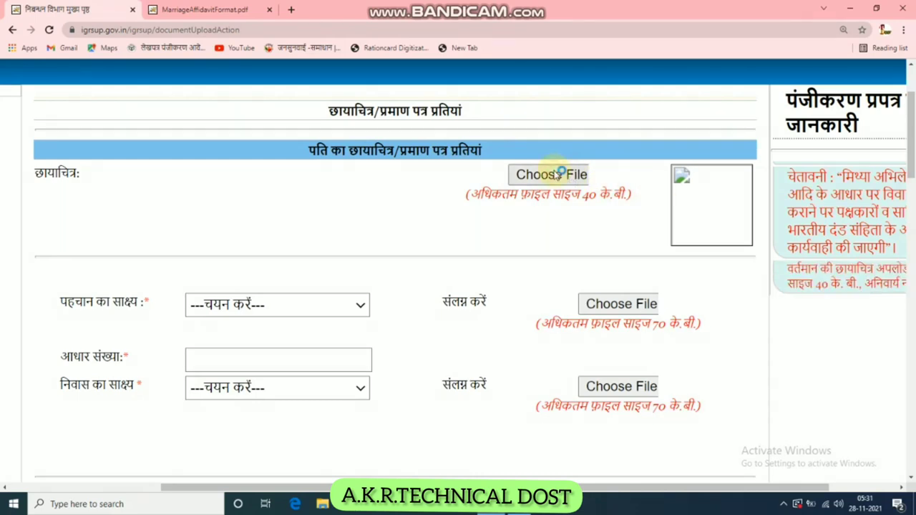
pyautogui.click(143, 96)
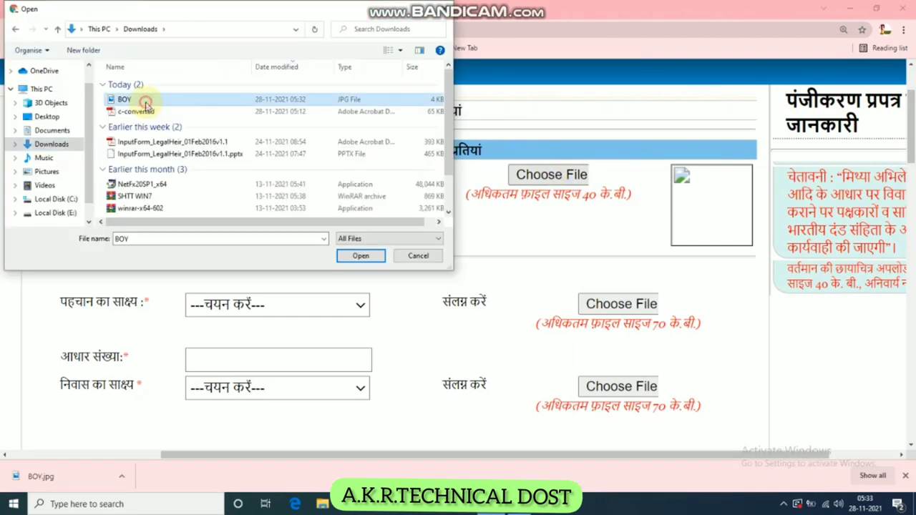
pyautogui.click(362, 258)
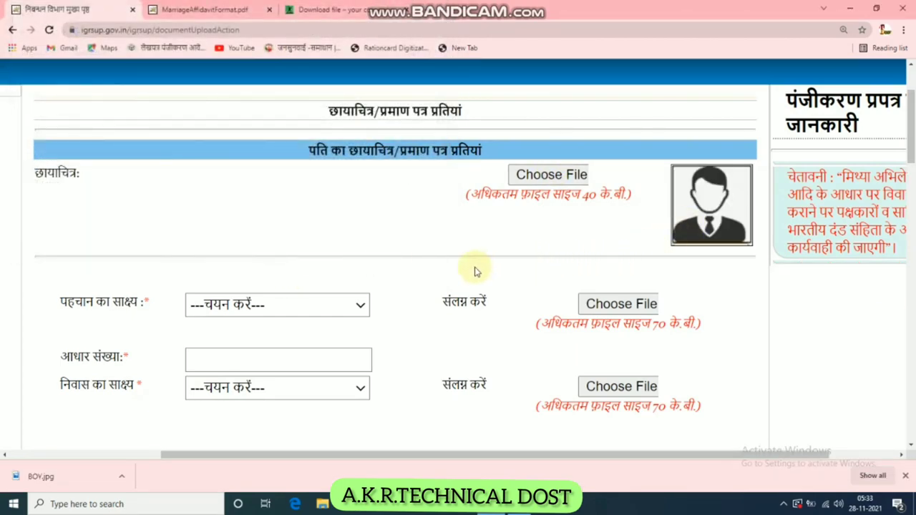
pyautogui.scroll(-3, 491, 265)
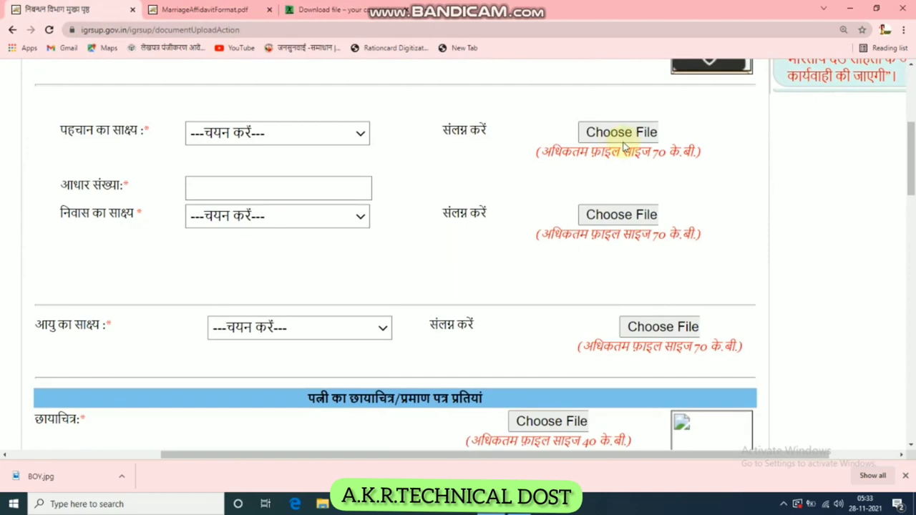
# - Choose पासपोर्ट as his identity proof, attach c-converted.pdf, and enter his Aadhaar number
pyautogui.click(329, 131)
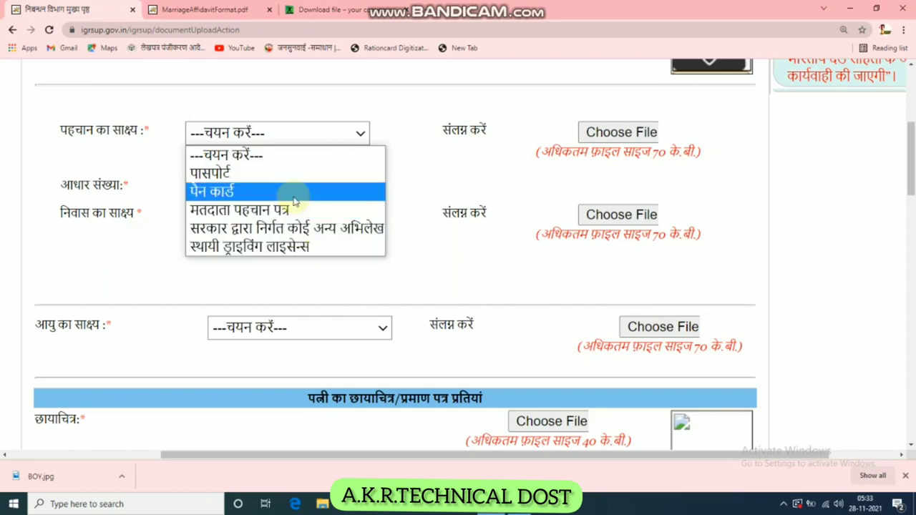
pyautogui.click(331, 184)
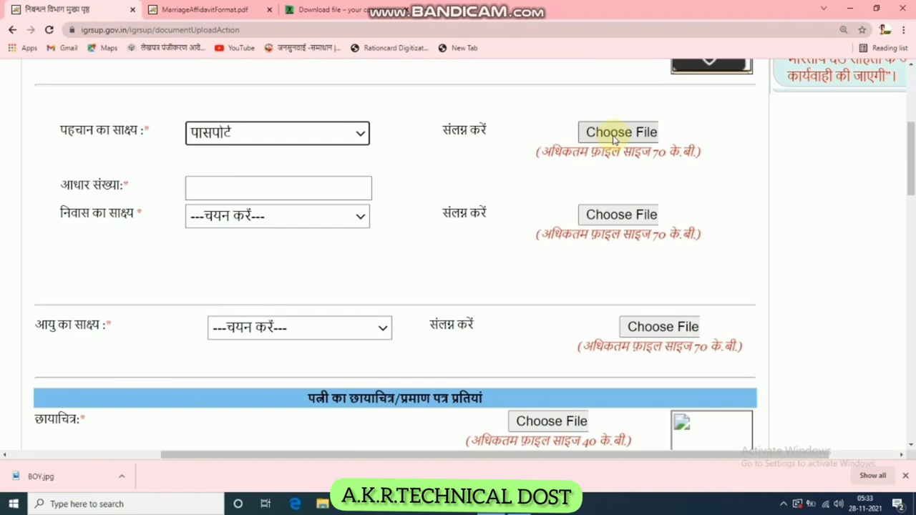
pyautogui.click(618, 134)
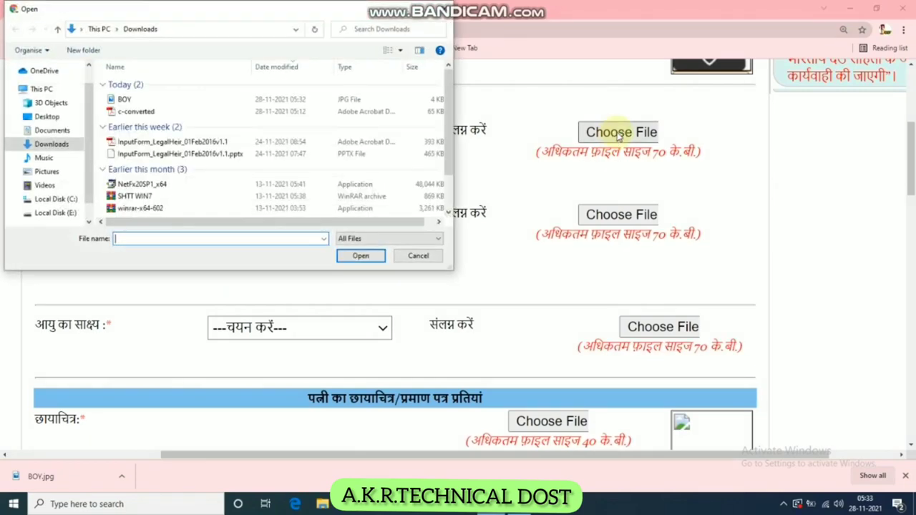
pyautogui.click(182, 113)
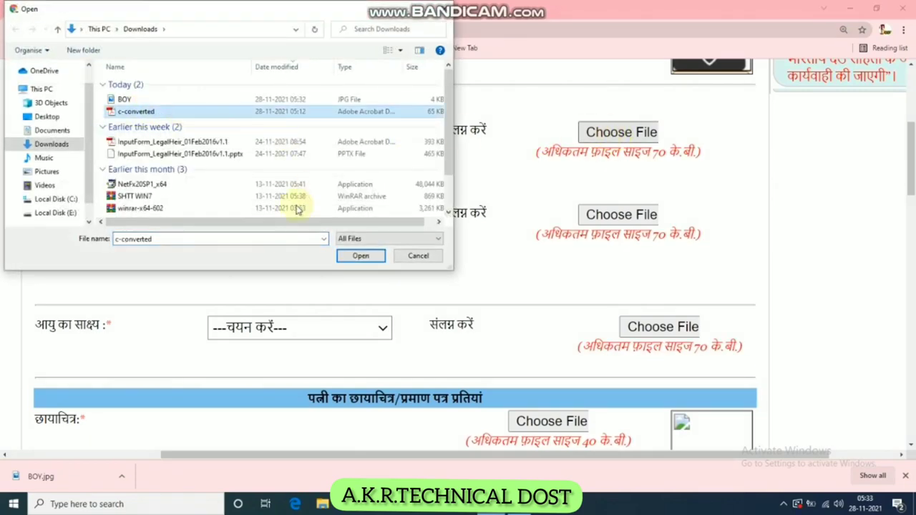
pyautogui.click(360, 256)
pyautogui.scroll(1, 272, 244)
pyautogui.click(272, 244)
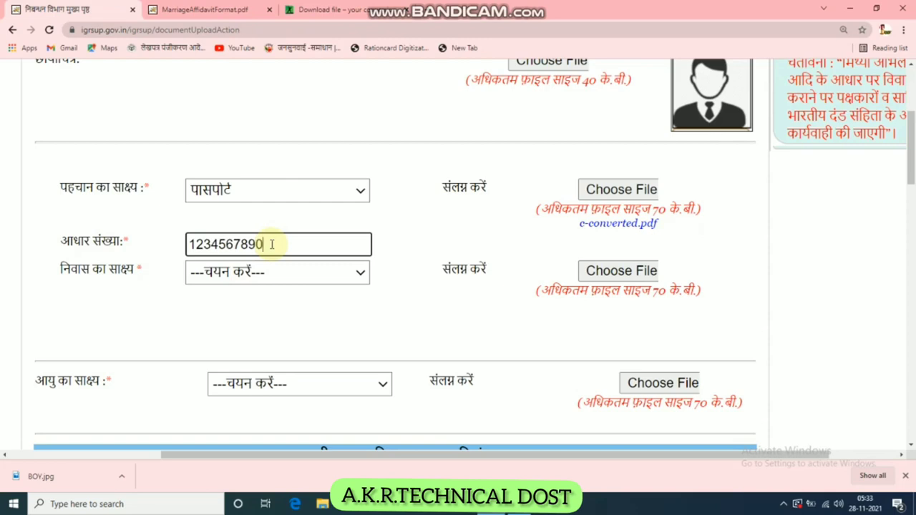
pyautogui.click(452, 243)
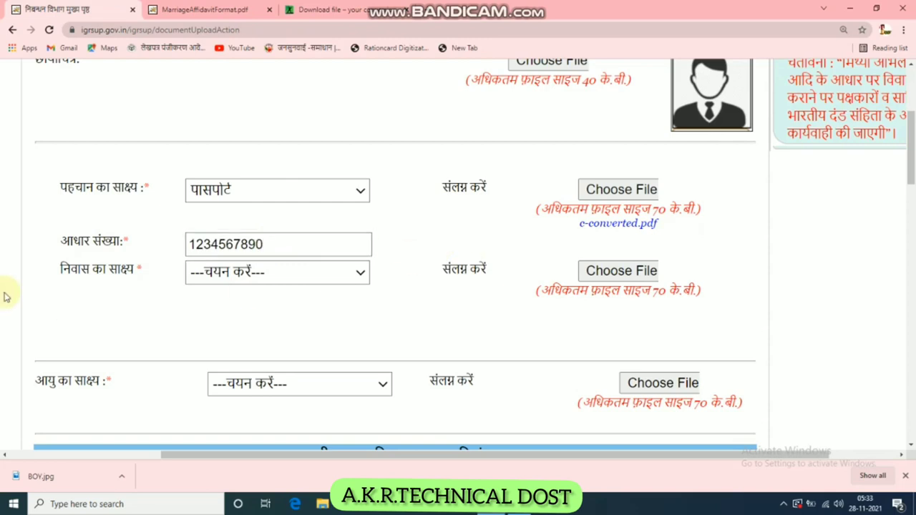
pyautogui.moveTo(45, 286); pyautogui.dragTo(324, 272)
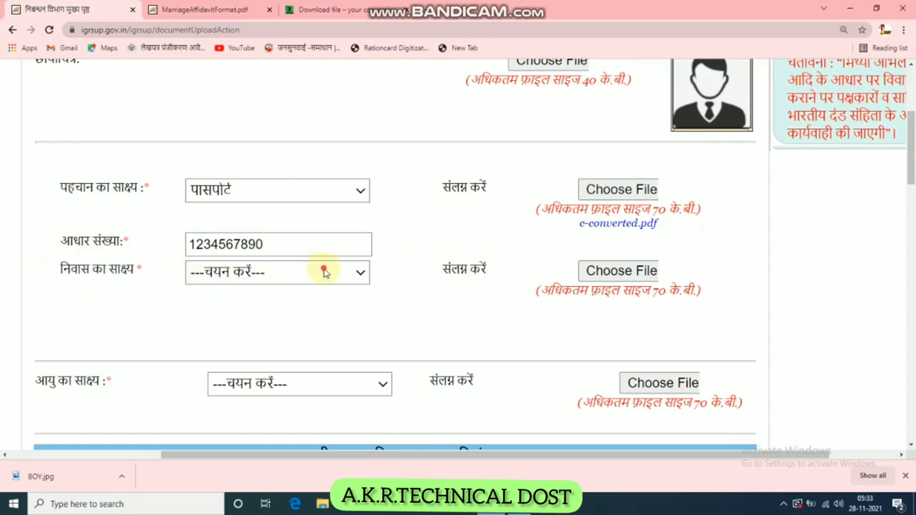
# - Set the husband's residence proof to आधार कार्ड with c-converted.pdf attached
pyautogui.click(324, 272)
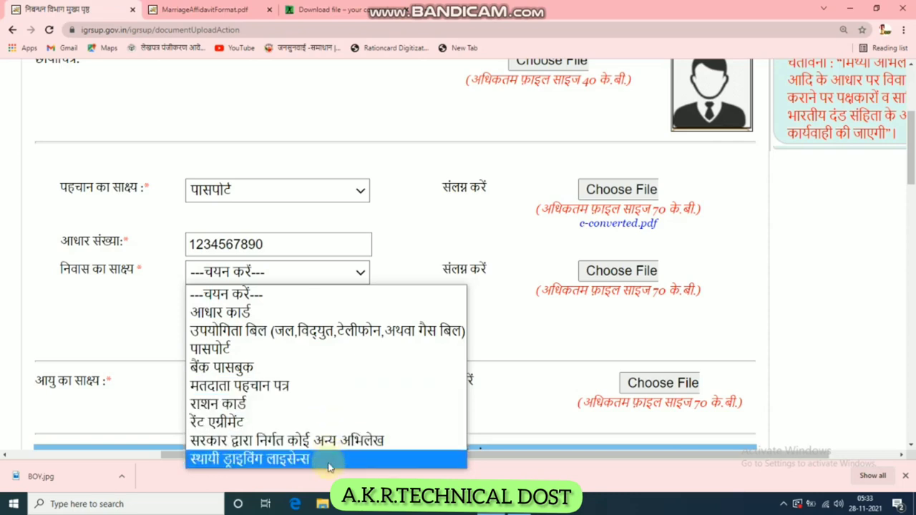
pyautogui.click(297, 312)
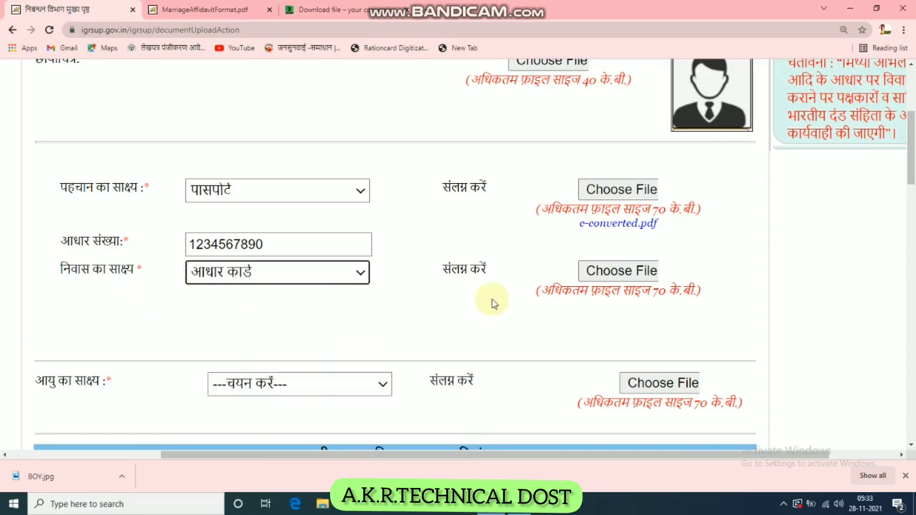
pyautogui.click(612, 271)
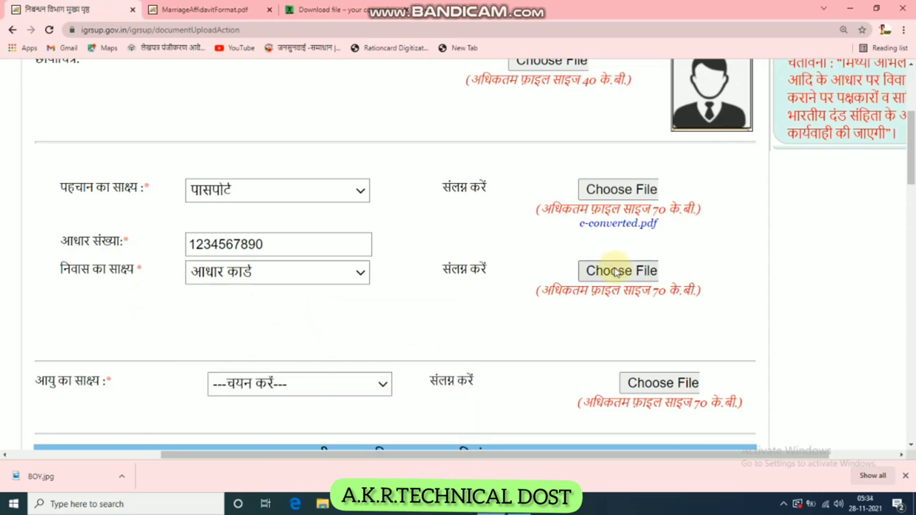
pyautogui.click(136, 111)
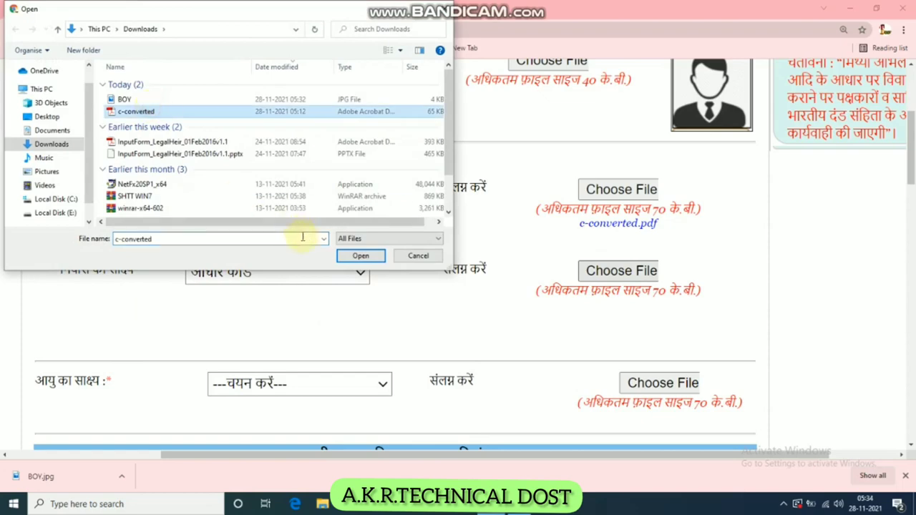
pyautogui.click(359, 256)
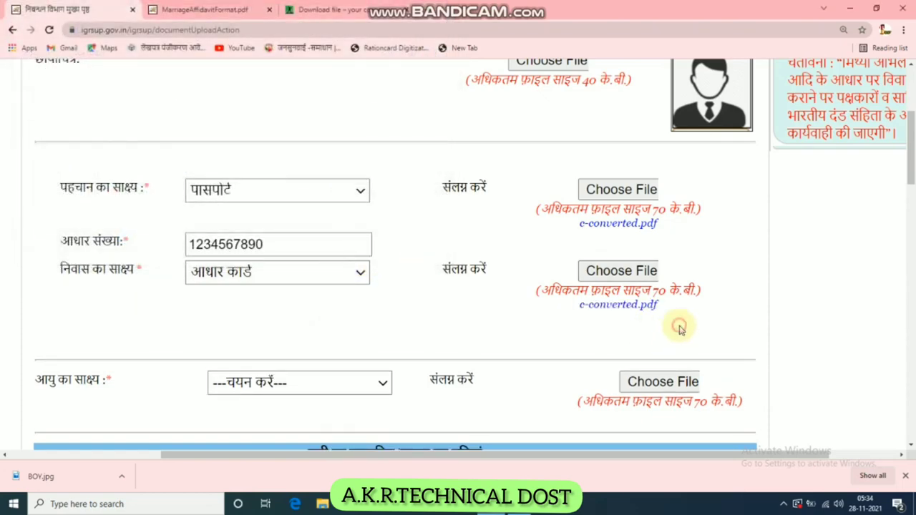
pyautogui.scroll(-3, 609, 338)
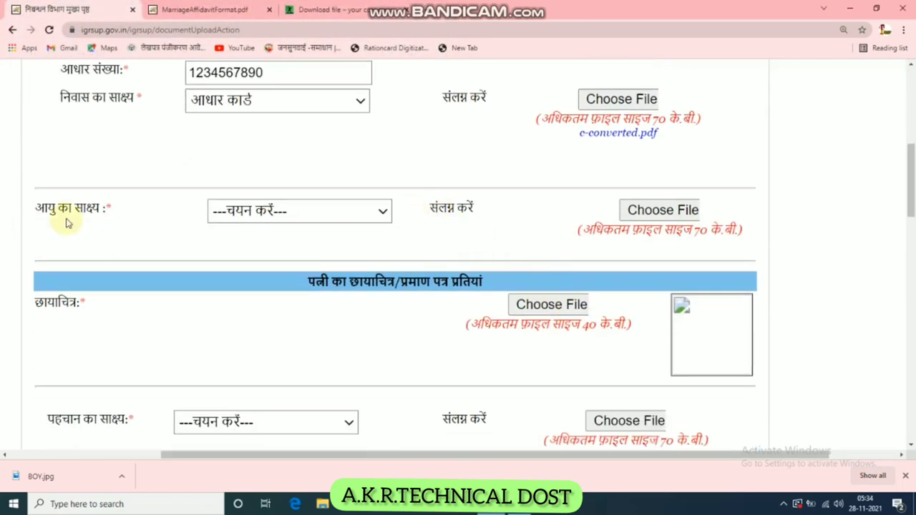
# - Set his age proof to पासपोर्ट with c-converted.pdf attached
pyautogui.click(381, 210)
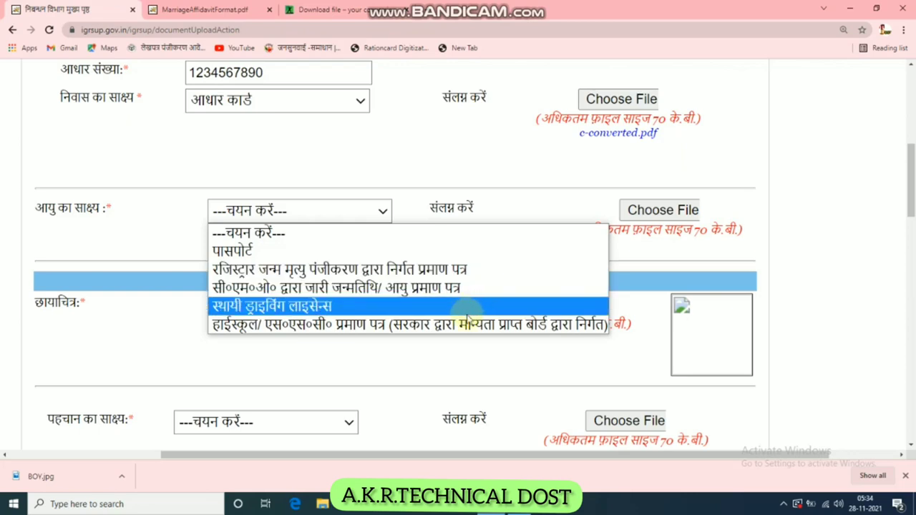
pyautogui.click(469, 307)
pyautogui.click(179, 113)
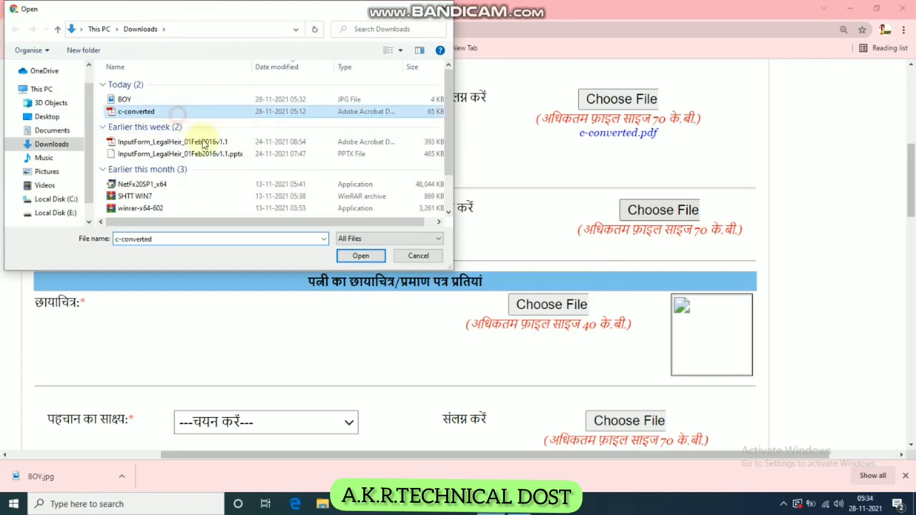
pyautogui.click(360, 257)
pyautogui.scroll(-3, 408, 279)
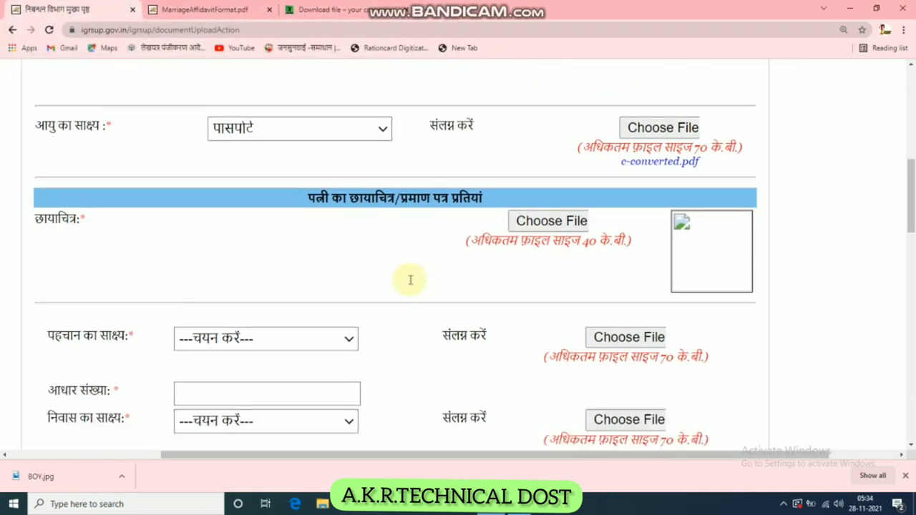
pyautogui.doubleClick(296, 113)
# - Upload the GIRL image as the wife's photograph
pyautogui.moveTo(390, 108); pyautogui.dragTo(534, 111)
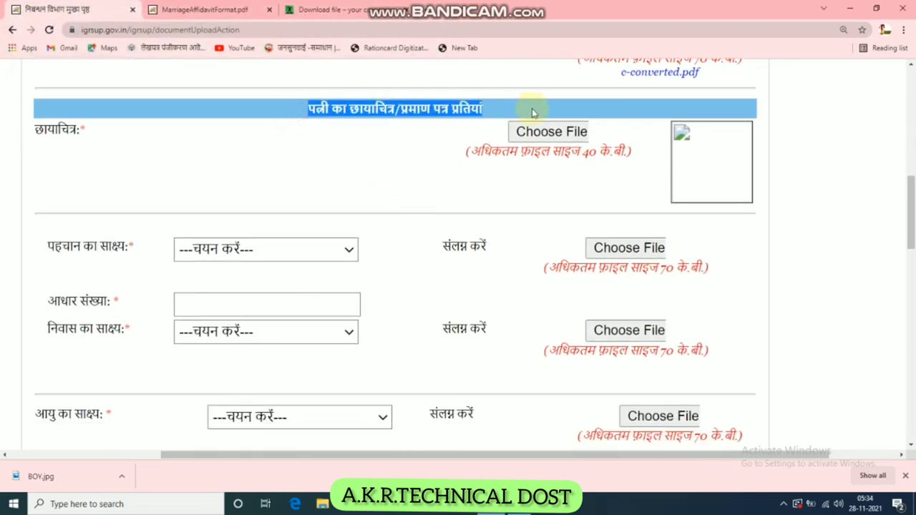
pyautogui.click(478, 154)
pyautogui.click(551, 131)
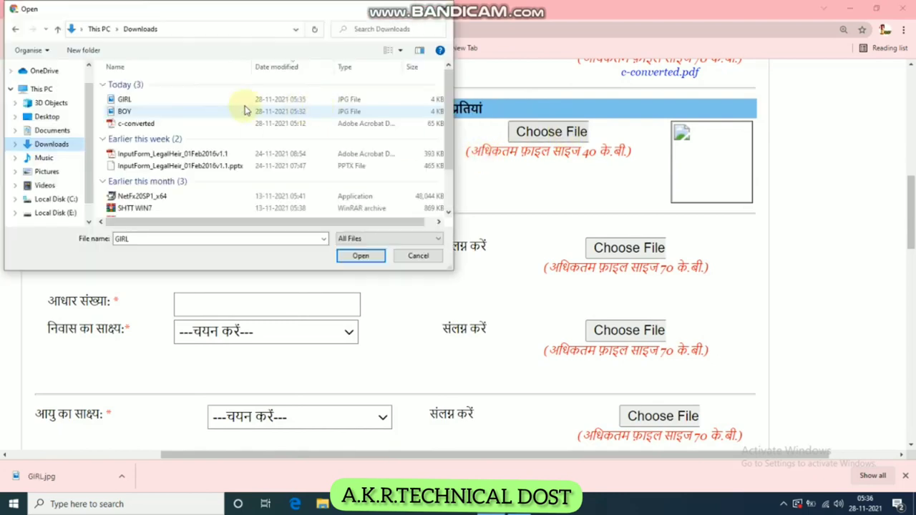
pyautogui.click(152, 111)
pyautogui.click(153, 105)
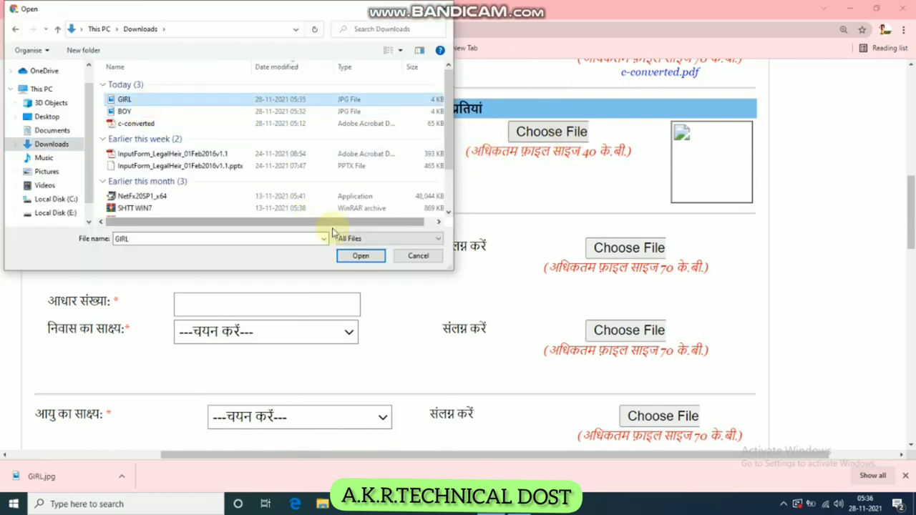
pyautogui.click(345, 255)
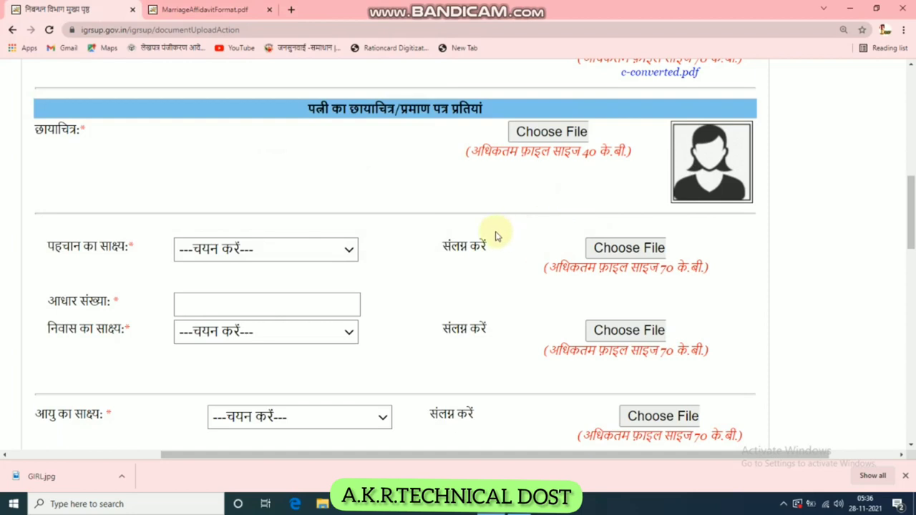
pyautogui.scroll(-2, 241, 194)
# - Set the wife's identity proof to PAN card with c-converted.pdf attached
pyautogui.click(344, 135)
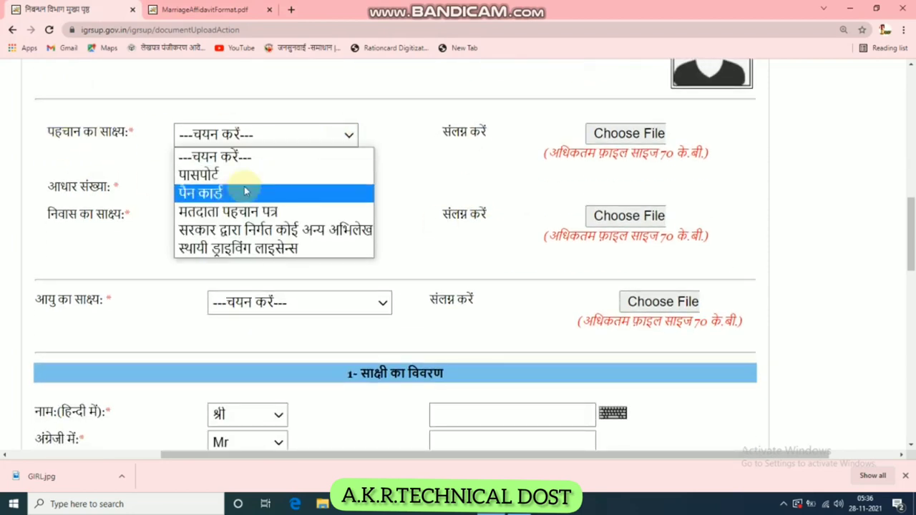
pyautogui.click(313, 191)
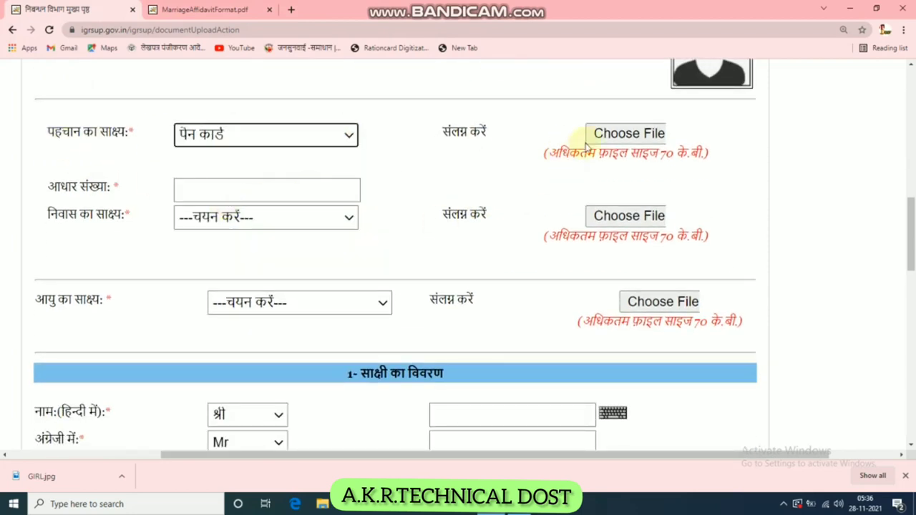
pyautogui.click(628, 133)
pyautogui.click(173, 123)
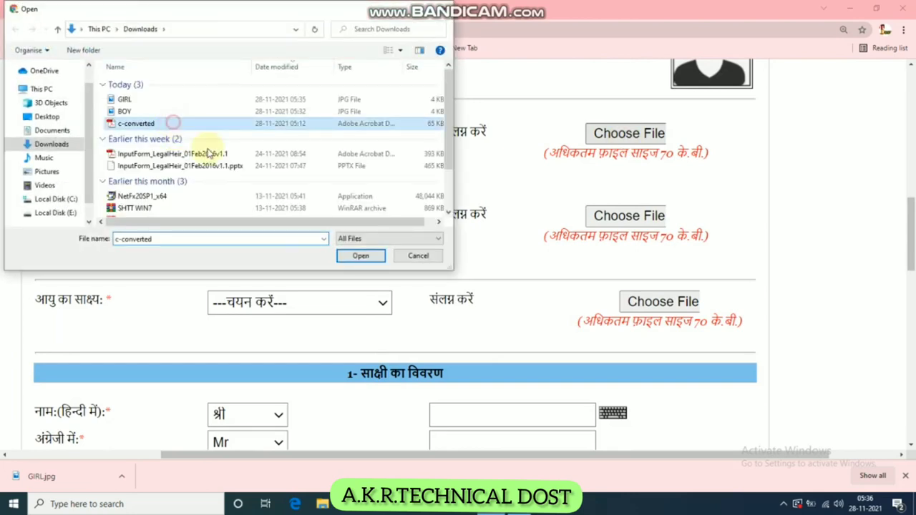
pyautogui.click(359, 256)
pyautogui.click(208, 184)
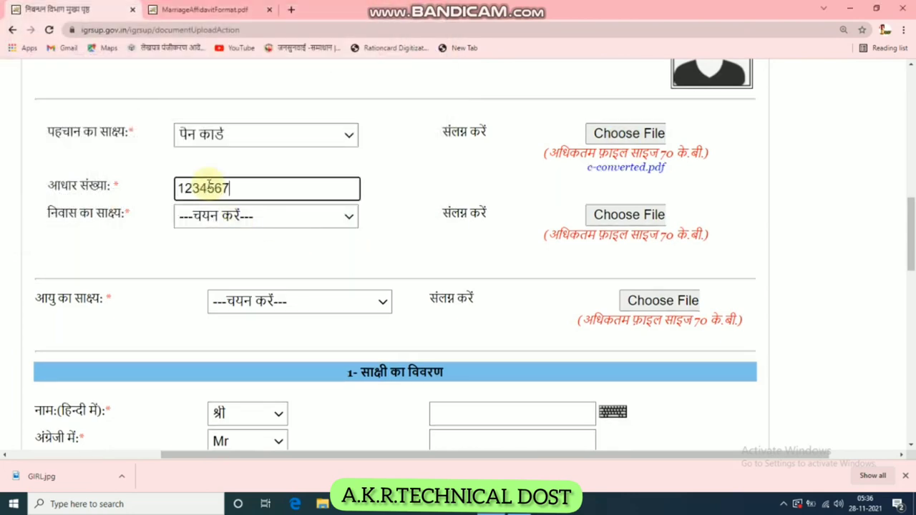
# - Set her residence proof to आधार कार्ड, attaching c-converted.pdf
pyautogui.click(228, 215)
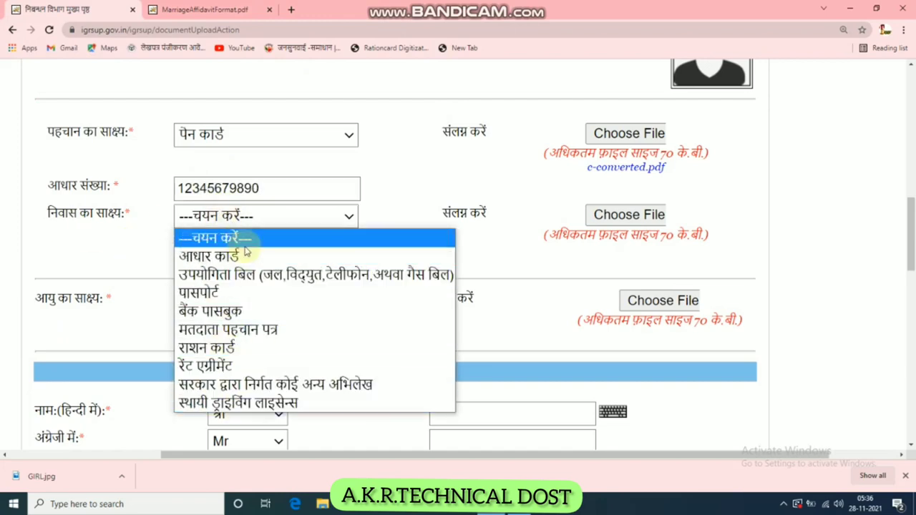
pyautogui.click(284, 265)
pyautogui.click(634, 215)
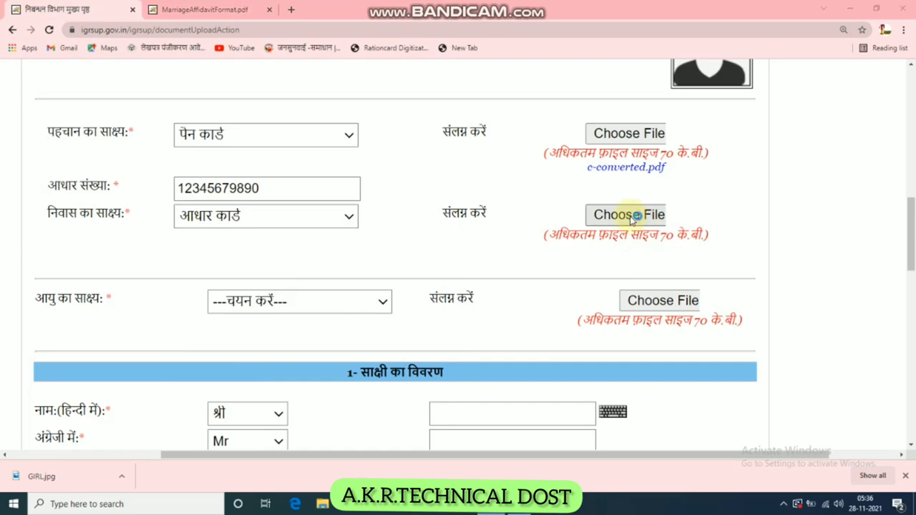
pyautogui.click(136, 123)
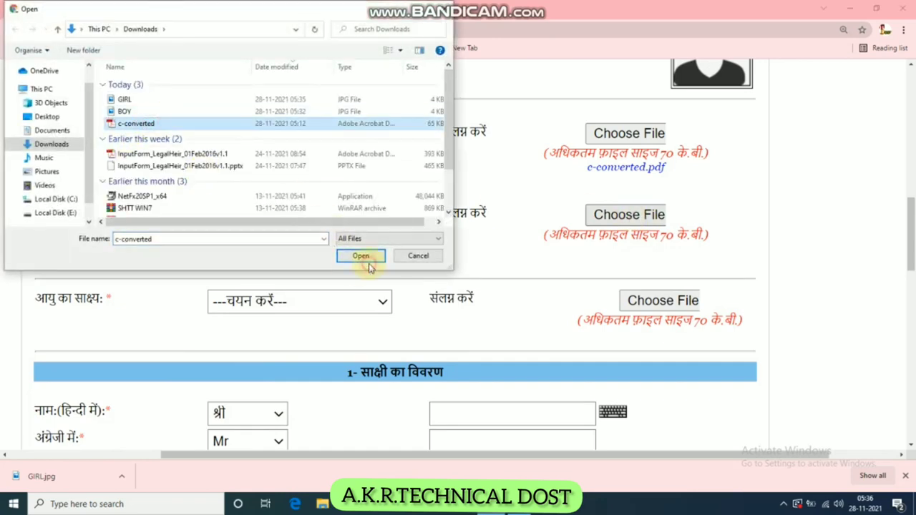
pyautogui.click(368, 259)
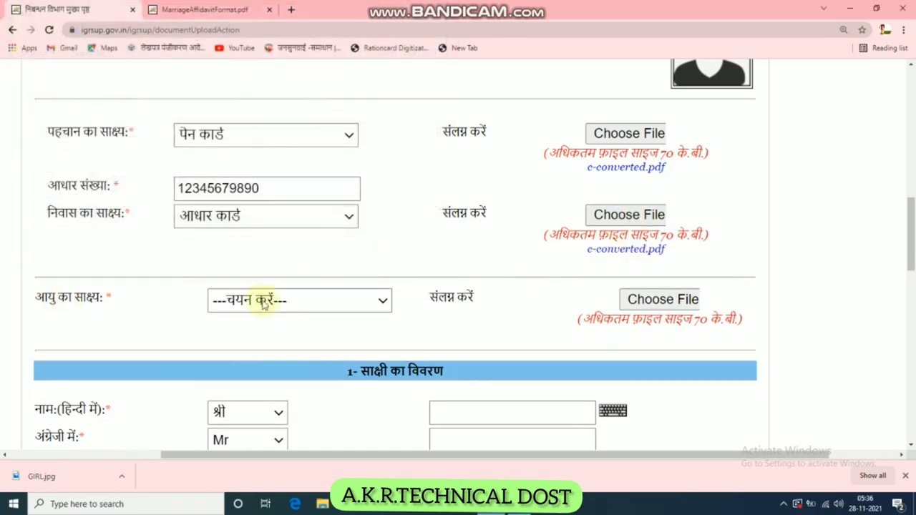
# - Set her age proof to पासपोर्ट, attaching c-converted.pdf
pyautogui.click(381, 301)
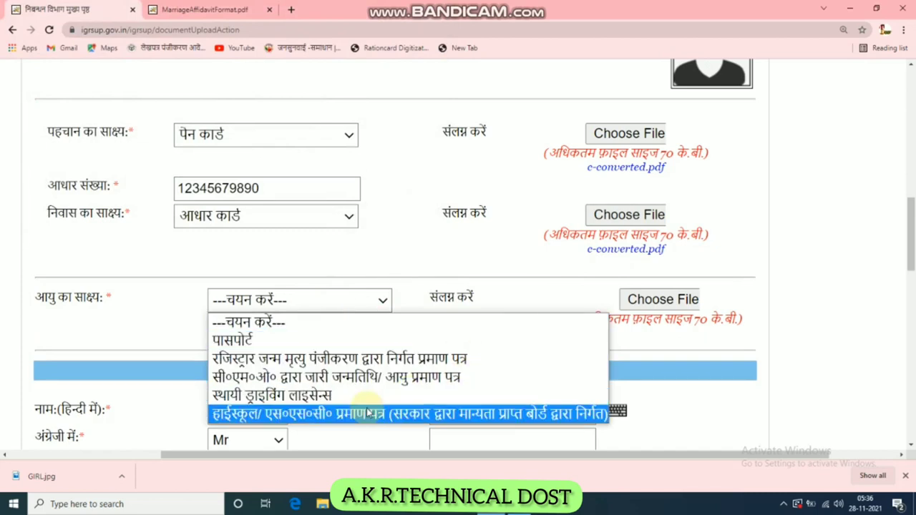
pyautogui.click(310, 341)
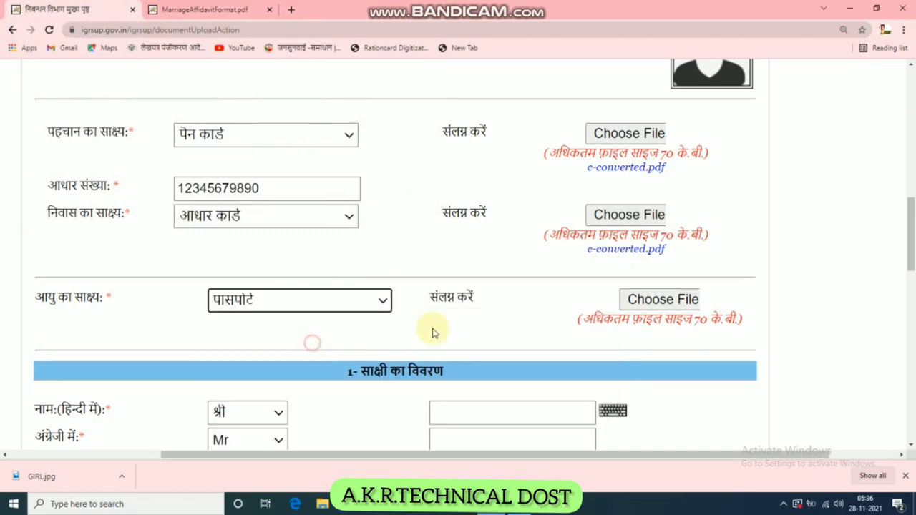
pyautogui.click(643, 303)
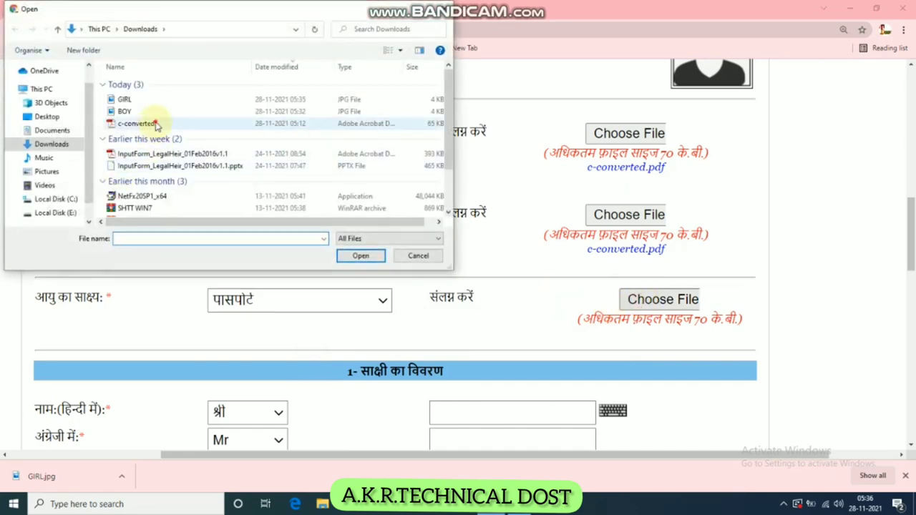
pyautogui.click(146, 123)
pyautogui.click(365, 261)
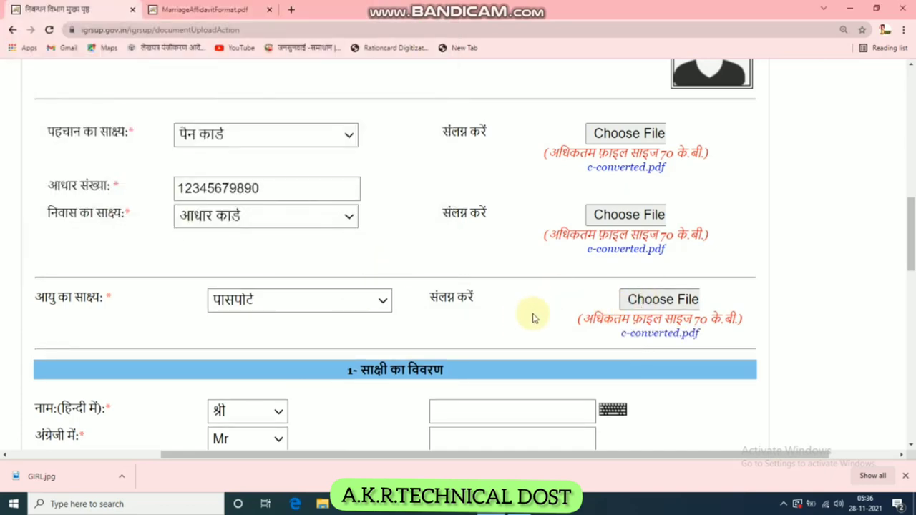
pyautogui.scroll(-2, 434, 298)
pyautogui.moveTo(345, 214); pyautogui.dragTo(477, 203)
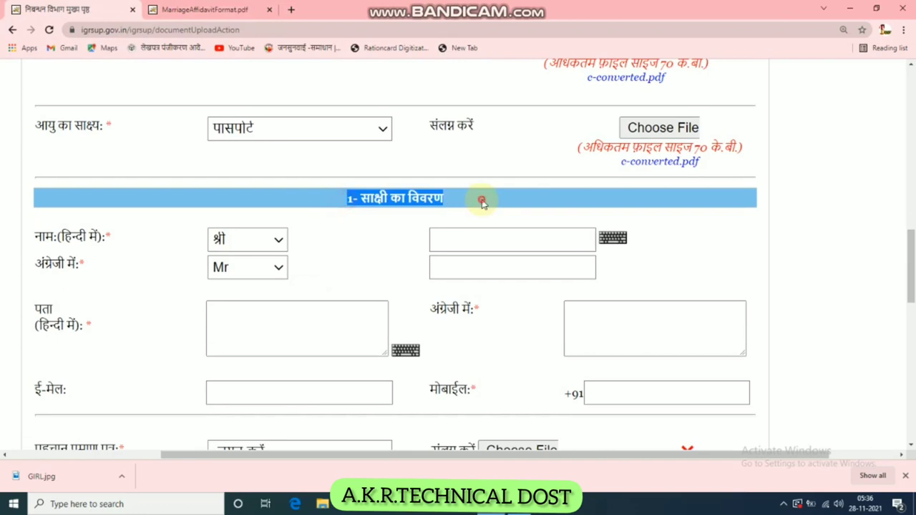
# - Give the first witness the titles श्री / Mr and enter his name in Hindi and English
pyautogui.click(482, 204)
pyautogui.scroll(-1, 482, 203)
pyautogui.click(470, 181)
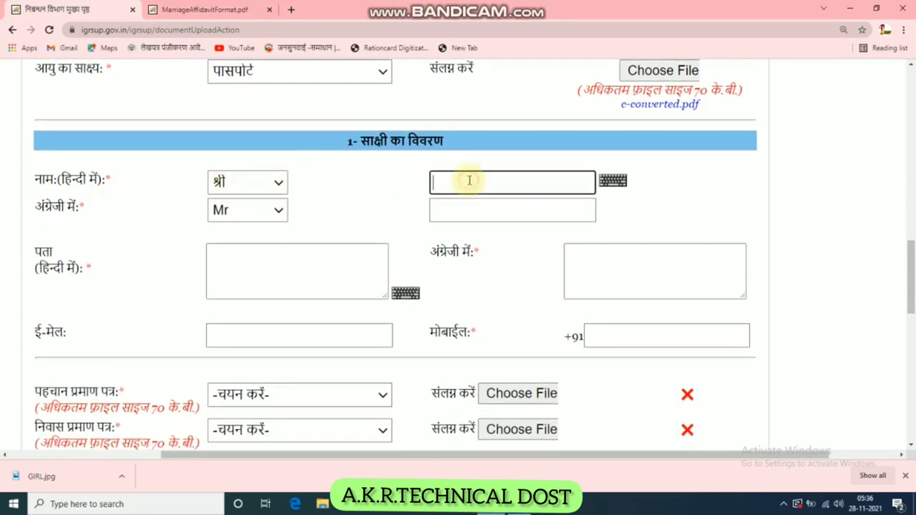
pyautogui.click(252, 185)
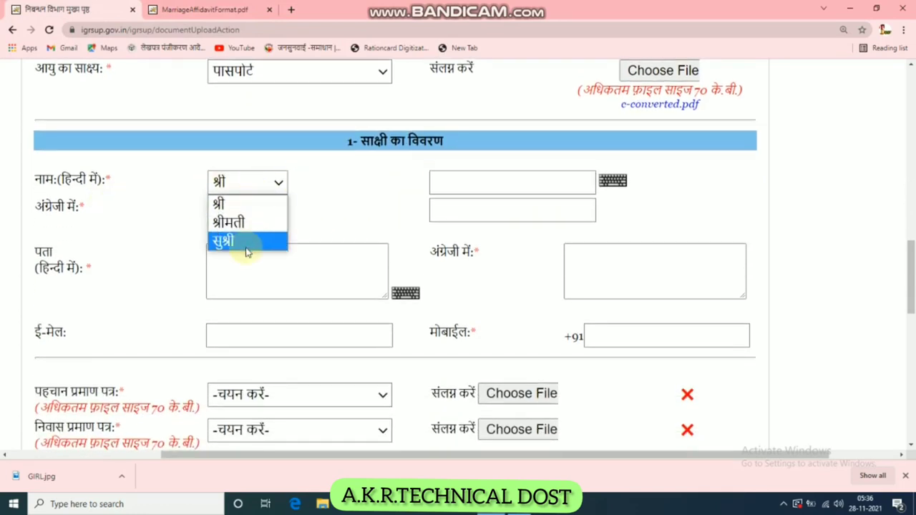
pyautogui.click(254, 204)
pyautogui.click(473, 172)
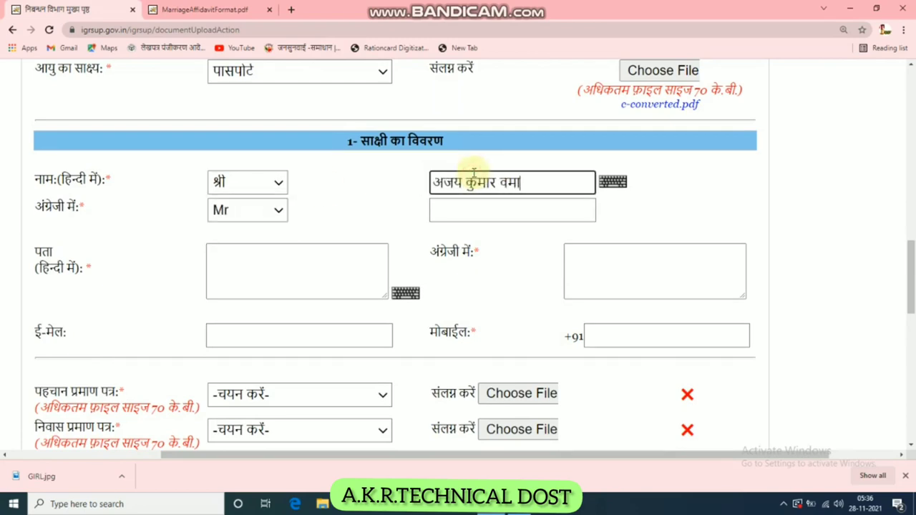
pyautogui.click(282, 214)
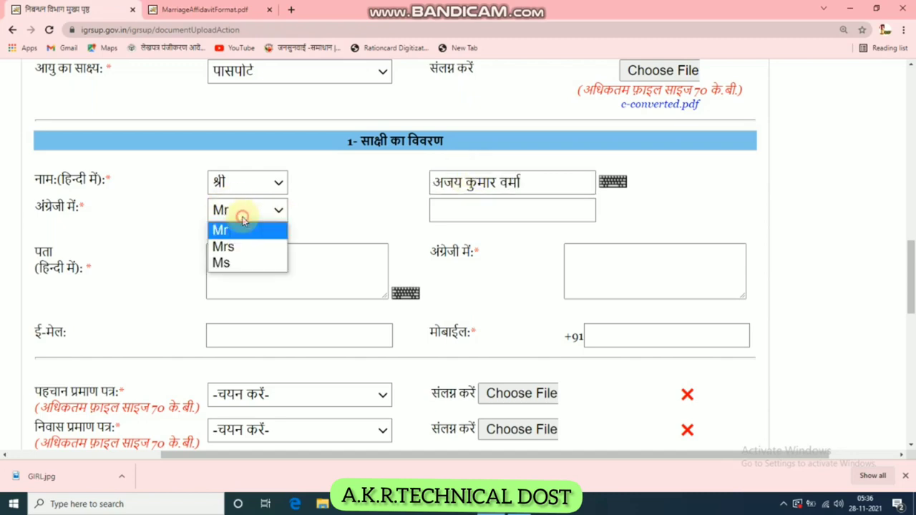
pyautogui.click(242, 213)
pyautogui.click(505, 216)
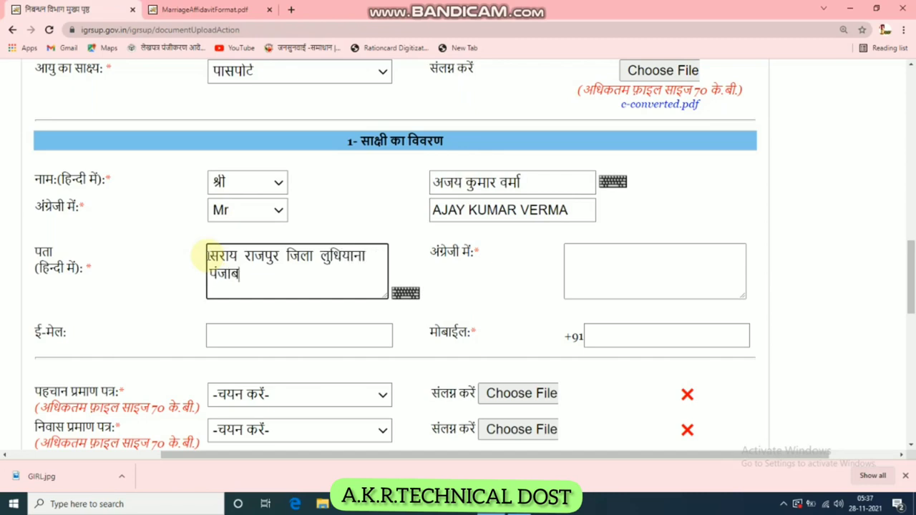
# - Enter the first witness's address in English and his mobile number
pyautogui.click(646, 285)
pyautogui.write('saray rajpur jila ludhi')
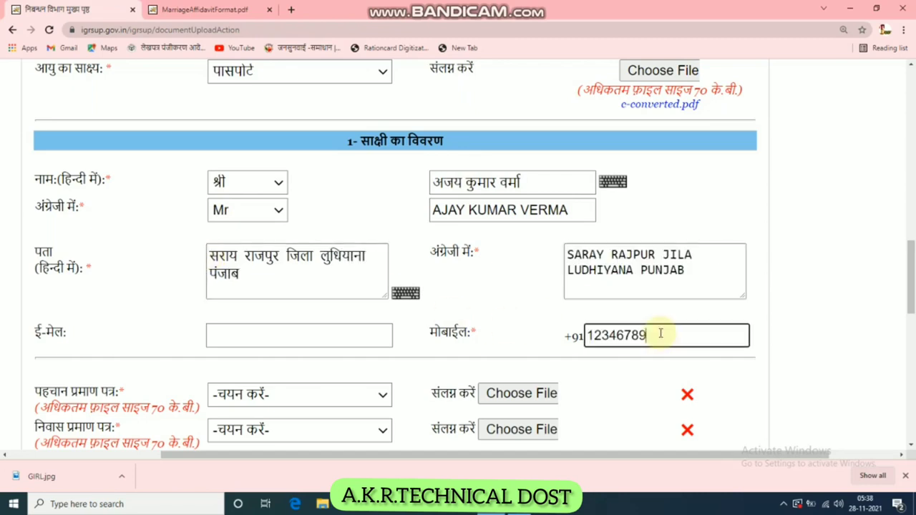
pyautogui.click(472, 299)
pyautogui.scroll(-2, 491, 319)
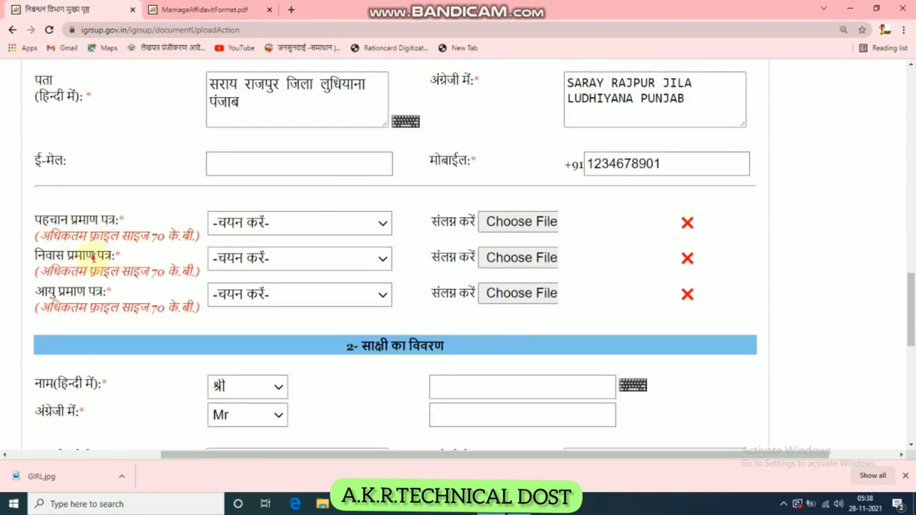
# - Set the witness's identity proof to मतदाता पहचान पत्र with c-converted.pdf attached
pyautogui.click(331, 228)
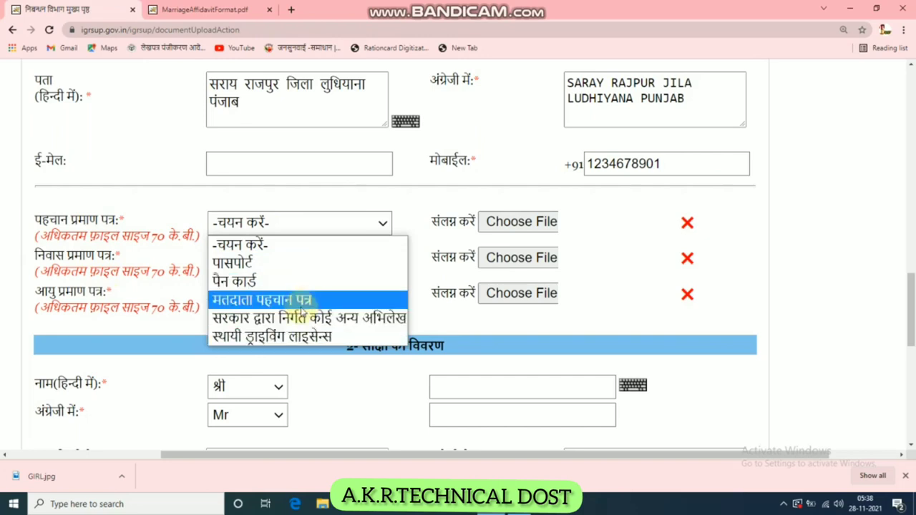
pyautogui.click(304, 301)
pyautogui.click(522, 222)
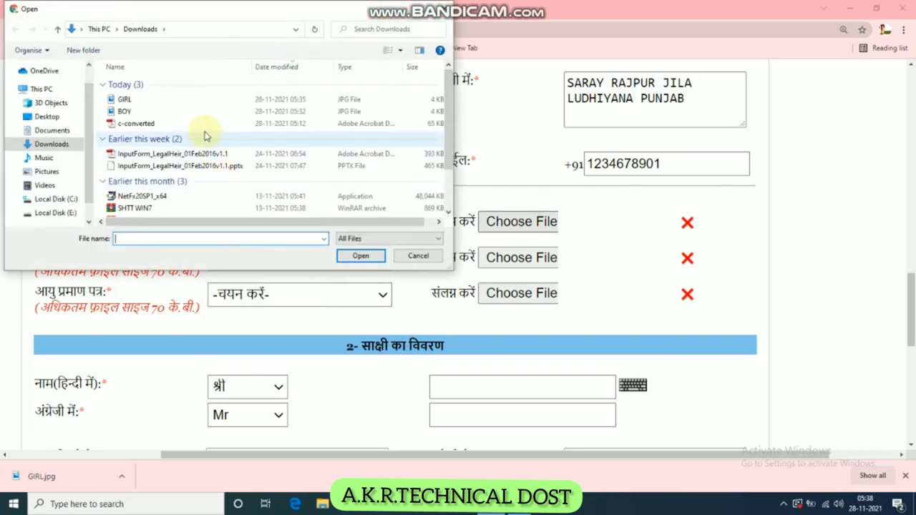
pyautogui.click(197, 126)
pyautogui.click(360, 256)
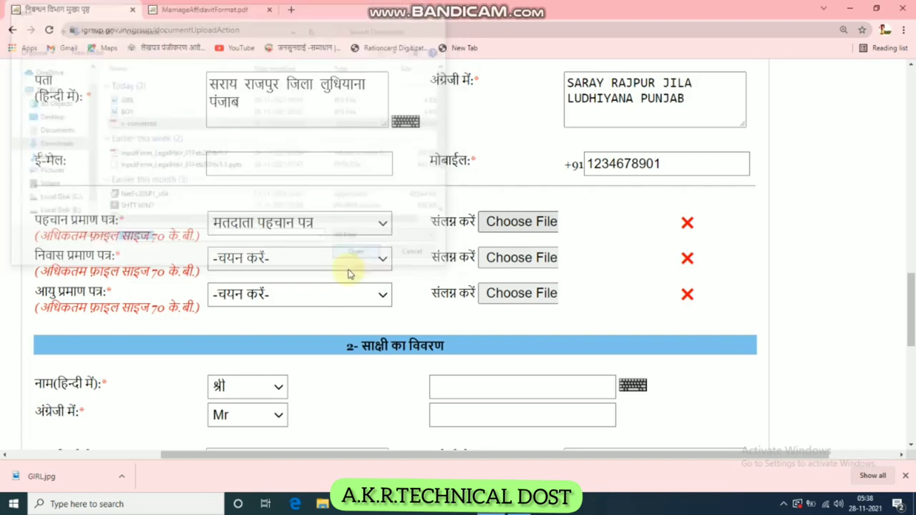
# - Set the witness's residence proof to आधार कार्ड with c-converted.pdf attached
pyautogui.click(304, 264)
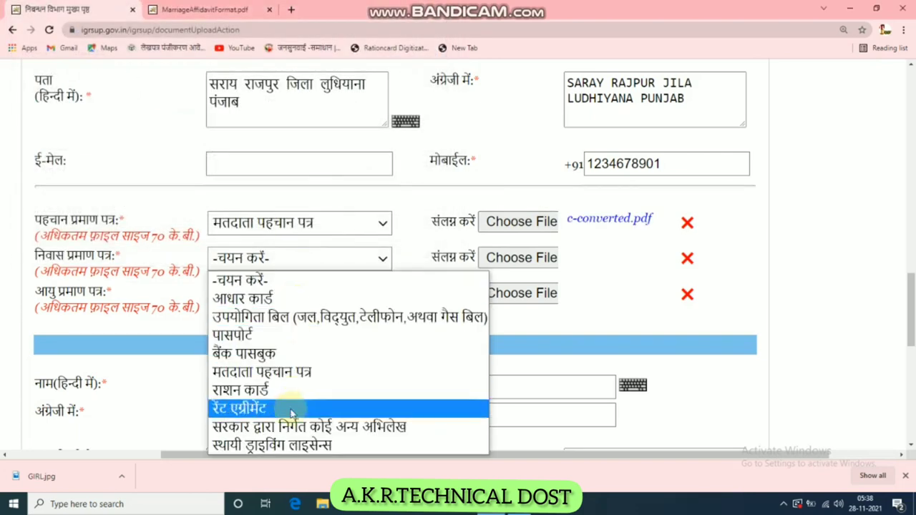
pyautogui.click(286, 298)
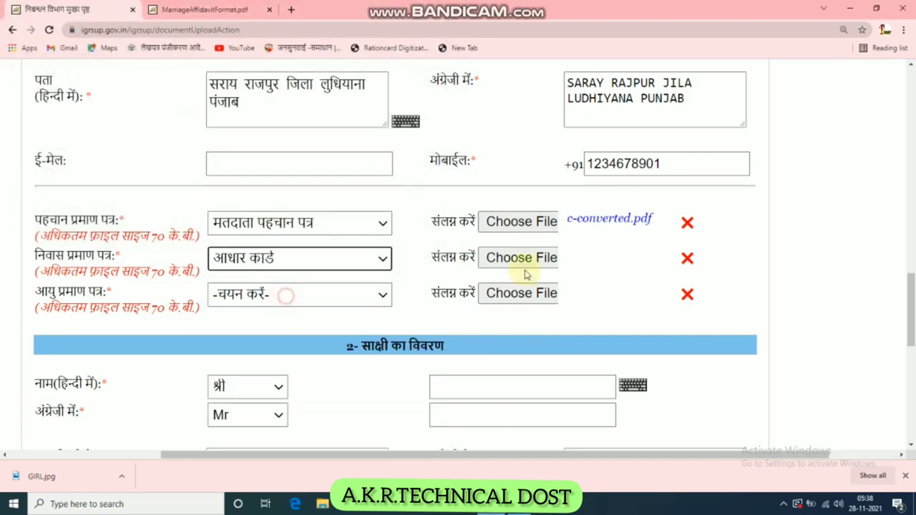
pyautogui.click(541, 257)
pyautogui.click(129, 123)
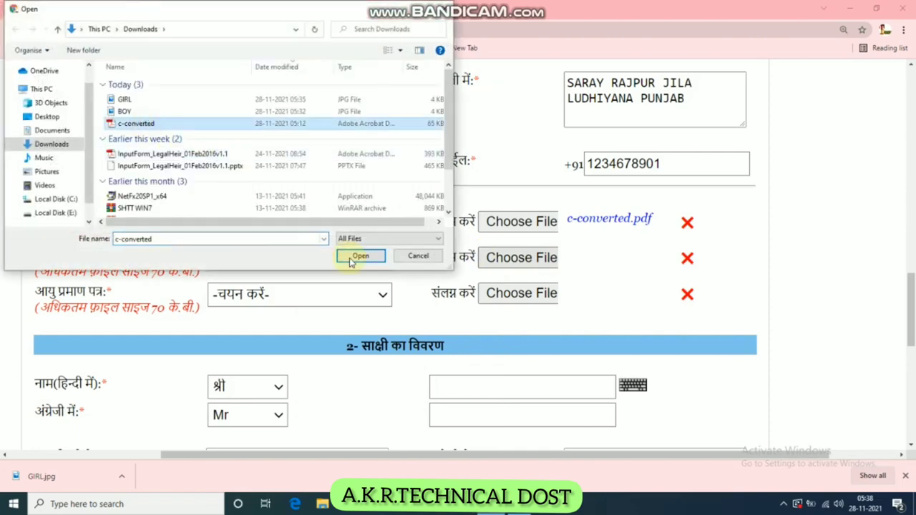
pyautogui.click(353, 258)
# - Set the witness's age proof to पासपोर्ट with c-converted.pdf attached
pyautogui.click(341, 299)
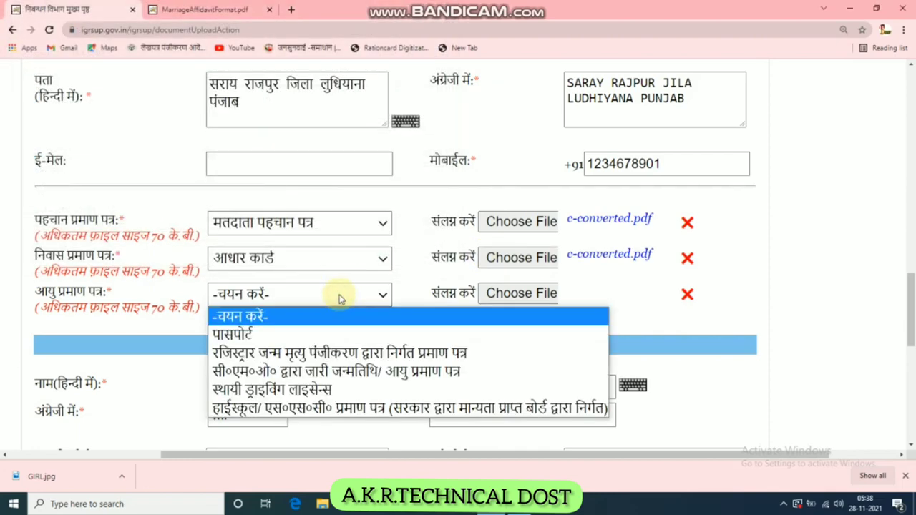
pyautogui.click(307, 334)
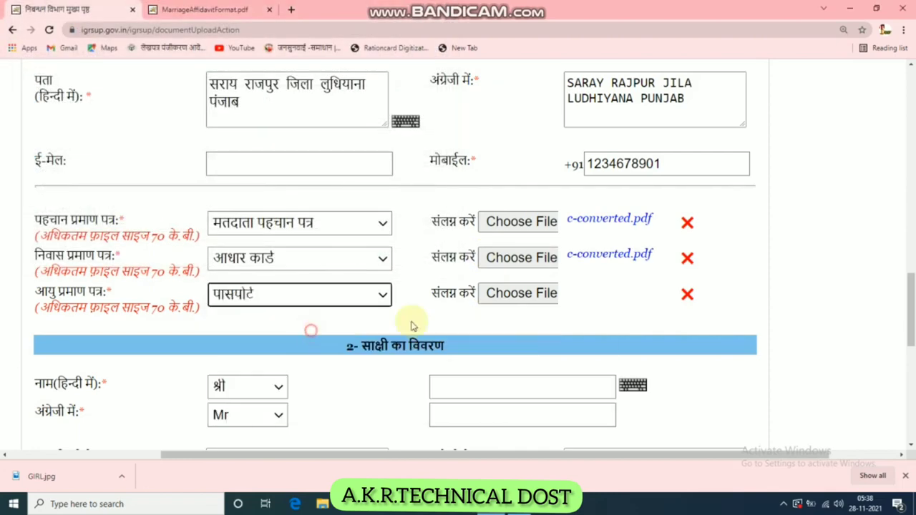
pyautogui.click(143, 124)
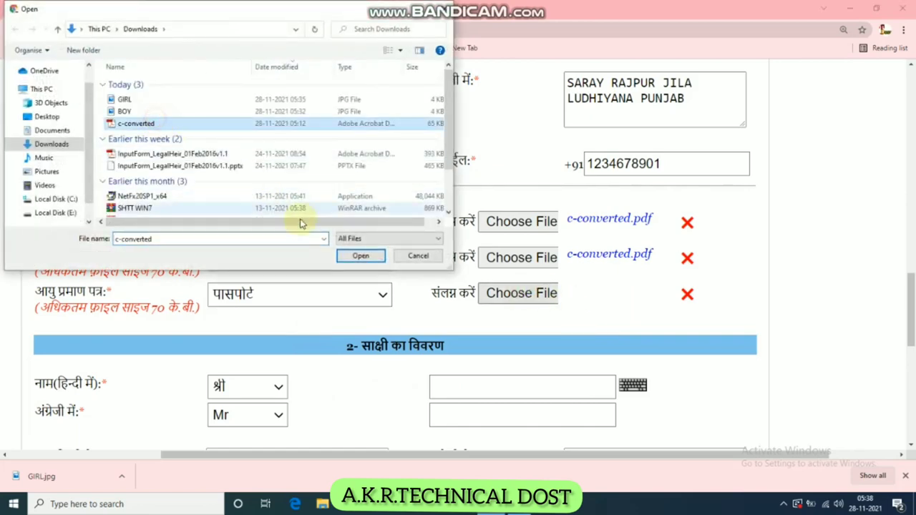
pyautogui.click(354, 255)
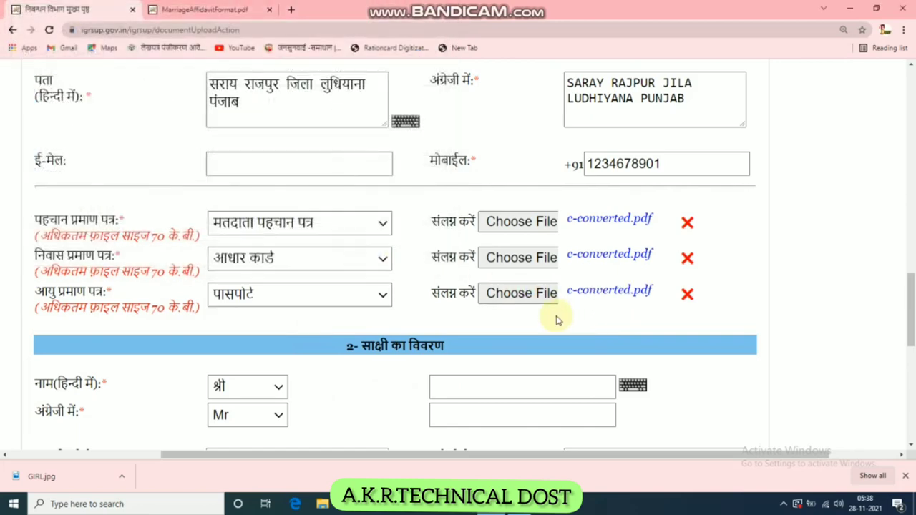
pyautogui.scroll(-3, 402, 236)
pyautogui.moveTo(345, 173); pyautogui.dragTo(548, 174)
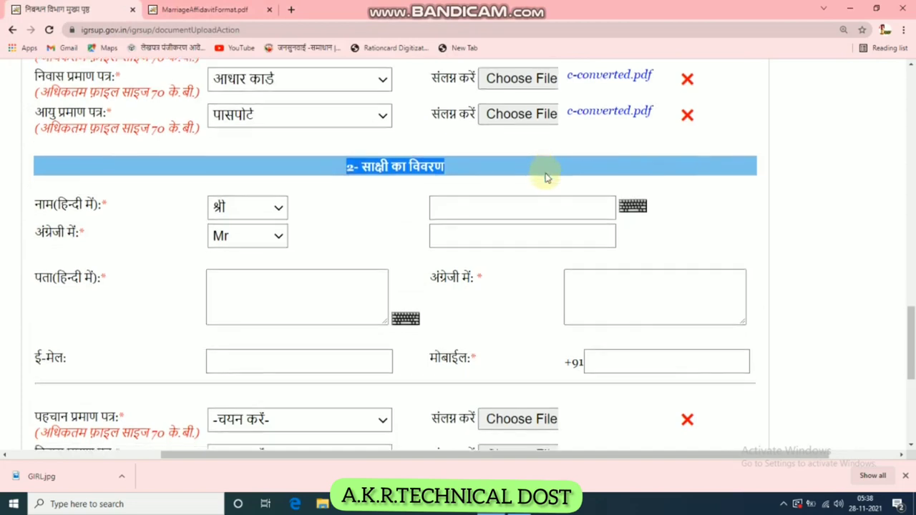
# - Enter the second witness's Hindi name, set the titles to श्रीमती / Mrs, and type her English name
pyautogui.scroll(-2, 265, 112)
pyautogui.click(527, 102)
pyautogui.scroll(1, 544, 108)
pyautogui.write('ज')
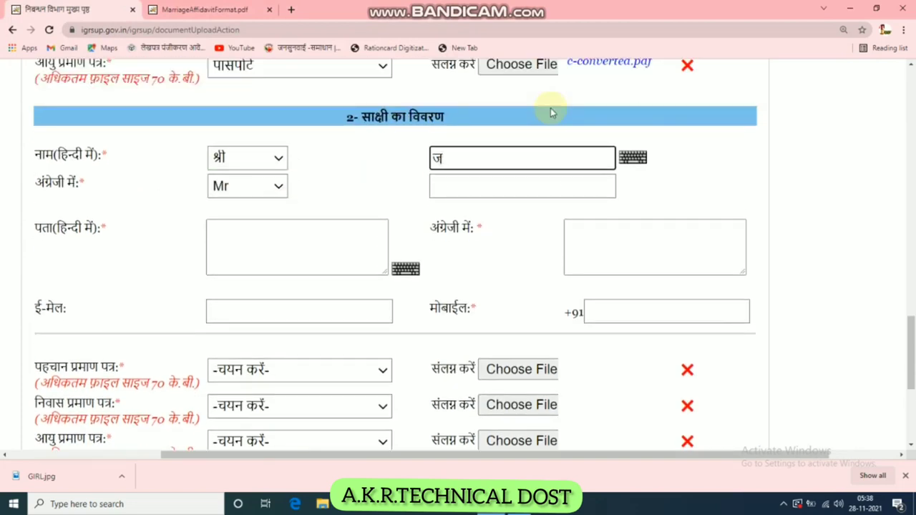
pyautogui.write('्योतिबाराय')
pyautogui.click(247, 158)
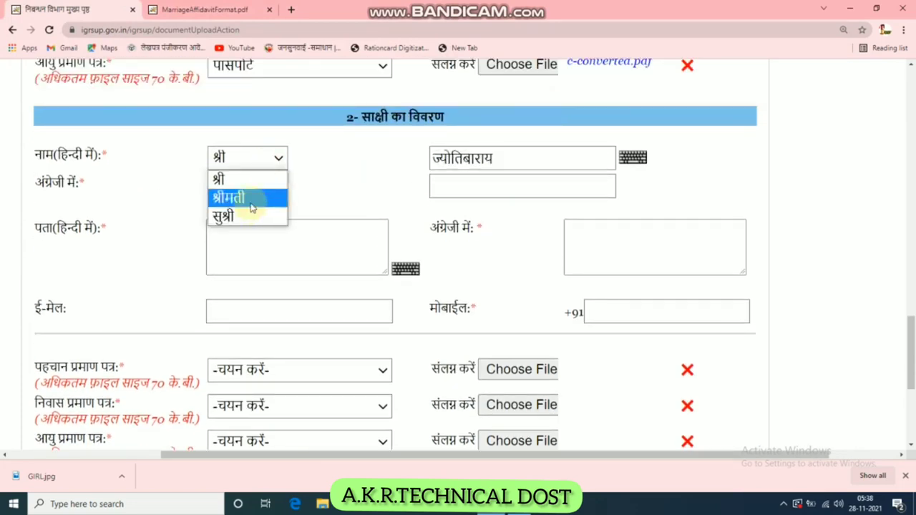
pyautogui.click(250, 207)
pyautogui.click(247, 187)
pyautogui.click(241, 222)
pyautogui.click(532, 188)
pyautogui.write('jyotibaray')
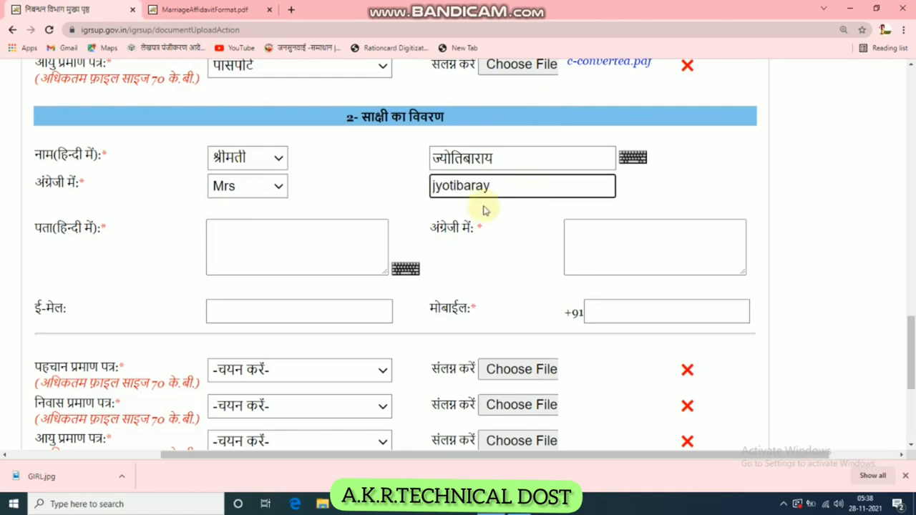
# - Copy the first witness's Hindi address into the second witness's Hindi address box
pyautogui.scroll(6, 486, 211)
pyautogui.scroll(-5, 549, 279)
pyautogui.click(260, 305)
pyautogui.scroll(4, 319, 272)
pyautogui.moveTo(248, 158); pyautogui.dragTo(212, 141)
pyautogui.rightClick(219, 146)
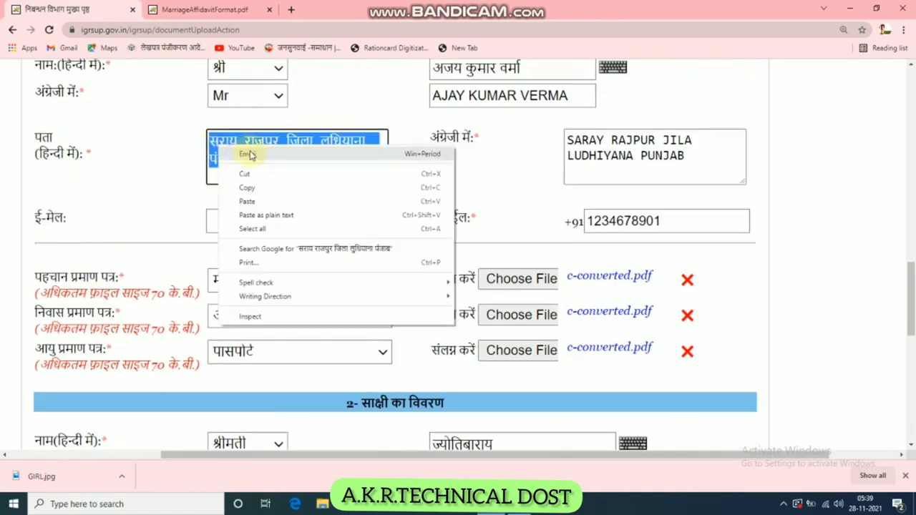
pyautogui.click(247, 187)
pyautogui.scroll(-5, 262, 256)
pyautogui.click(262, 255)
pyautogui.hotkey('ctrl', 'v')
# - Copy the first witness's English address into the second witness's English address box
pyautogui.click(714, 255)
pyautogui.scroll(4, 713, 256)
pyautogui.moveTo(689, 99); pyautogui.dragTo(576, 86)
pyautogui.rightClick(579, 85)
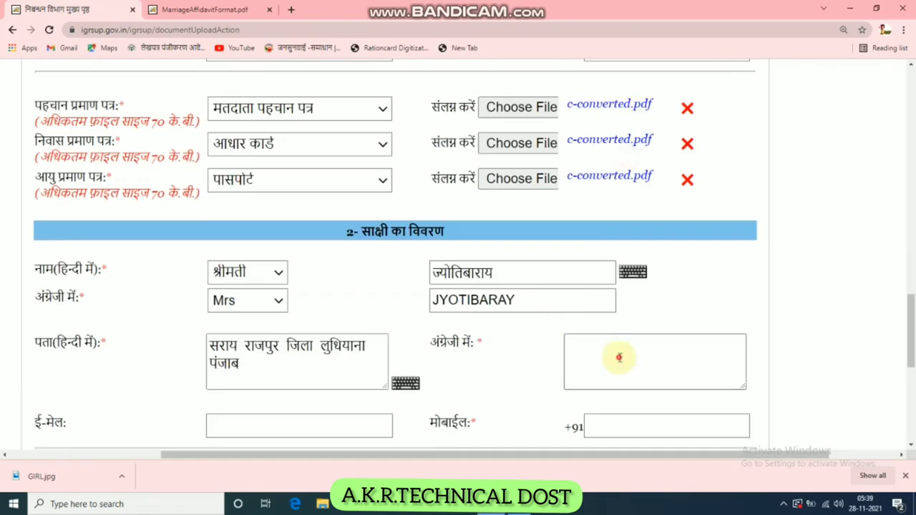
pyautogui.click(619, 357)
pyautogui.hotkey('ctrl', 'v')
# - Paste the first witness's mobile number into the second witness's mobile field and select digits to correct
pyautogui.scroll(2, 644, 322)
pyautogui.moveTo(708, 163); pyautogui.dragTo(592, 159)
pyautogui.rightClick(645, 172)
pyautogui.click(683, 221)
pyautogui.scroll(-4, 673, 240)
pyautogui.click(619, 307)
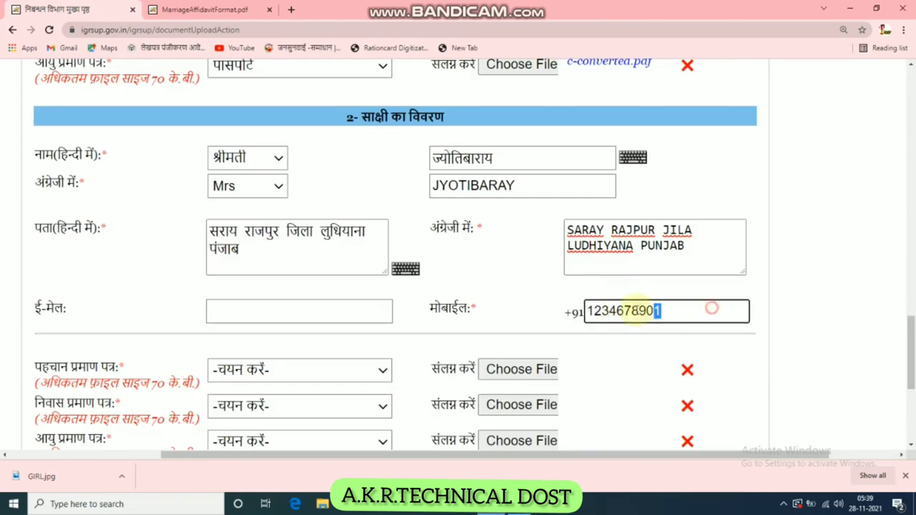
pyautogui.moveTo(712, 308); pyautogui.dragTo(556, 307)
# - Finish correcting the mobile number, then attach c-converted.pdf as a पैन कार्ड identity proof
pyautogui.write('12')
pyautogui.scroll(-3, 564, 302)
pyautogui.click(319, 202)
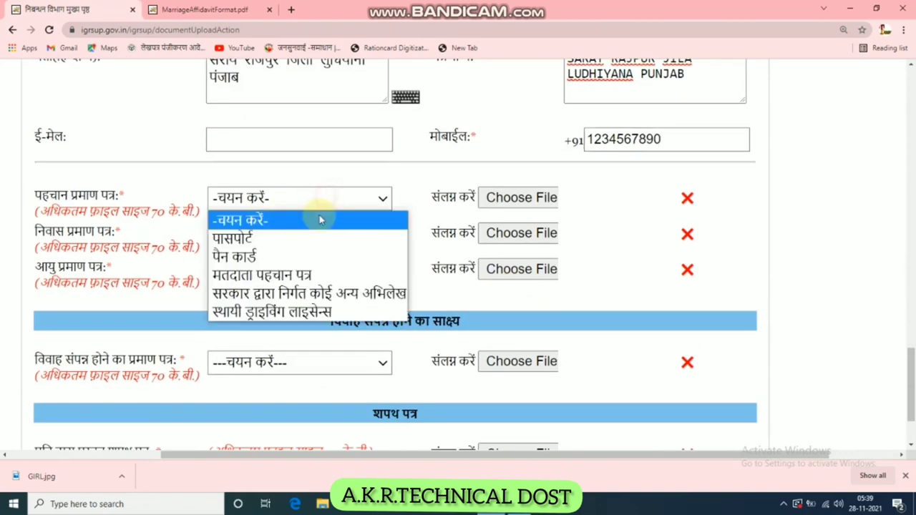
pyautogui.click(301, 256)
pyautogui.click(537, 196)
pyautogui.click(136, 123)
pyautogui.click(365, 257)
# - Attach c-converted.pdf as आधार कार्ड residence proof and पासपोर्ट age proof
pyautogui.click(308, 235)
pyautogui.click(274, 282)
pyautogui.click(522, 233)
pyautogui.click(173, 126)
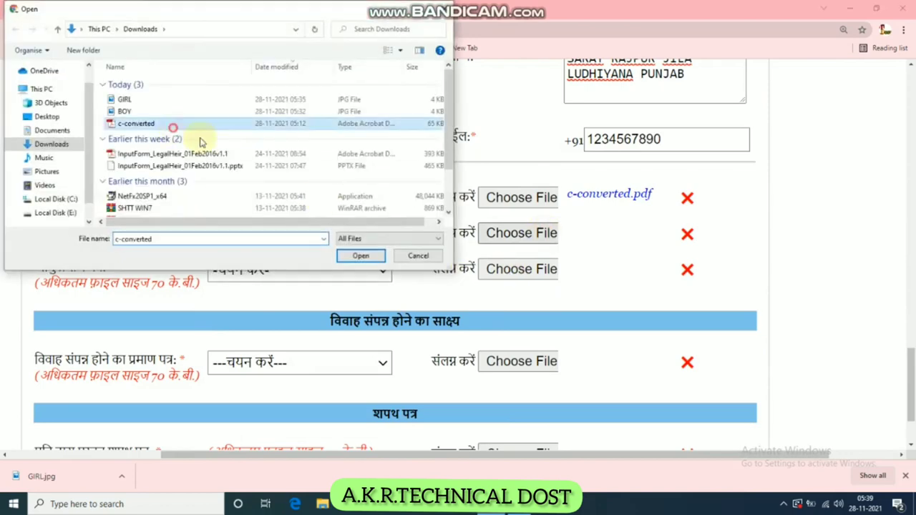
pyautogui.click(362, 256)
pyautogui.click(301, 271)
pyautogui.click(278, 319)
pyautogui.click(523, 269)
pyautogui.click(147, 123)
# - Attach c-converted.pdf as the religious-authority marriage certificate, then open the affidavit format PDF
pyautogui.click(362, 256)
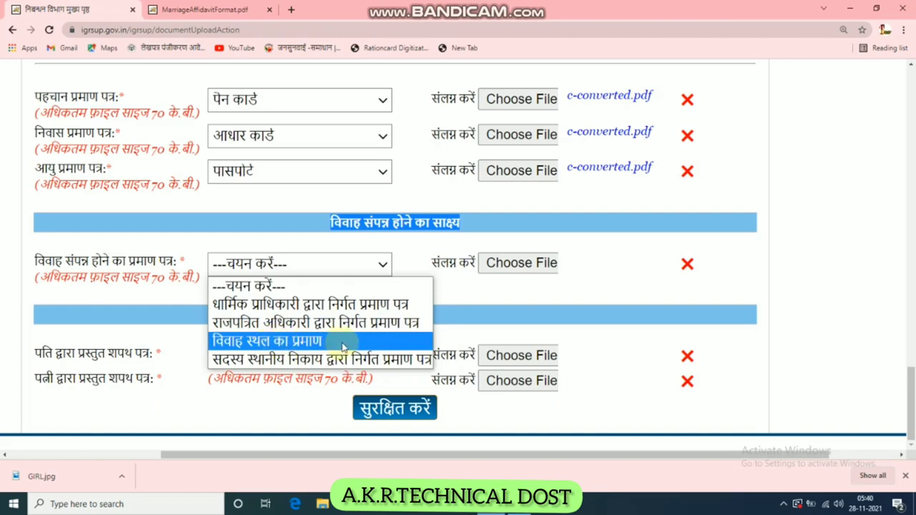
pyautogui.click(405, 306)
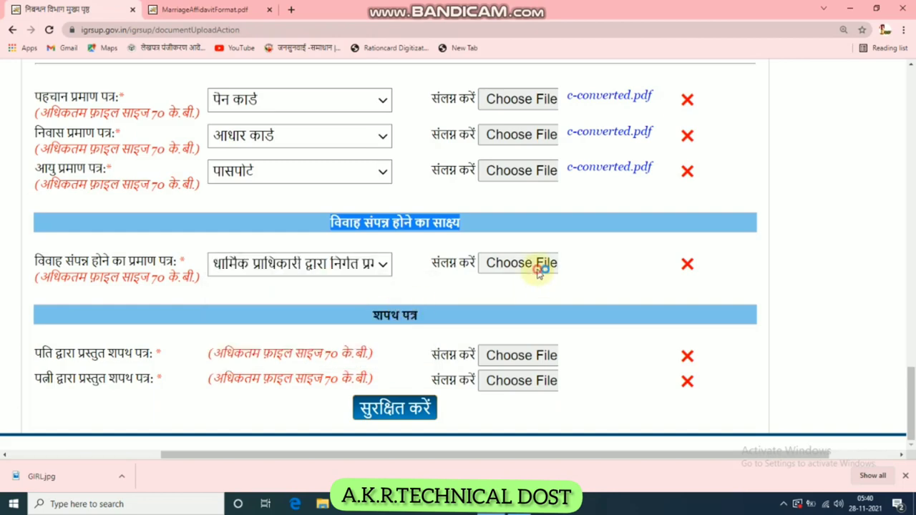
pyautogui.click(542, 266)
pyautogui.click(147, 124)
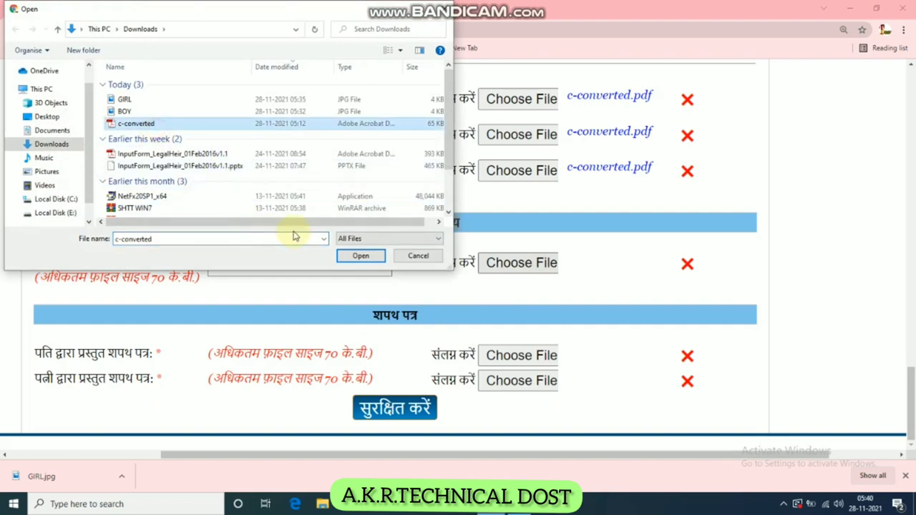
pyautogui.click(360, 255)
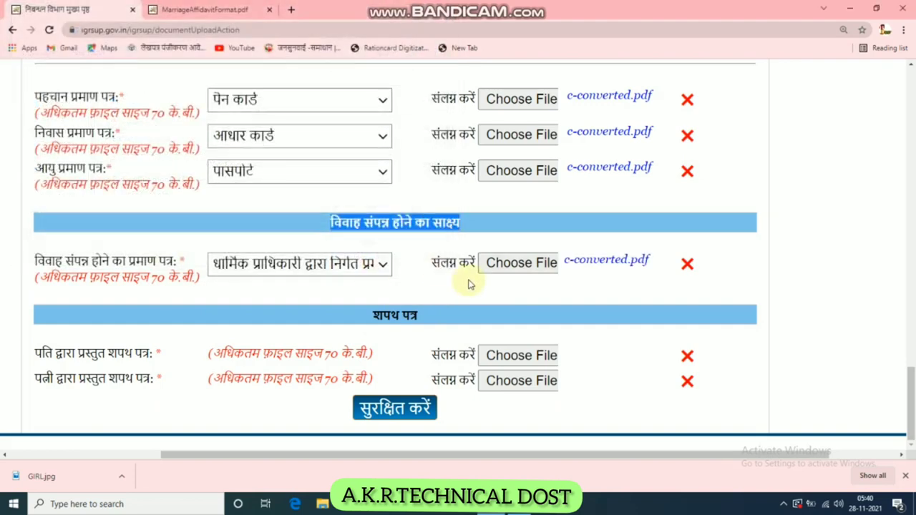
pyautogui.click(424, 284)
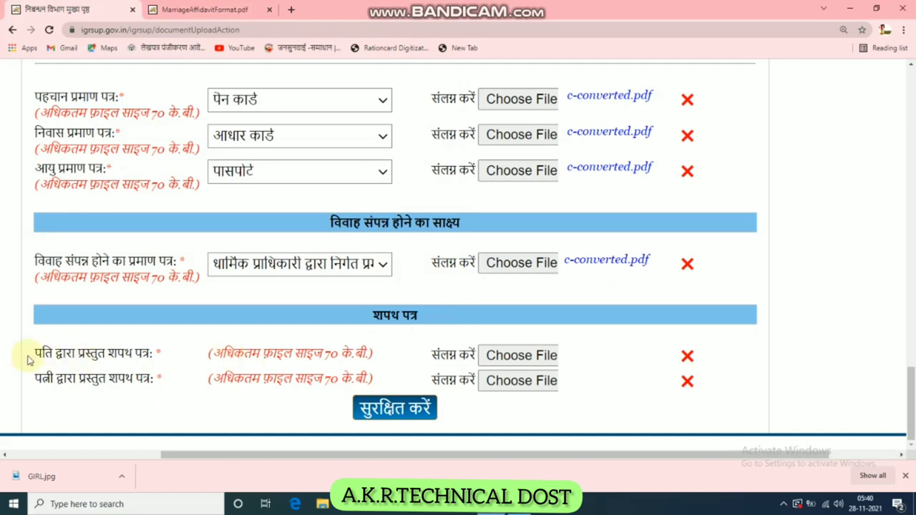
pyautogui.moveTo(28, 354); pyautogui.dragTo(174, 357)
pyautogui.moveTo(30, 381); pyautogui.dragTo(160, 377)
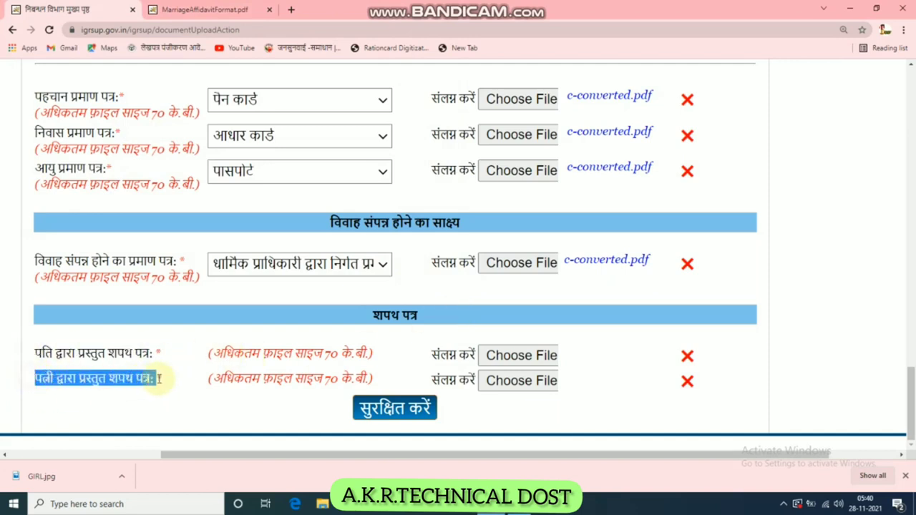
pyautogui.click(221, 380)
# - Review the MarriageAffidavitFormat.pdf tab, return to the upload form, and save the documents with सुरक्षित करें
pyautogui.click(177, 11)
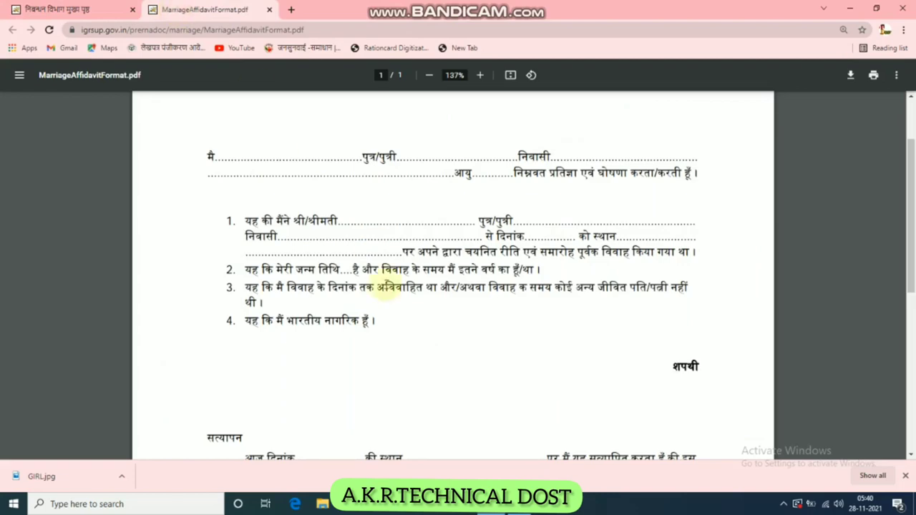
pyautogui.scroll(-5, 430, 208)
pyautogui.scroll(4, 458, 251)
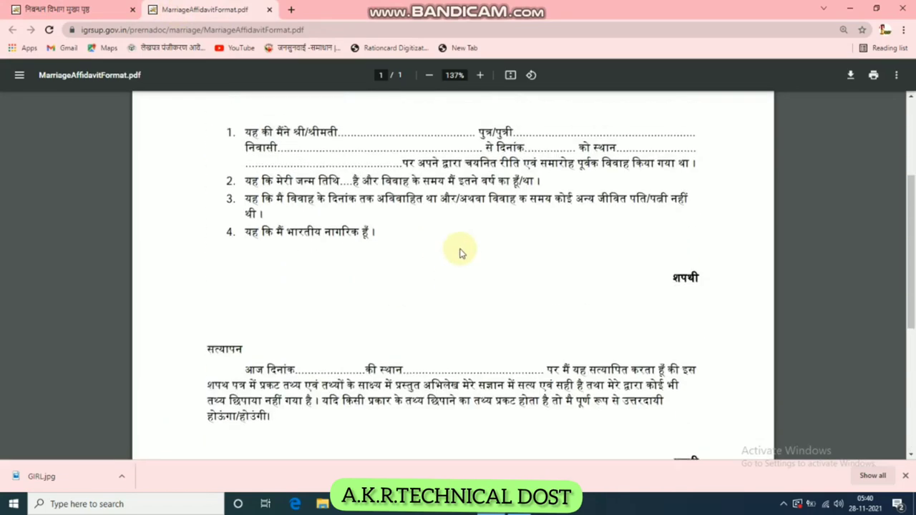
pyautogui.scroll(2, 444, 229)
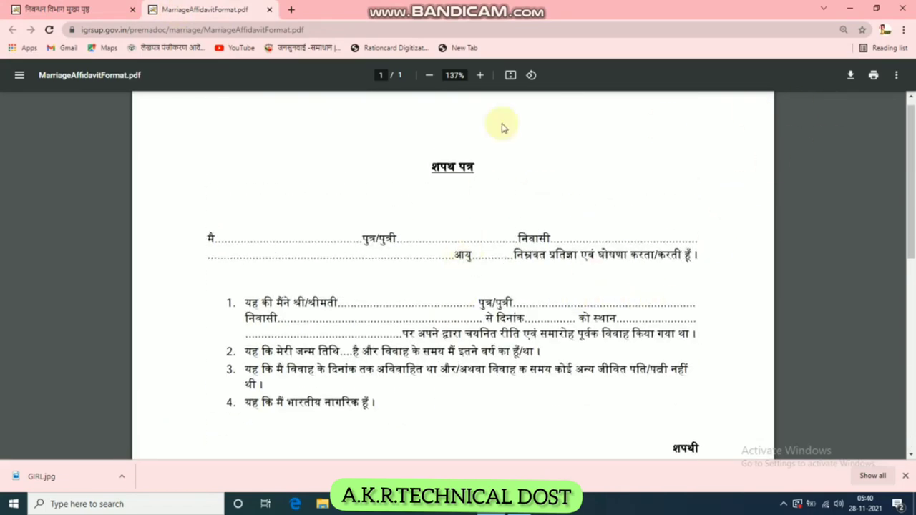
pyautogui.click(68, 10)
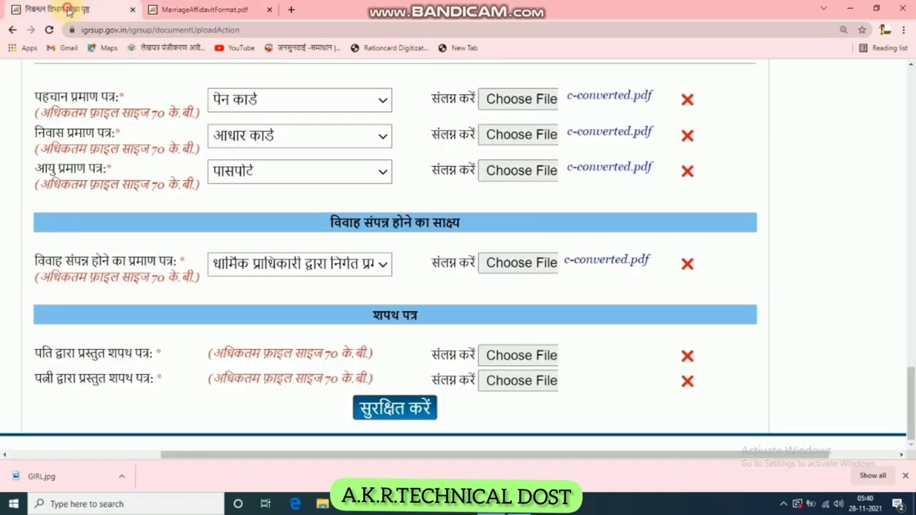
pyautogui.hotkey('ctrl', '-')
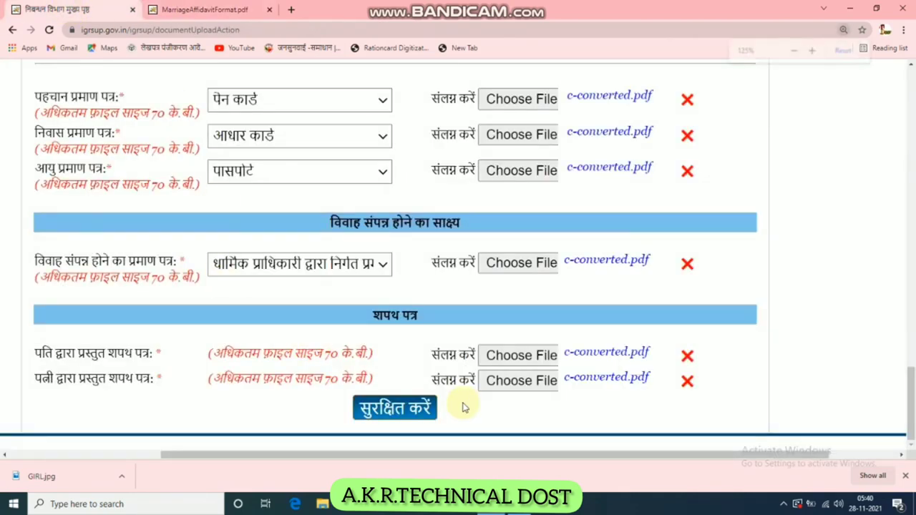
pyautogui.click(458, 431)
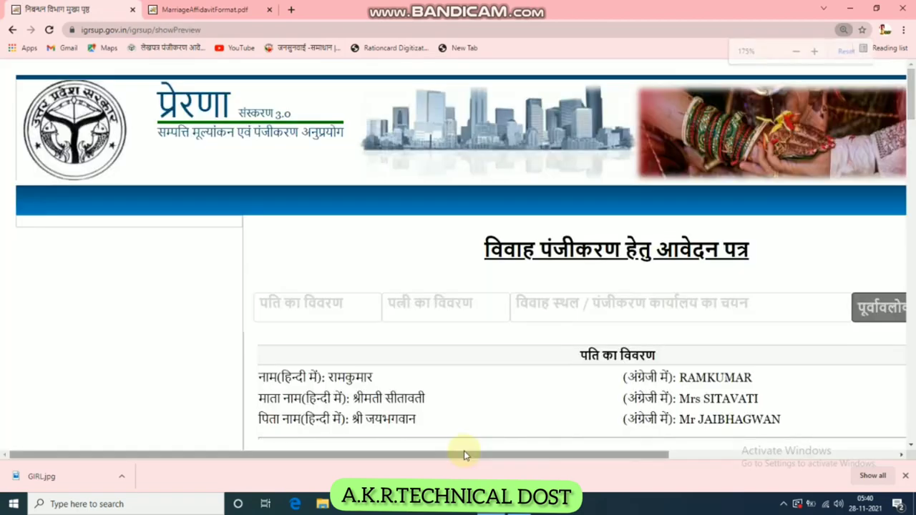
# - Scroll the application preview from the husband's details down to the Agra Sadar First registration office
pyautogui.moveTo(466, 454); pyautogui.dragTo(580, 454)
pyautogui.scroll(-3, 574, 373)
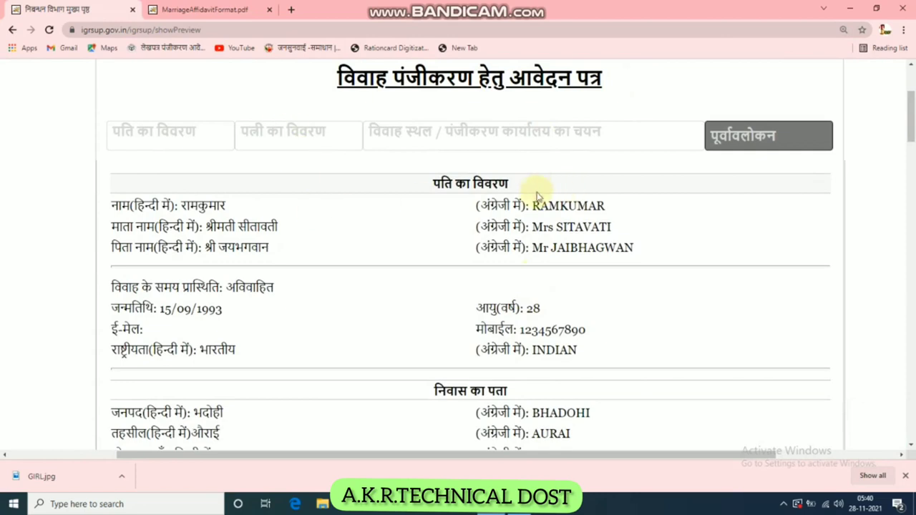
pyautogui.scroll(-1, 576, 186)
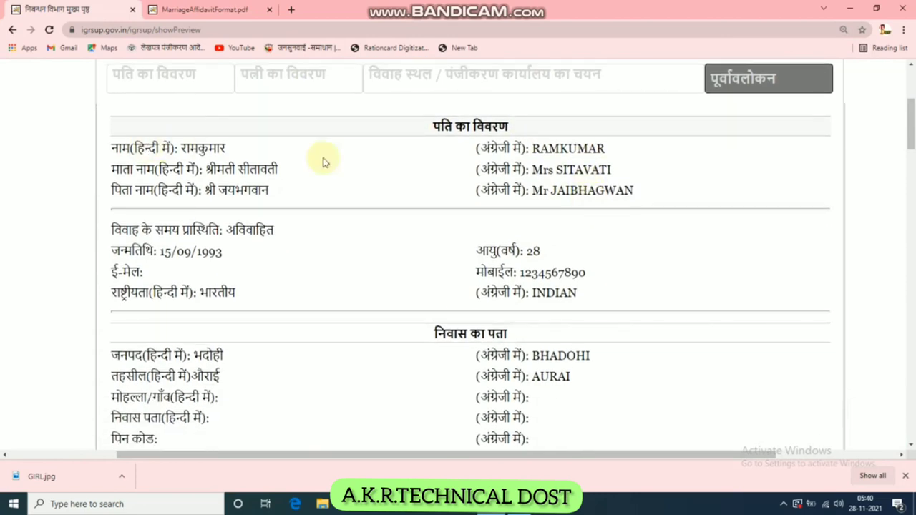
pyautogui.scroll(-2, 431, 296)
pyautogui.scroll(-2, 431, 296)
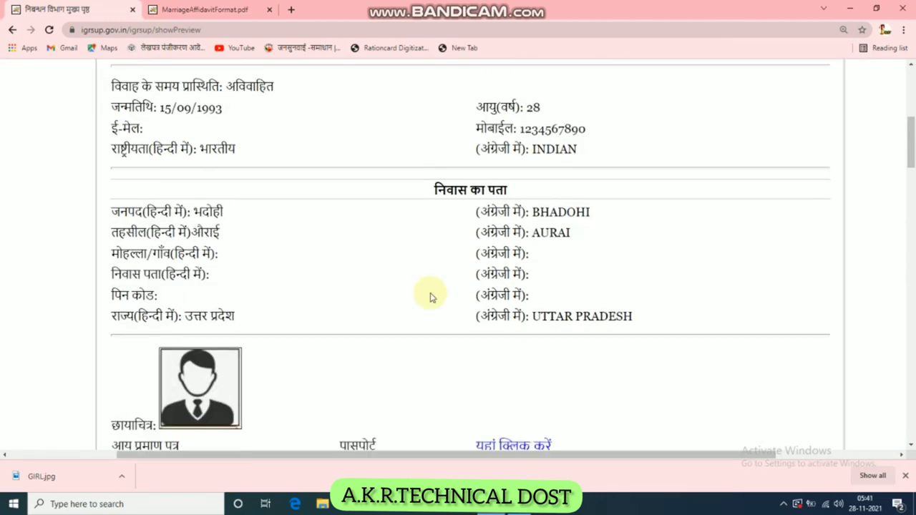
pyautogui.scroll(-2, 573, 285)
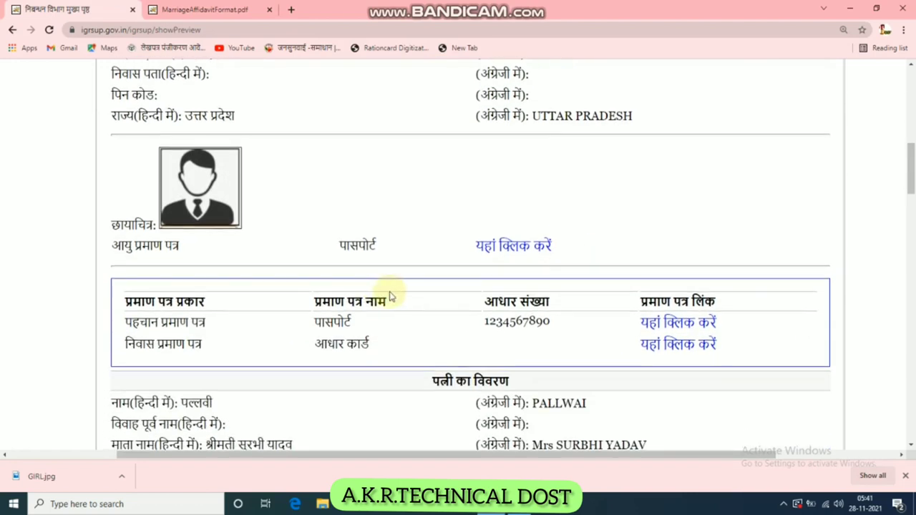
pyautogui.scroll(-2, 629, 292)
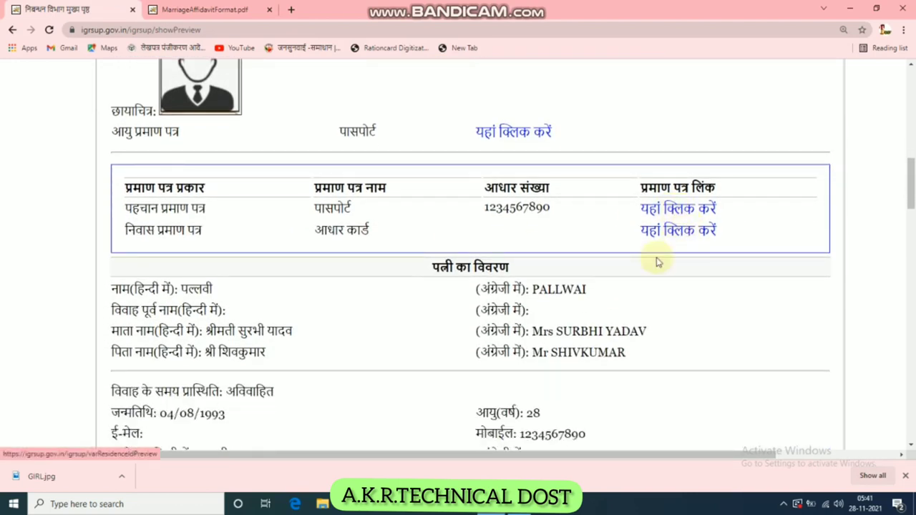
pyautogui.scroll(-3, 644, 264)
pyautogui.scroll(-4, 544, 307)
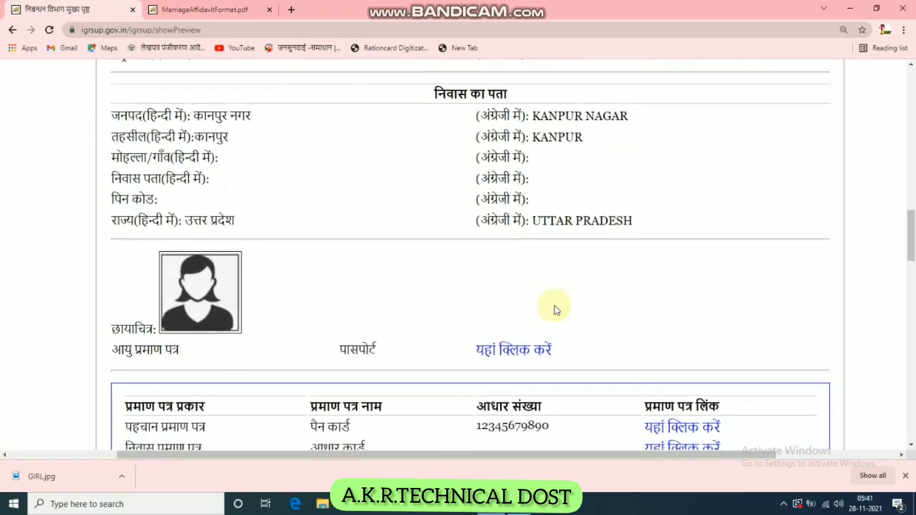
pyautogui.scroll(-8, 554, 309)
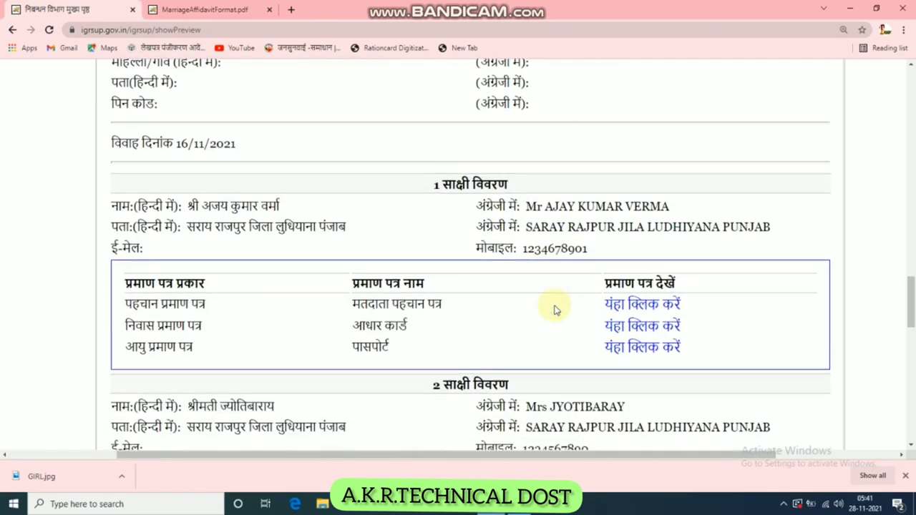
pyautogui.scroll(-8, 555, 309)
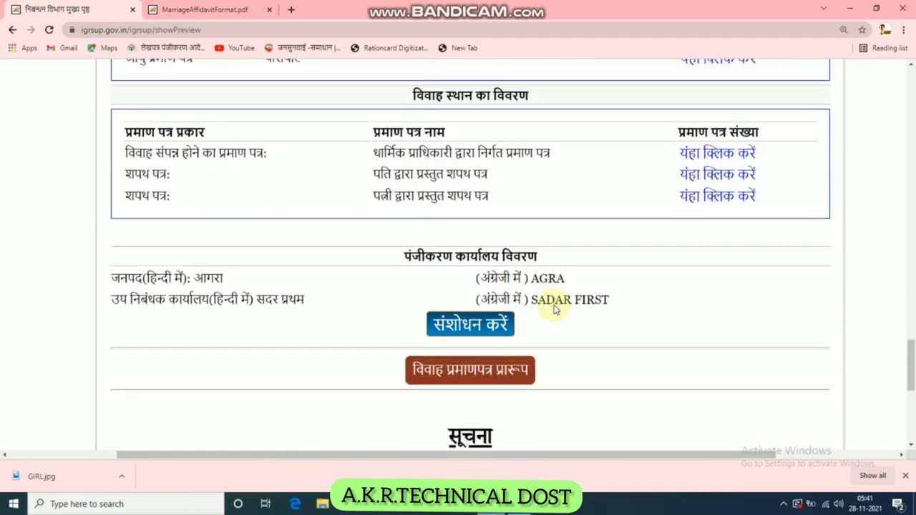
pyautogui.scroll(-2, 555, 309)
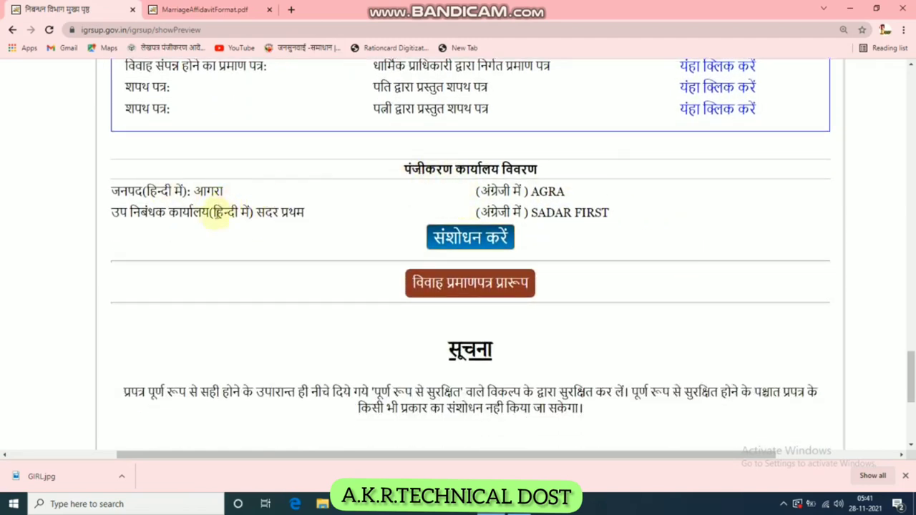
# - Choose संशोधन करें, then open the विवाह पंजीकरण application from the department home page
pyautogui.click(482, 244)
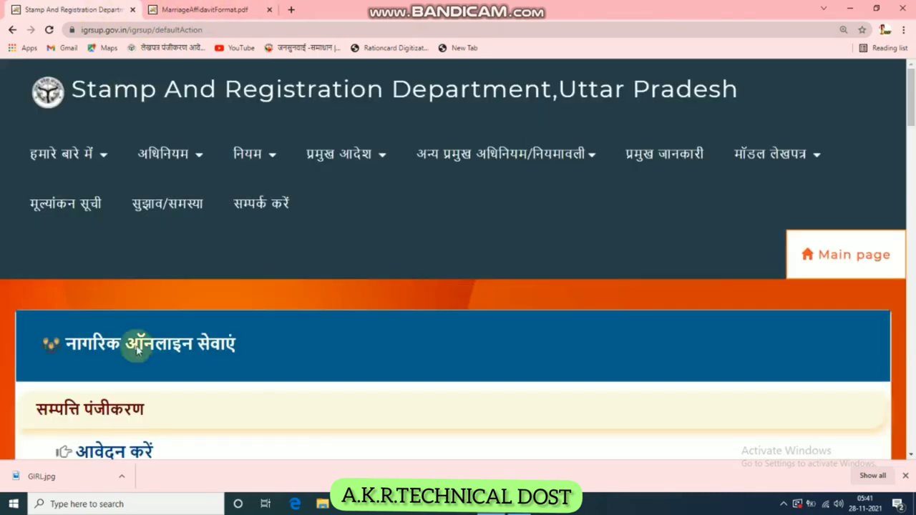
pyautogui.scroll(-5, 129, 427)
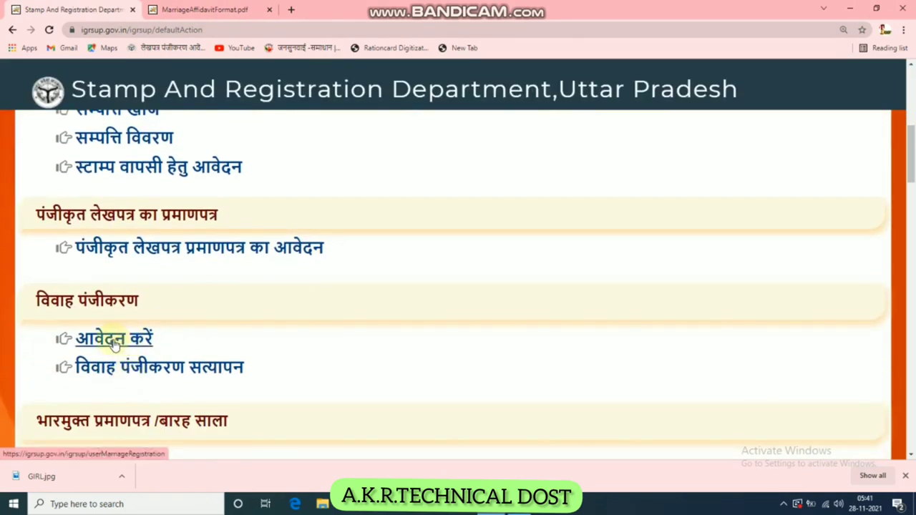
pyautogui.click(114, 344)
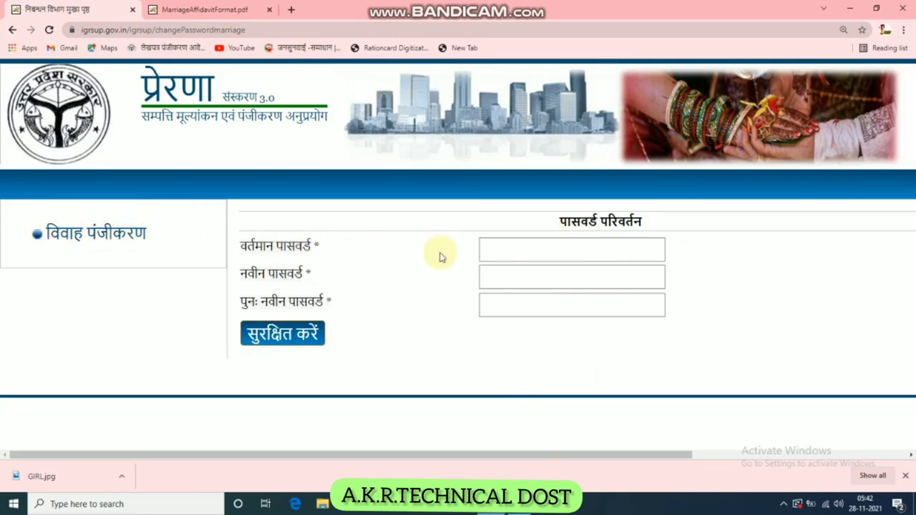
# - Enter the current password, paste the new password twice, and save the change
pyautogui.click(562, 250)
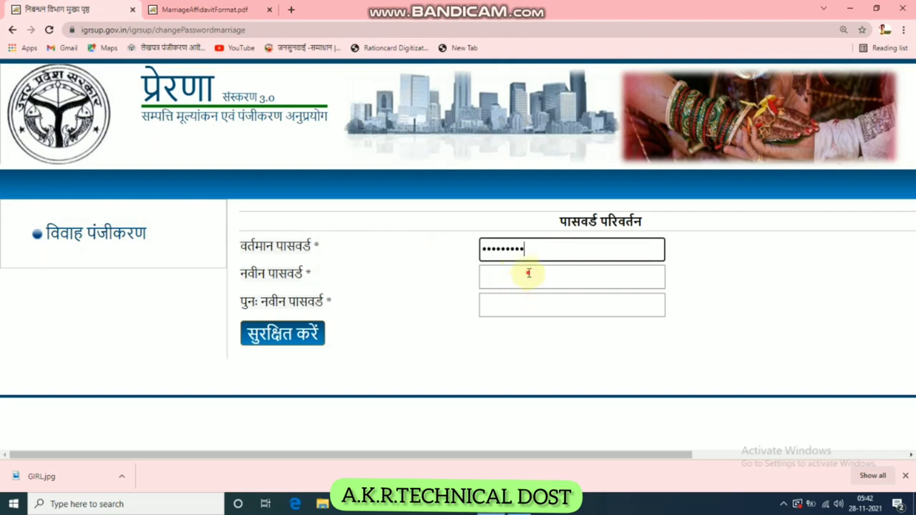
pyautogui.click(527, 273)
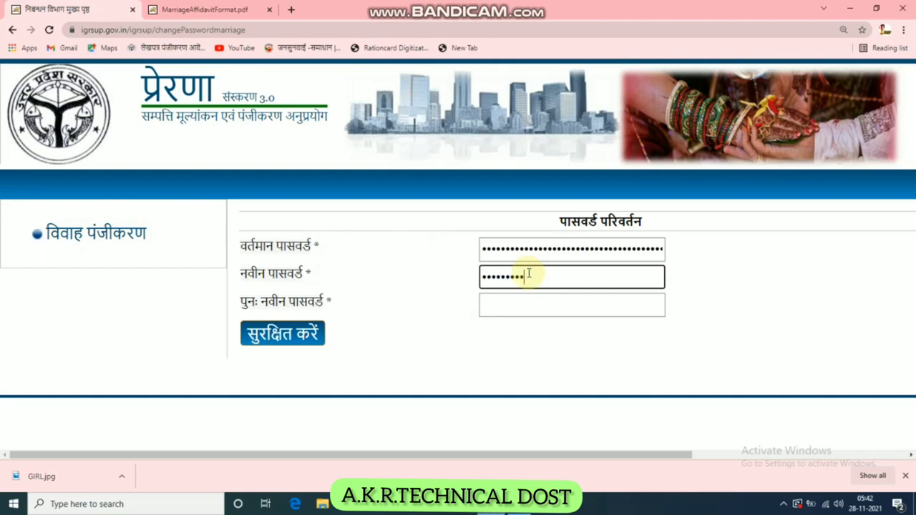
pyautogui.hotkey('ctrl', 'v')
pyautogui.click(527, 308)
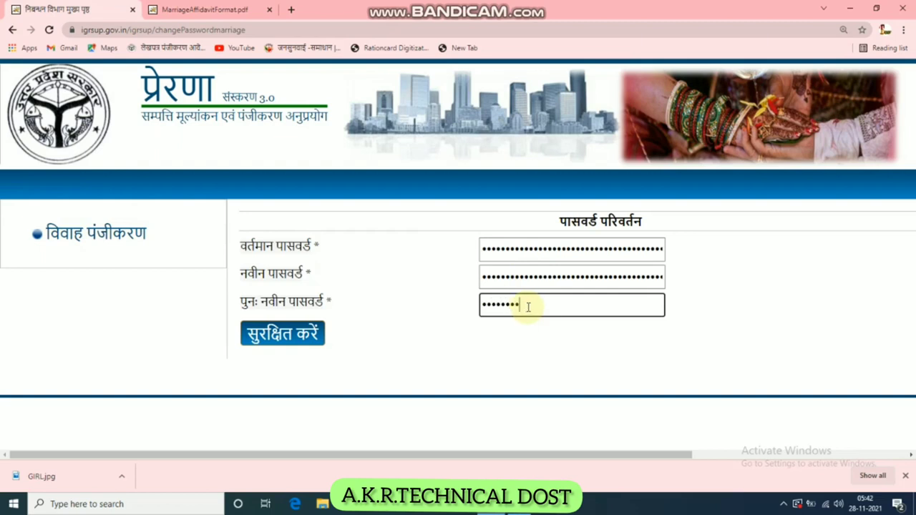
pyautogui.hotkey('ctrl', 'v')
pyautogui.click(490, 352)
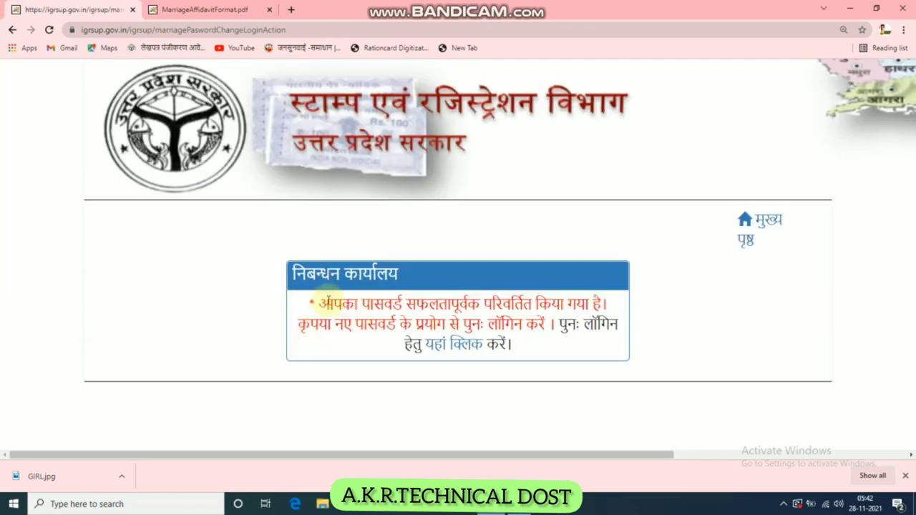
# - Follow the success message's यहां क्लिक link back to login and paste the application number
pyautogui.moveTo(330, 303); pyautogui.dragTo(610, 308)
pyautogui.click(608, 311)
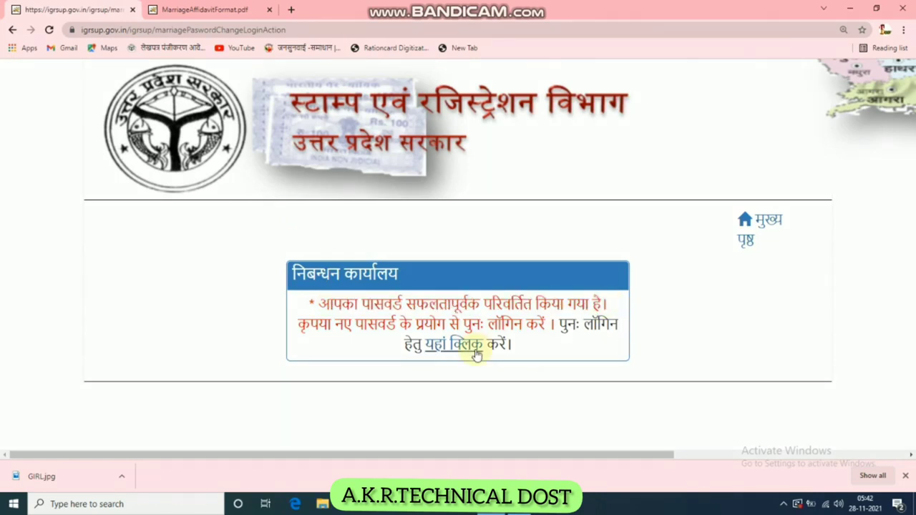
pyautogui.click(464, 345)
pyautogui.hotkey('ctrl', 'v')
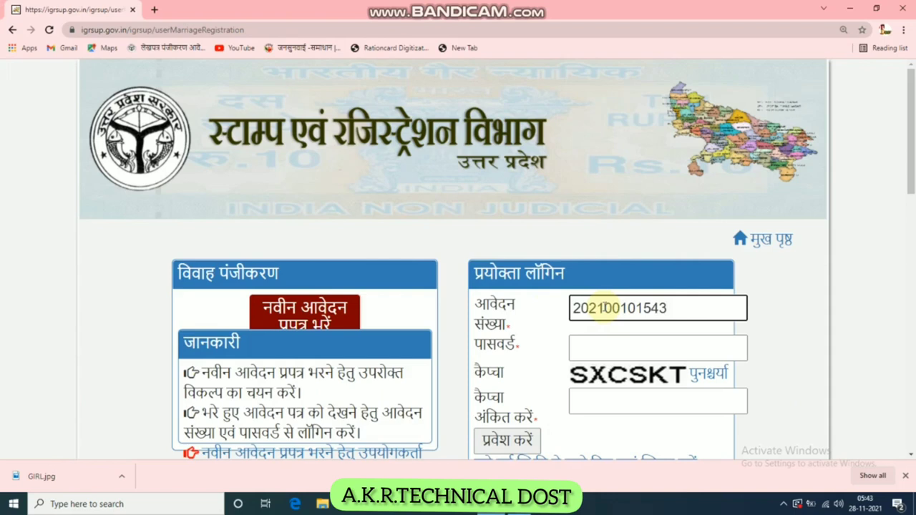
# - Sign in with the application number, new password and the captcha code via प्रवेश करें
pyautogui.click(594, 341)
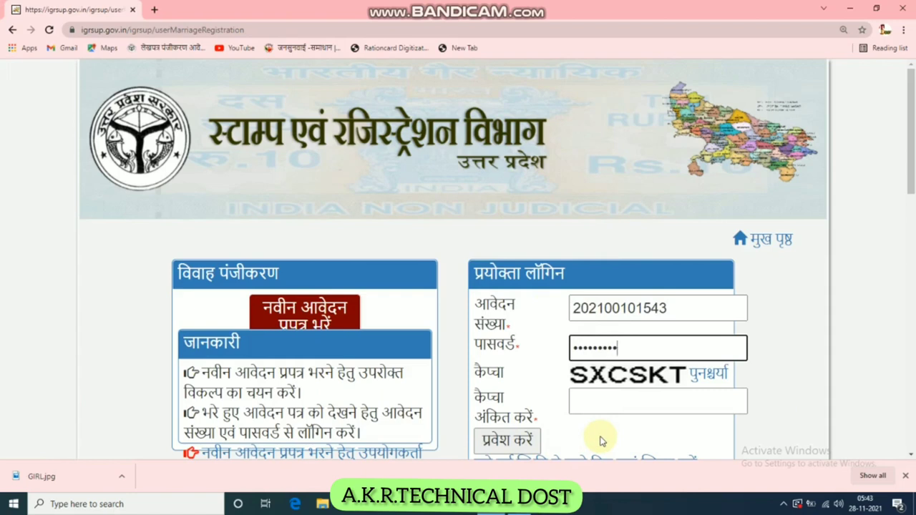
pyautogui.click(632, 393)
pyautogui.write('SX')
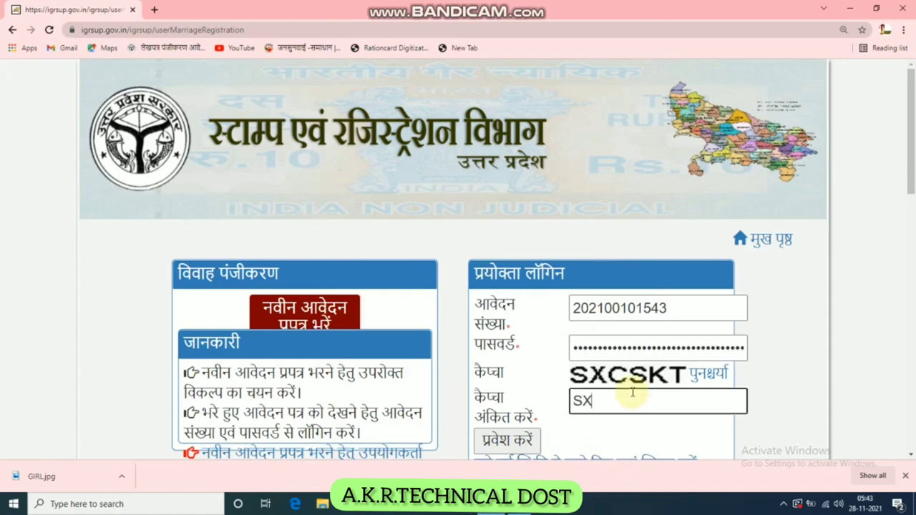
pyautogui.write('CSKT')
pyautogui.scroll(-2, 514, 334)
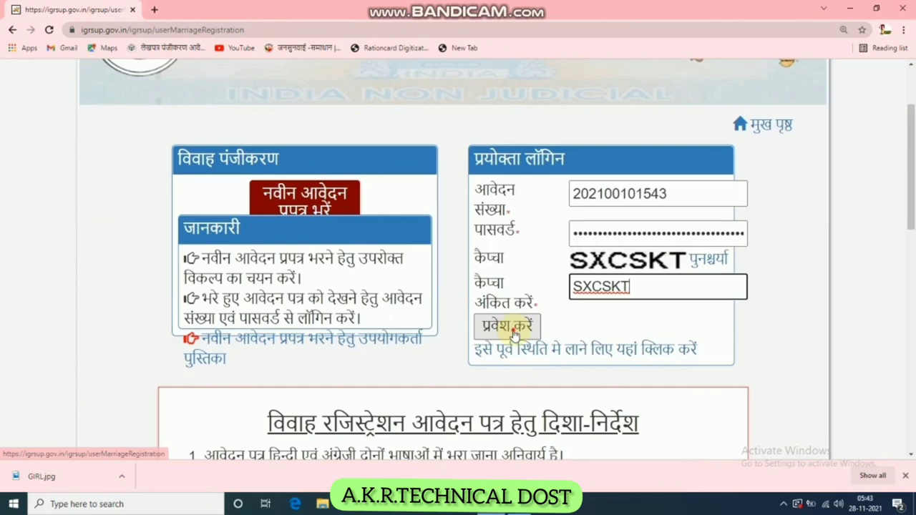
pyautogui.click(512, 329)
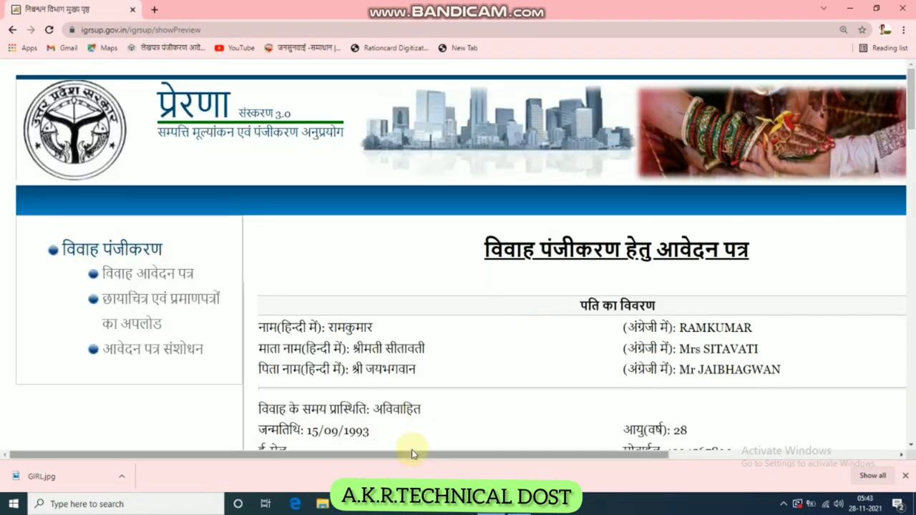
pyautogui.moveTo(394, 454); pyautogui.dragTo(419, 450)
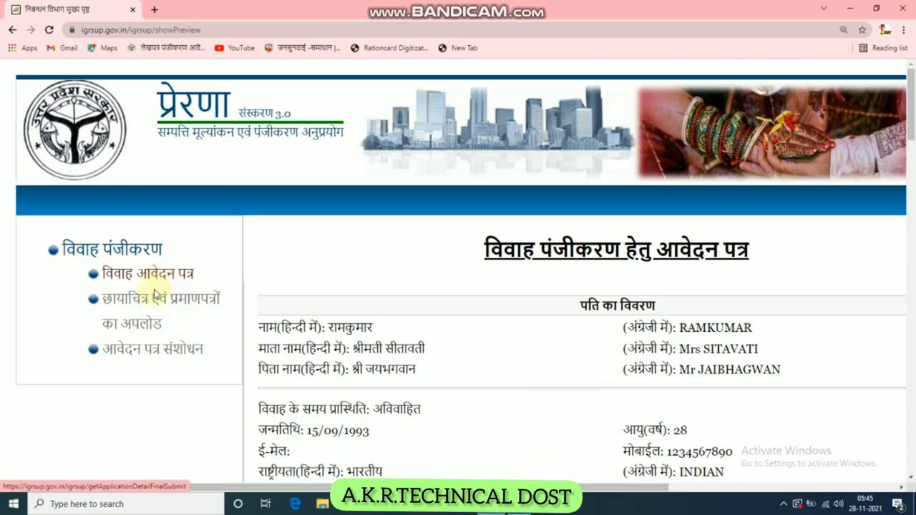
pyautogui.click(154, 297)
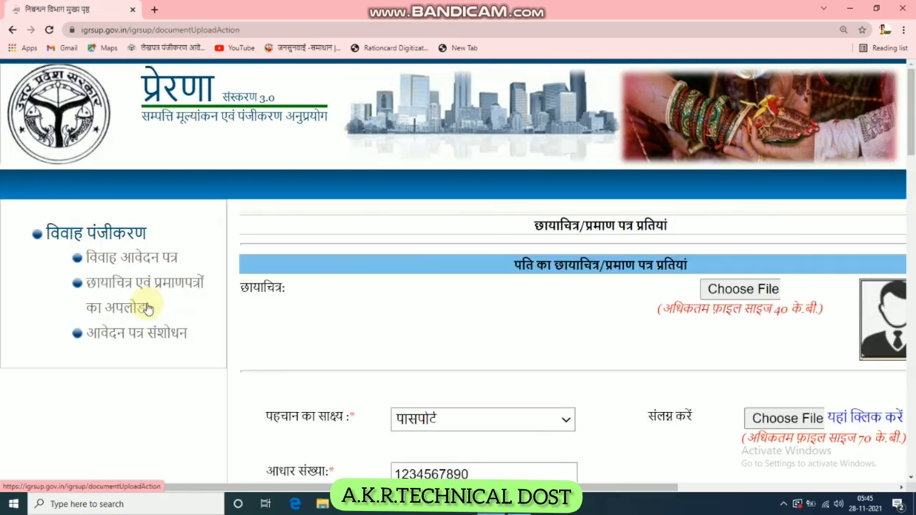
pyautogui.hotkey('ctrl', '+')
pyautogui.scroll(-2, 635, 365)
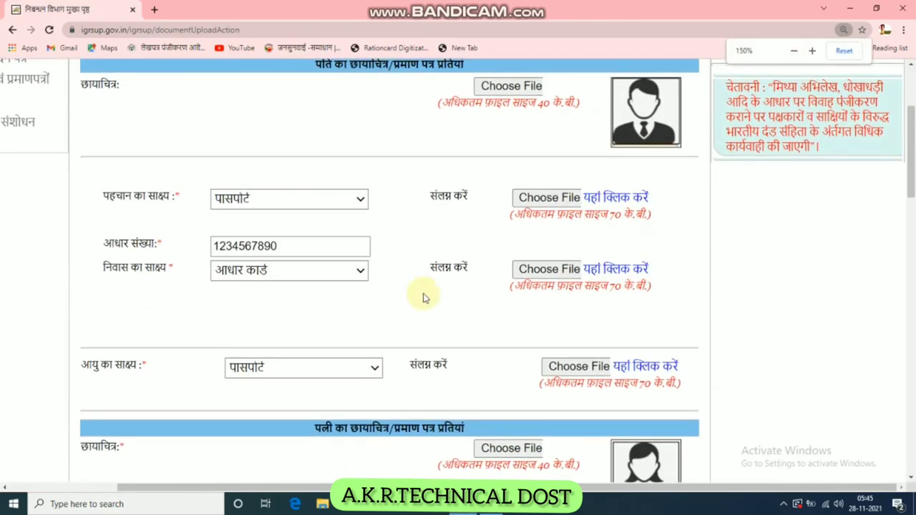
pyautogui.click(339, 198)
pyautogui.click(333, 202)
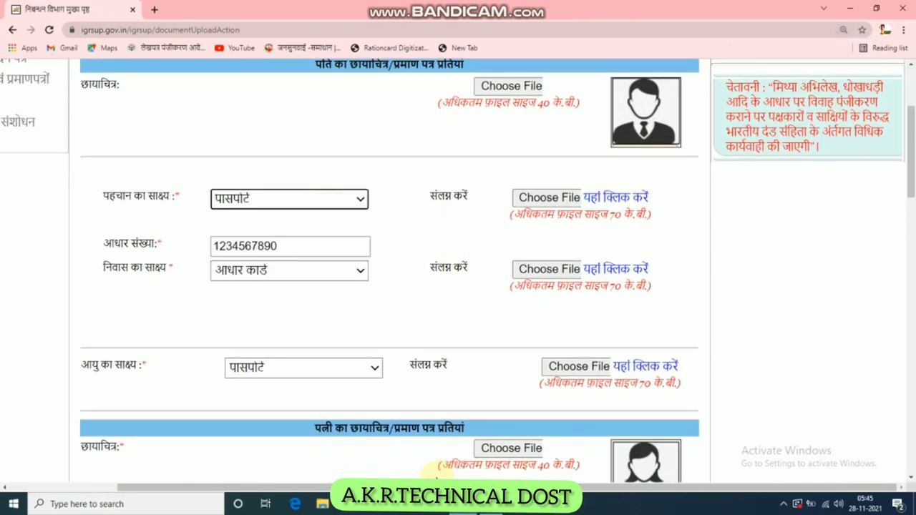
pyautogui.hscroll(-2, 342, 468)
pyautogui.scroll(2, 204, 282)
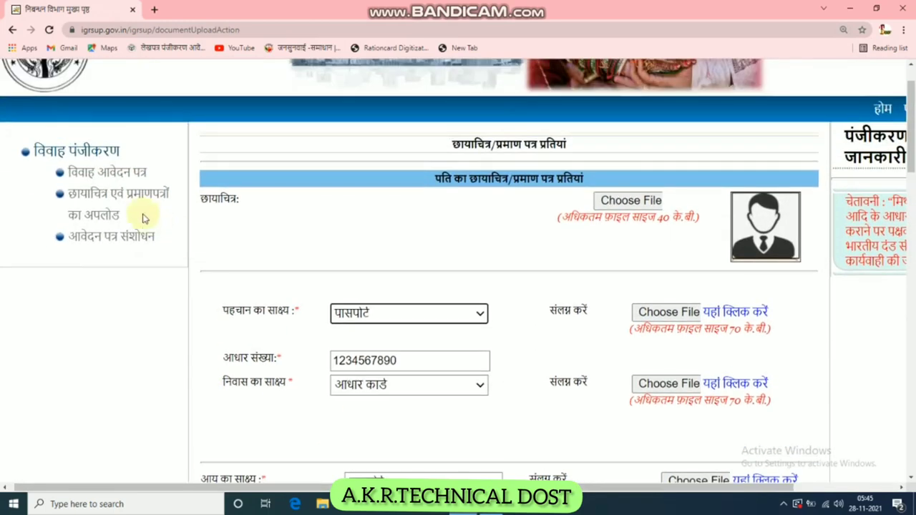
pyautogui.click(123, 178)
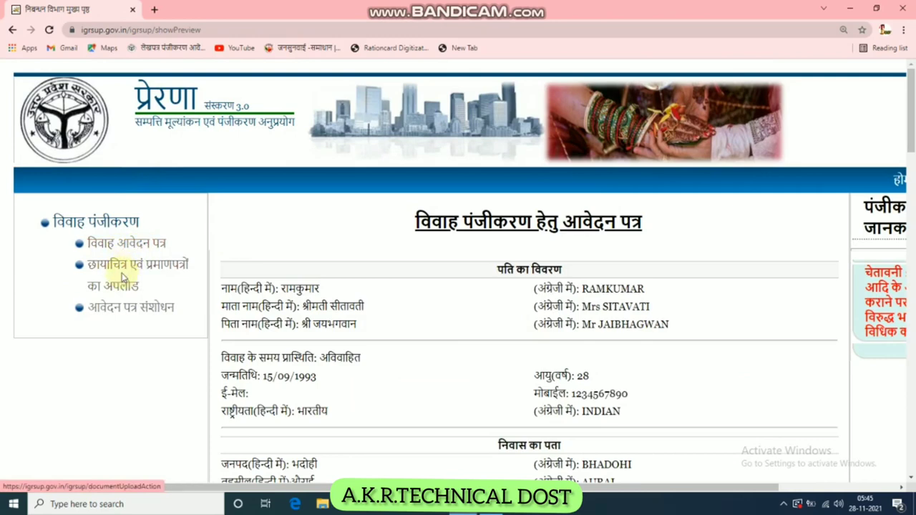
pyautogui.scroll(-8, 224, 283)
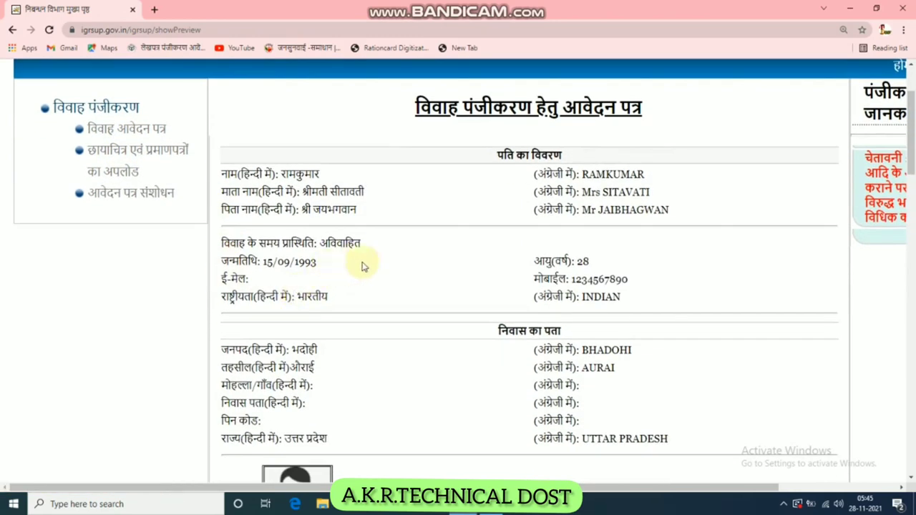
pyautogui.scroll(-10, 552, 282)
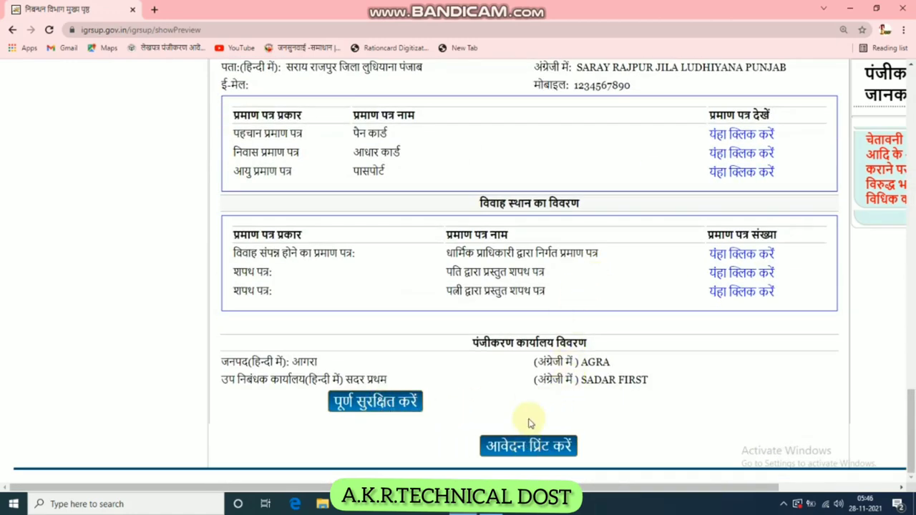
# - Print the application, then scroll the user manual PDF to section 2.2 on online payment
pyautogui.click(538, 448)
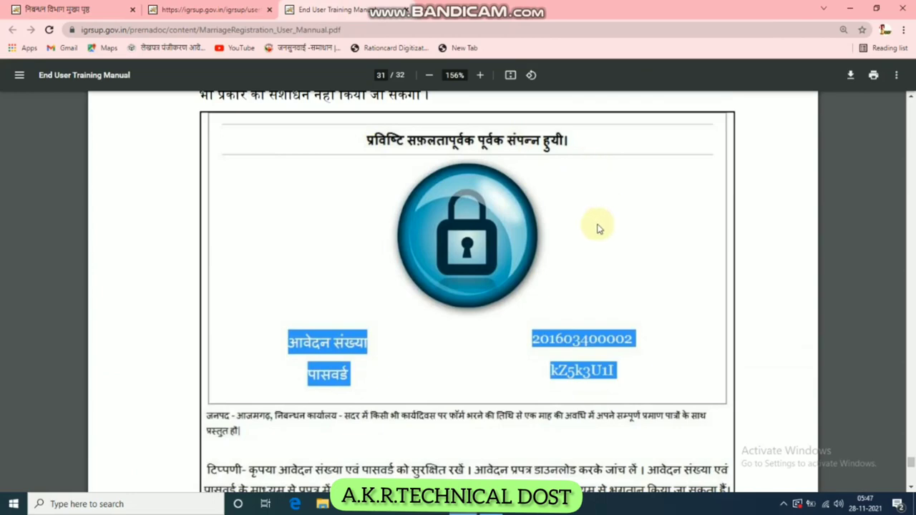
pyautogui.scroll(-1, 562, 240)
pyautogui.scroll(-6, 560, 240)
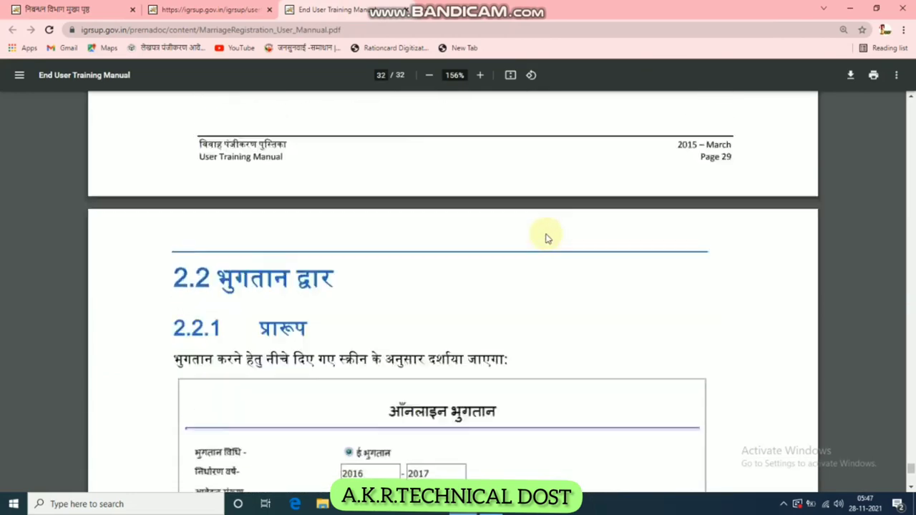
pyautogui.scroll(4, 546, 236)
pyautogui.scroll(-6, 444, 332)
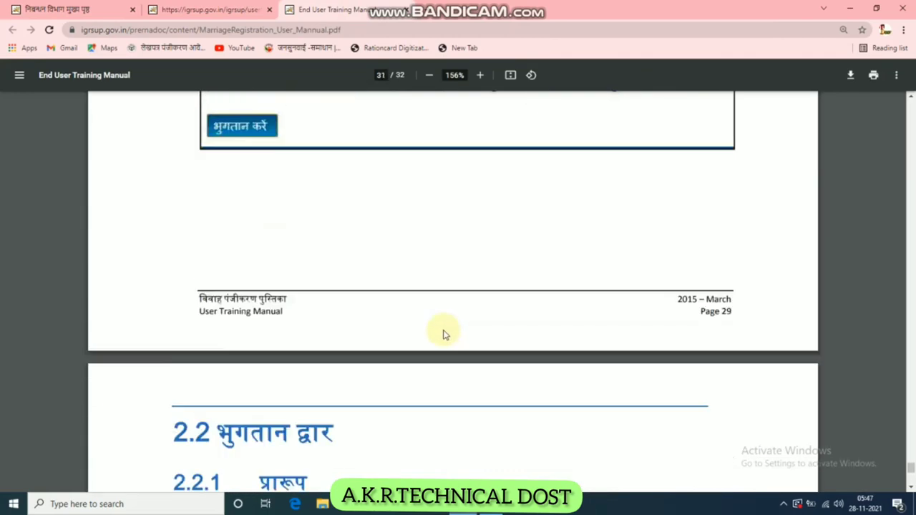
pyautogui.scroll(-2, 362, 219)
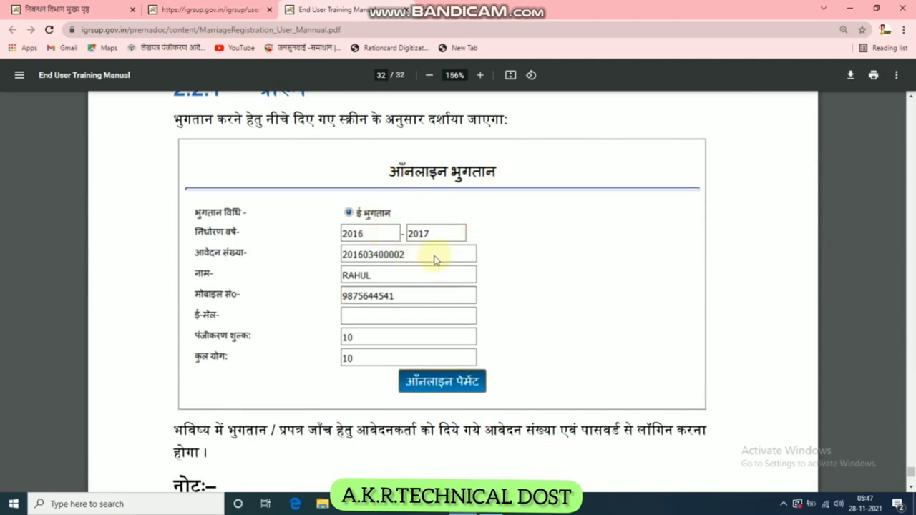
pyautogui.scroll(2, 423, 265)
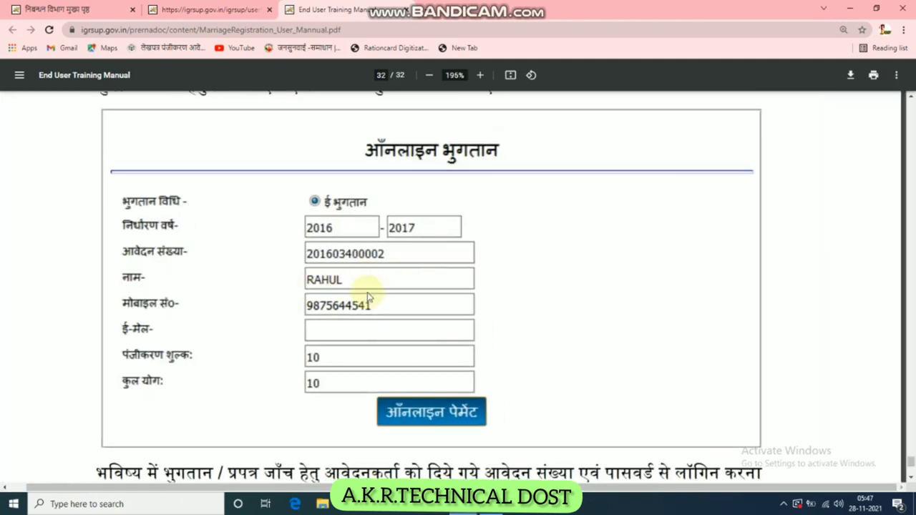